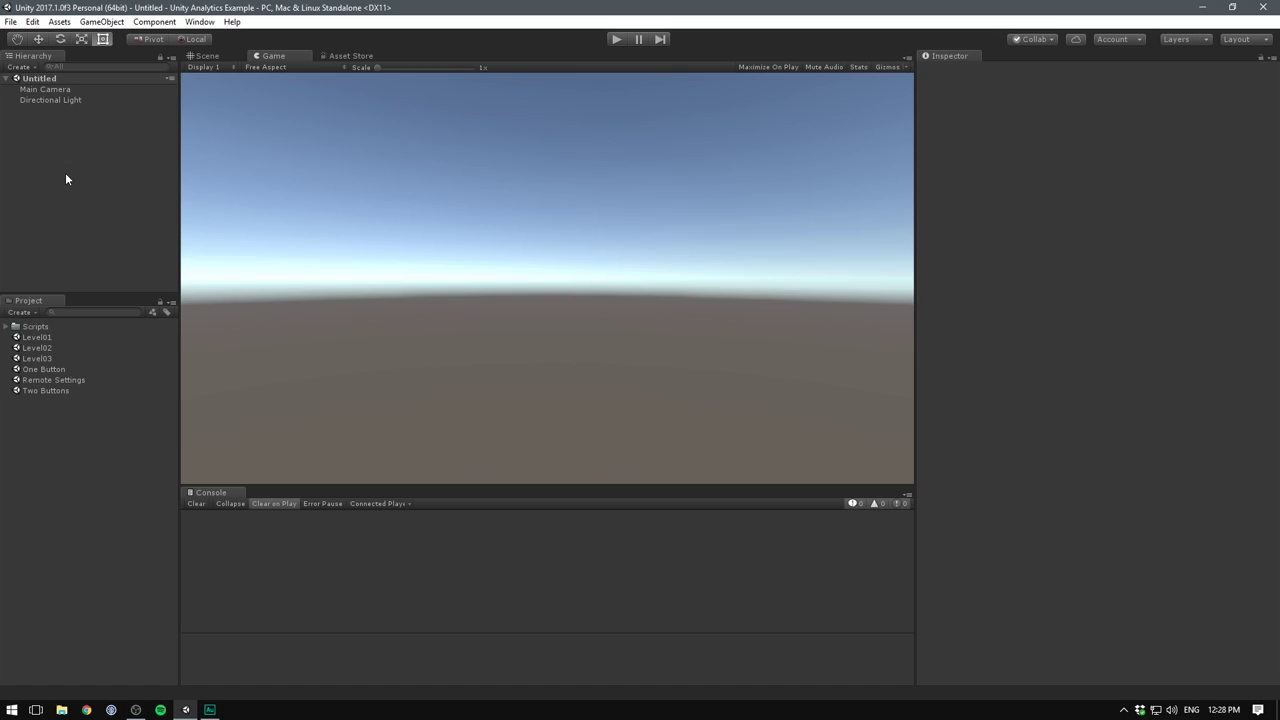
Enable the Analytics service for the project, confirming the children designation
click(1072, 40)
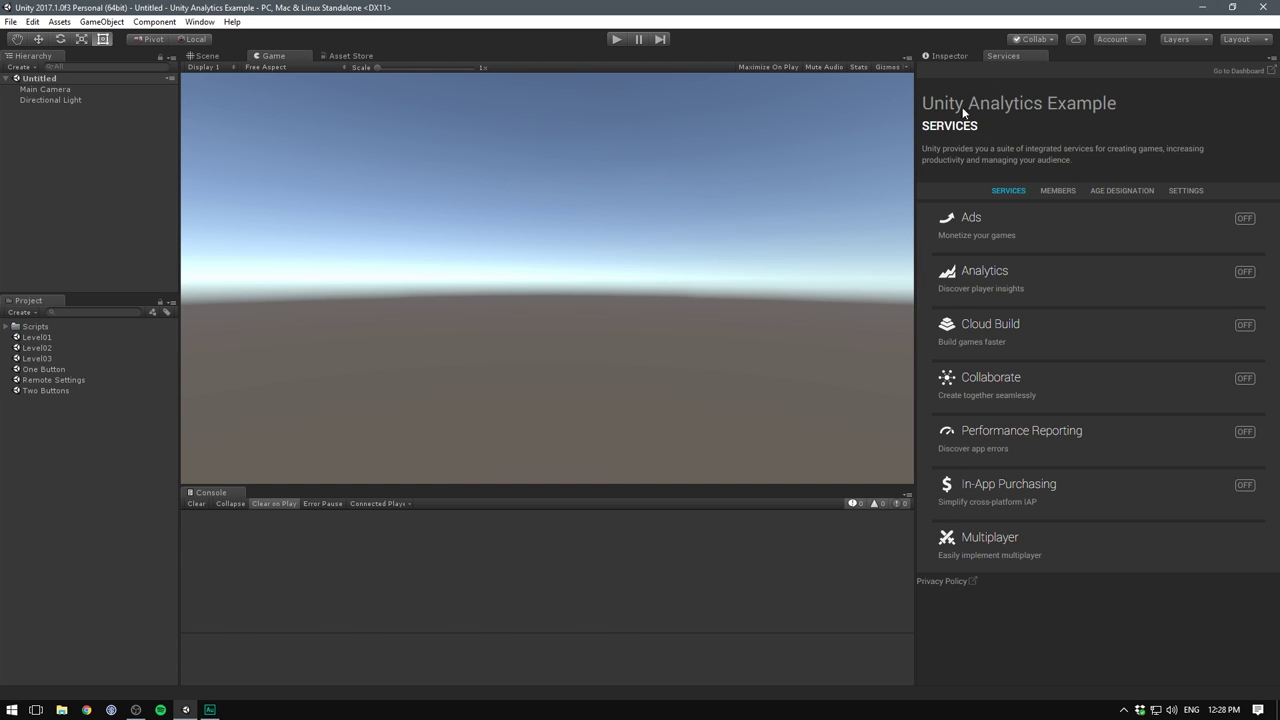
click(984, 276)
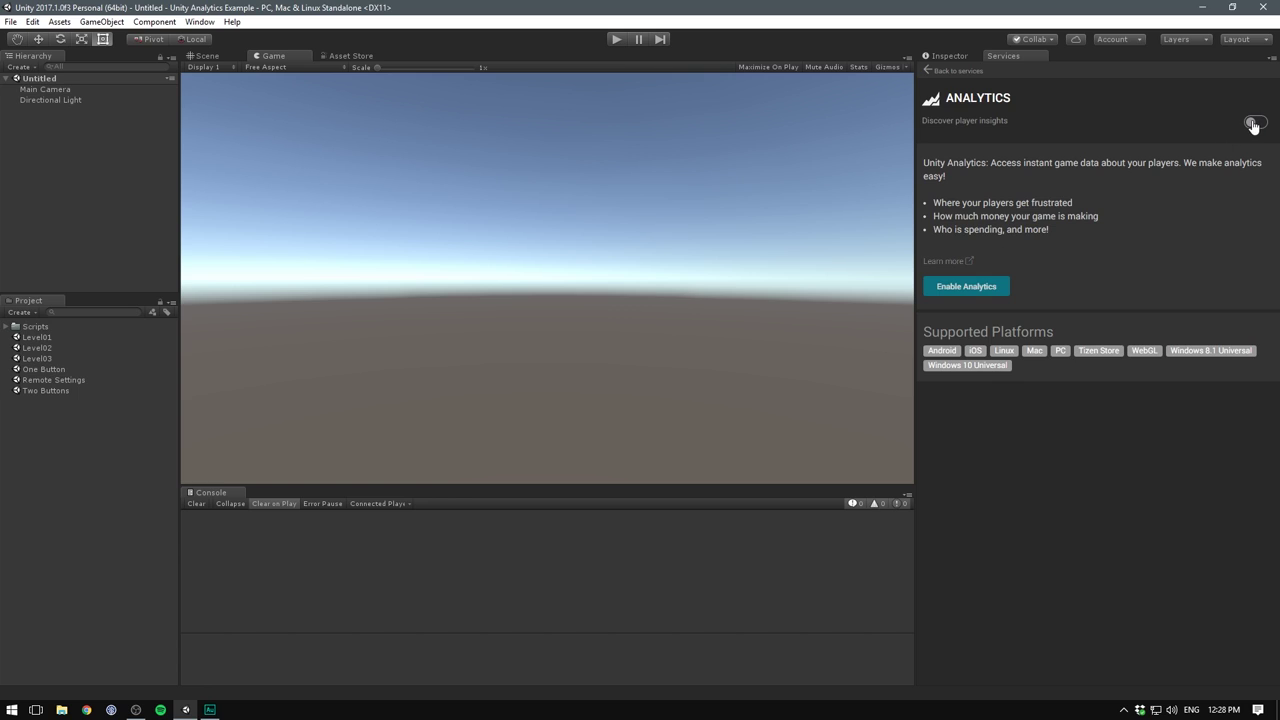
click(1253, 124)
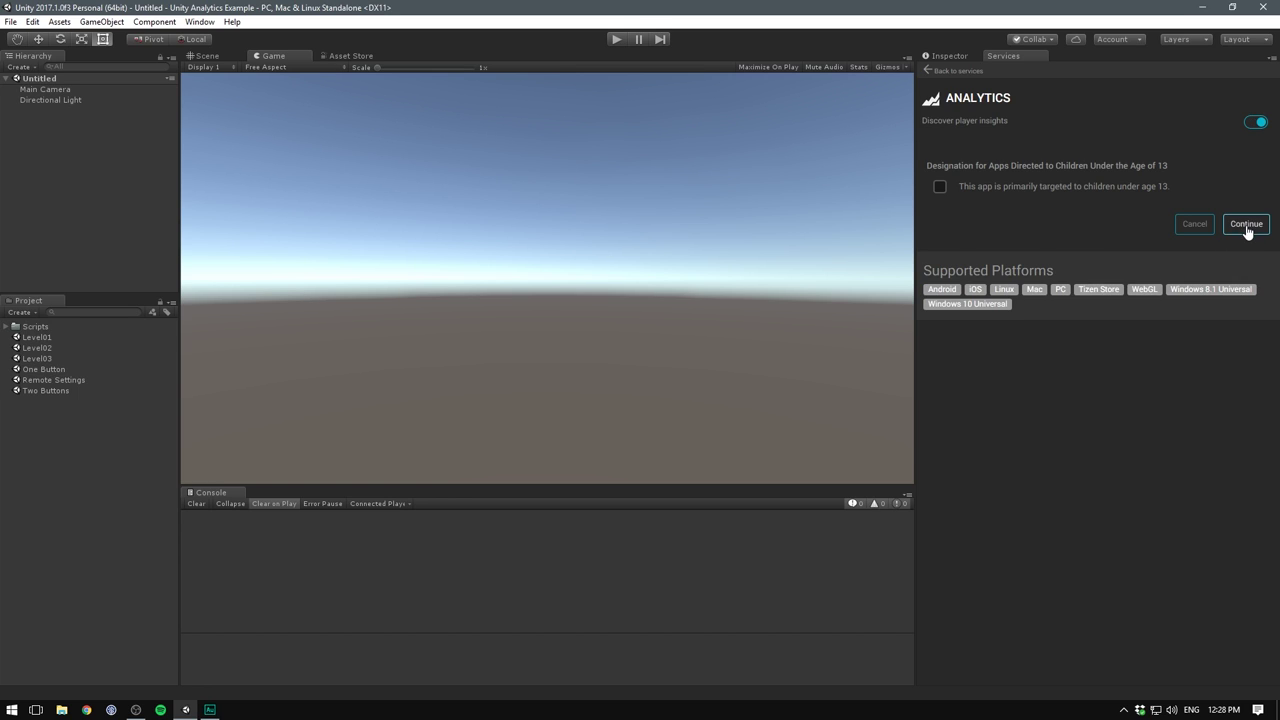
click(1245, 224)
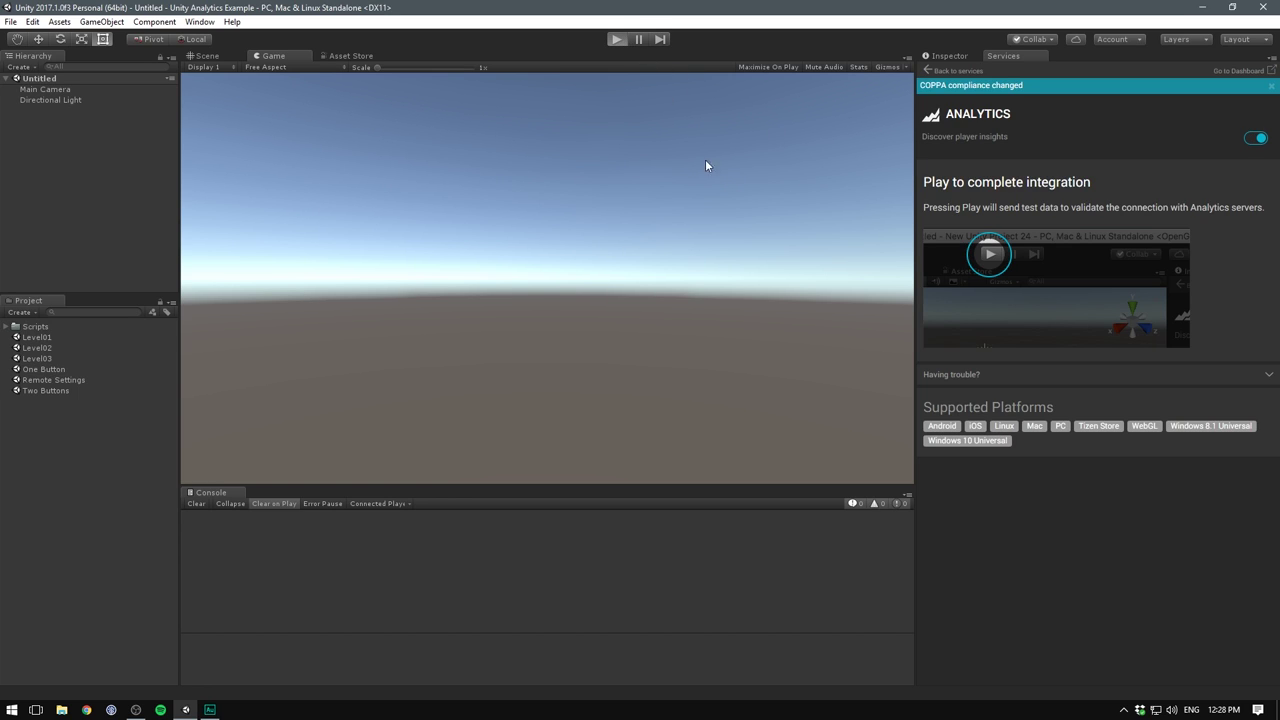
Do a quick Play test run to send data, then open the online Analytics dashboard
key(ctrl+p)
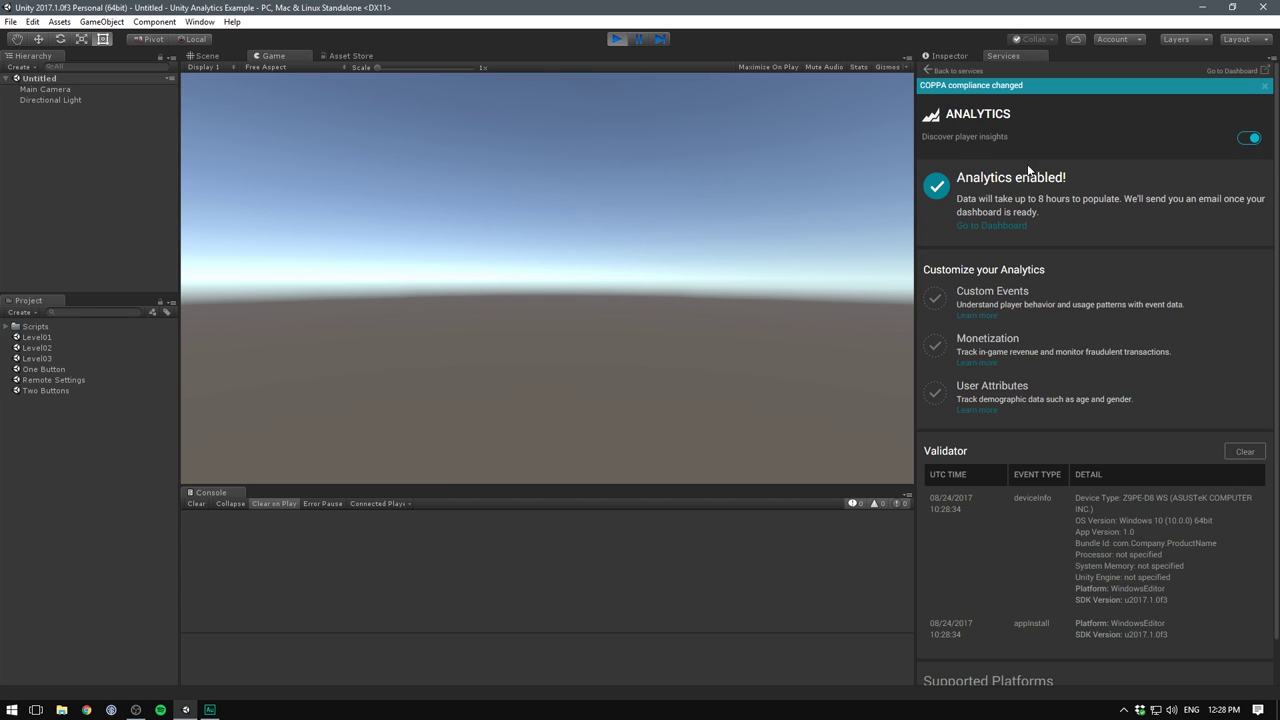
click(618, 37)
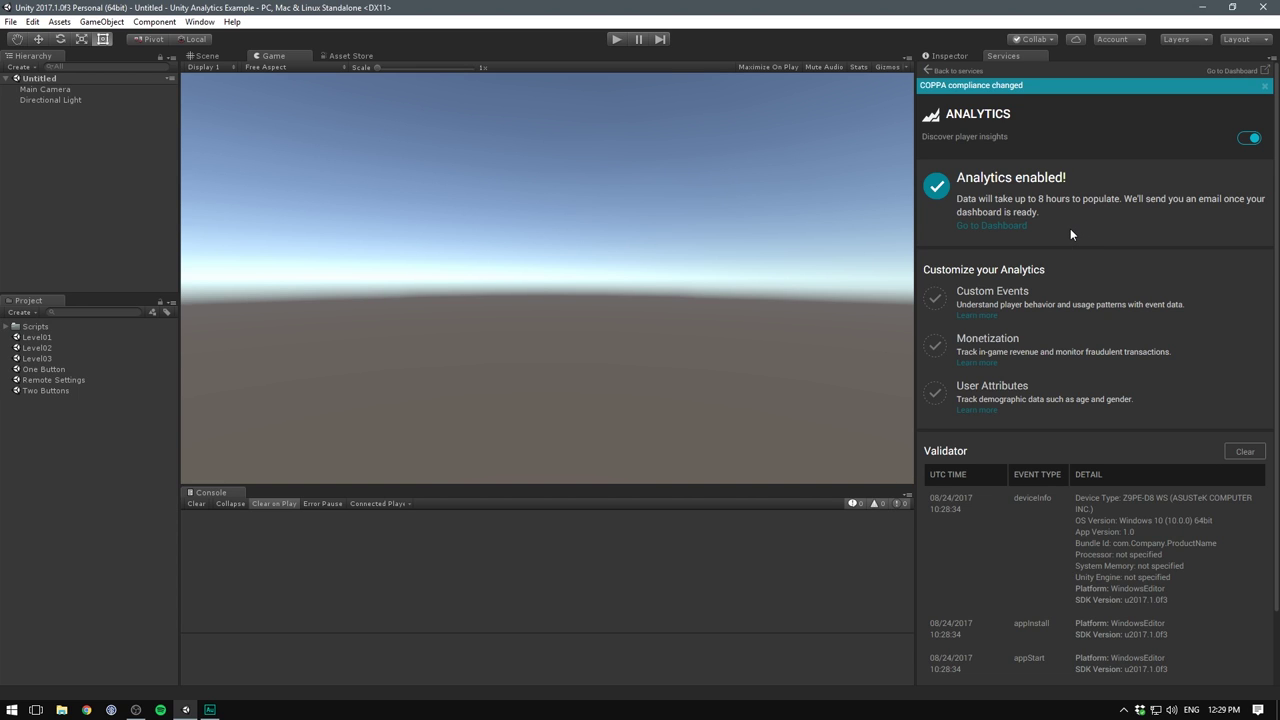
click(999, 226)
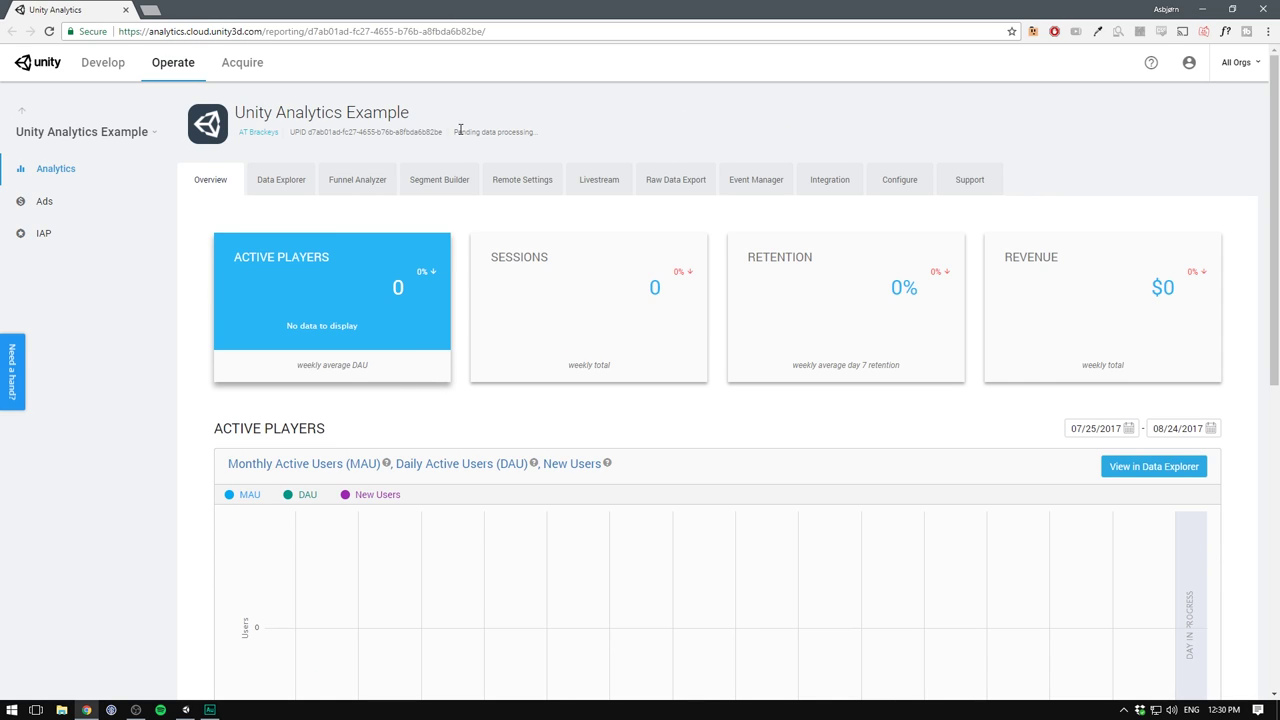
Leave the pending project dashboard and open the Raging Bots Demo App overview
drag(455, 131, 531, 131)
click(550, 136)
click(295, 186)
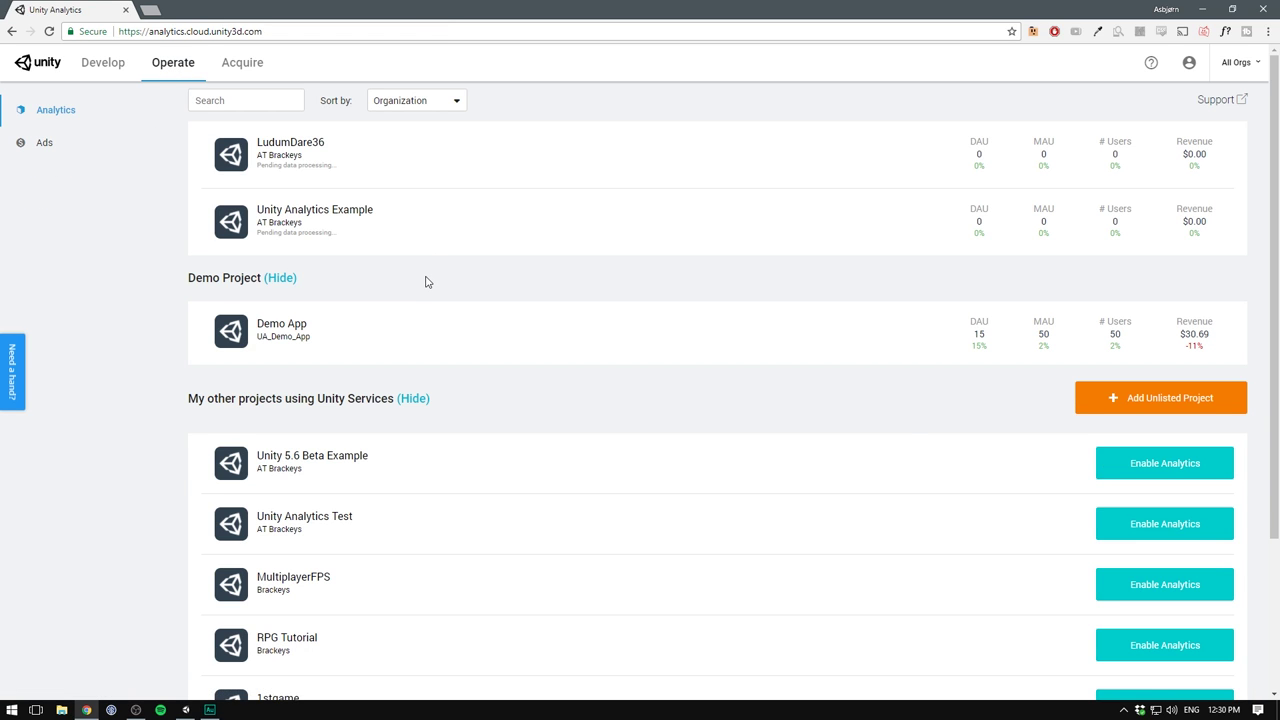
click(287, 323)
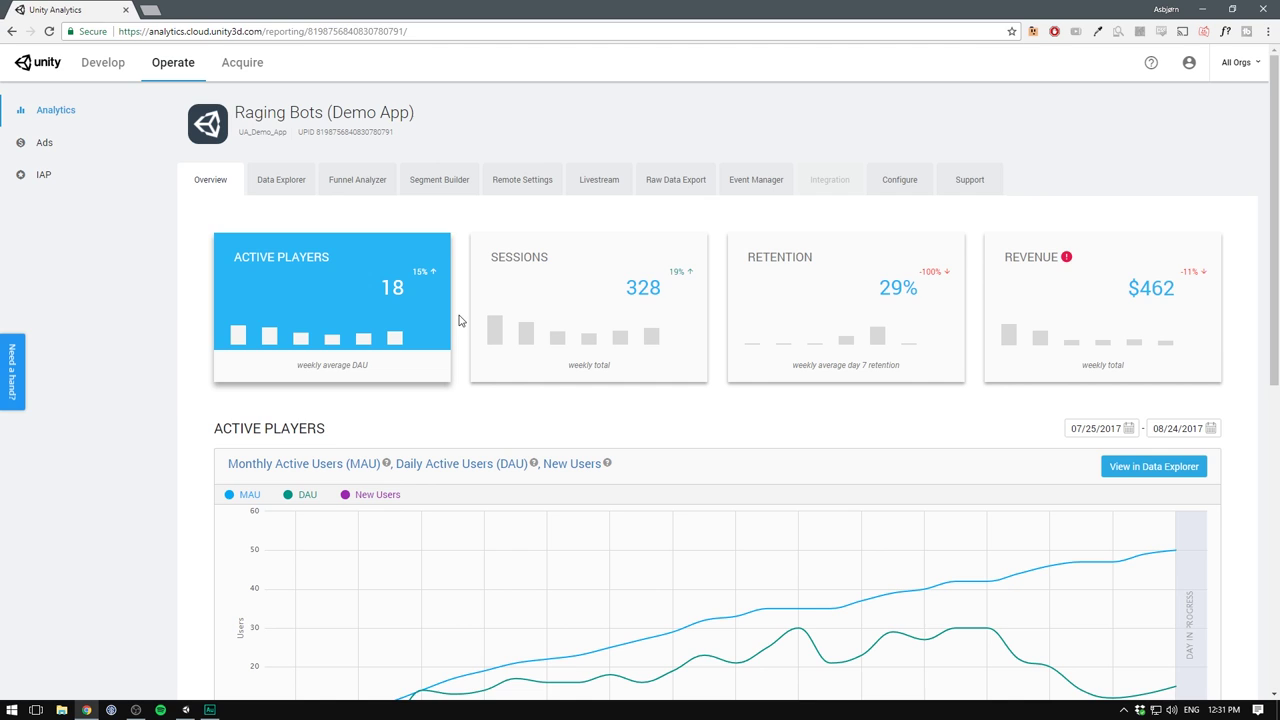
Review the Sessions, Retention and Revenue charts on the overview, ending on Revenue
scroll(226, 222, down, 1)
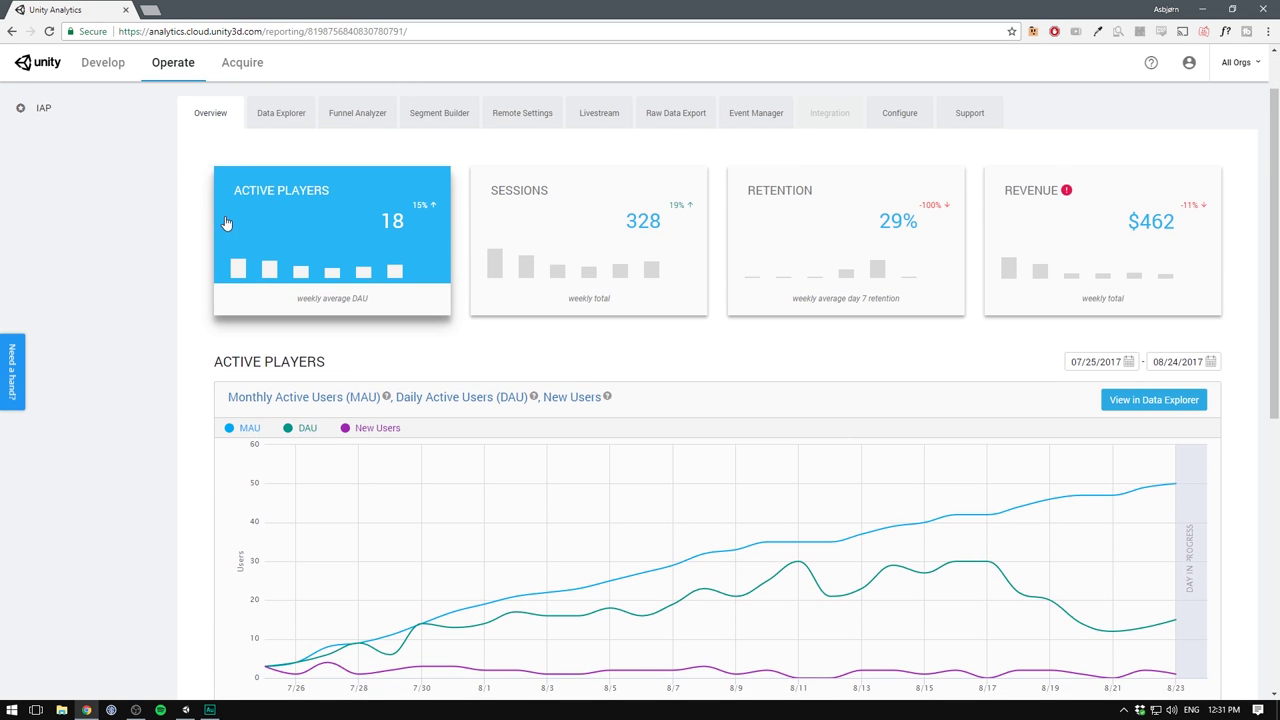
click(612, 252)
click(816, 290)
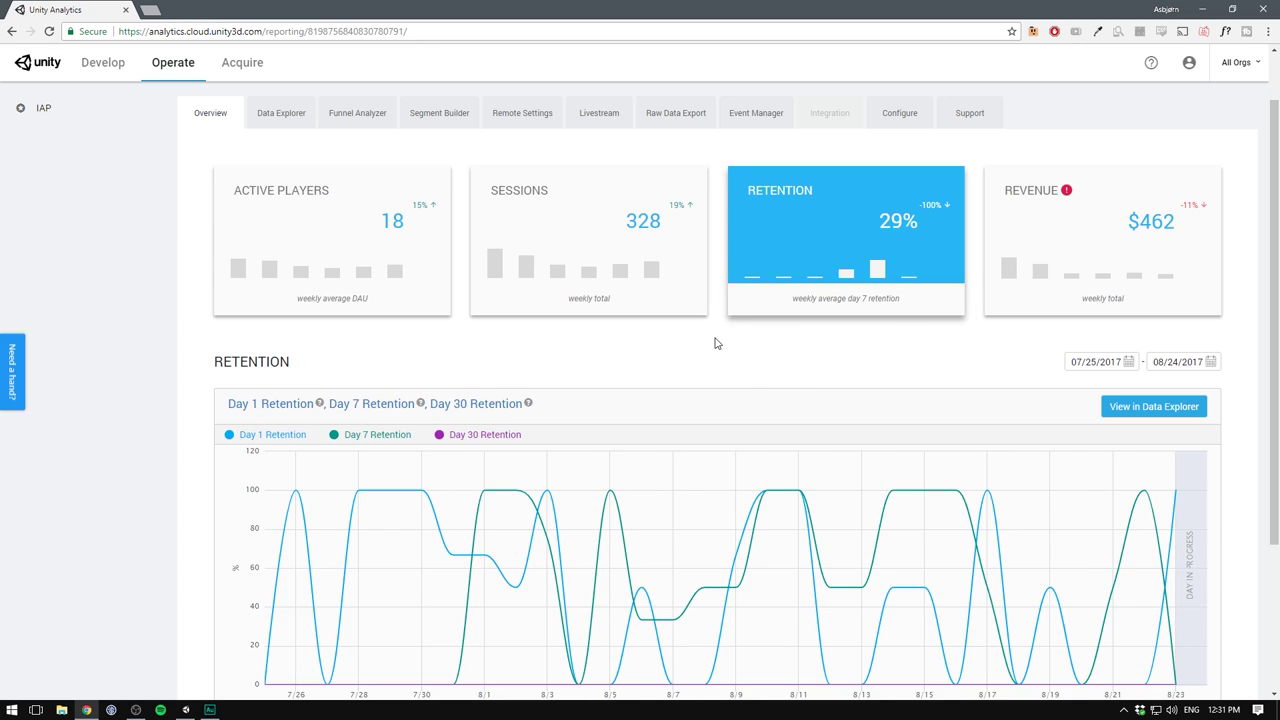
click(1046, 286)
scroll(740, 348, down, 3)
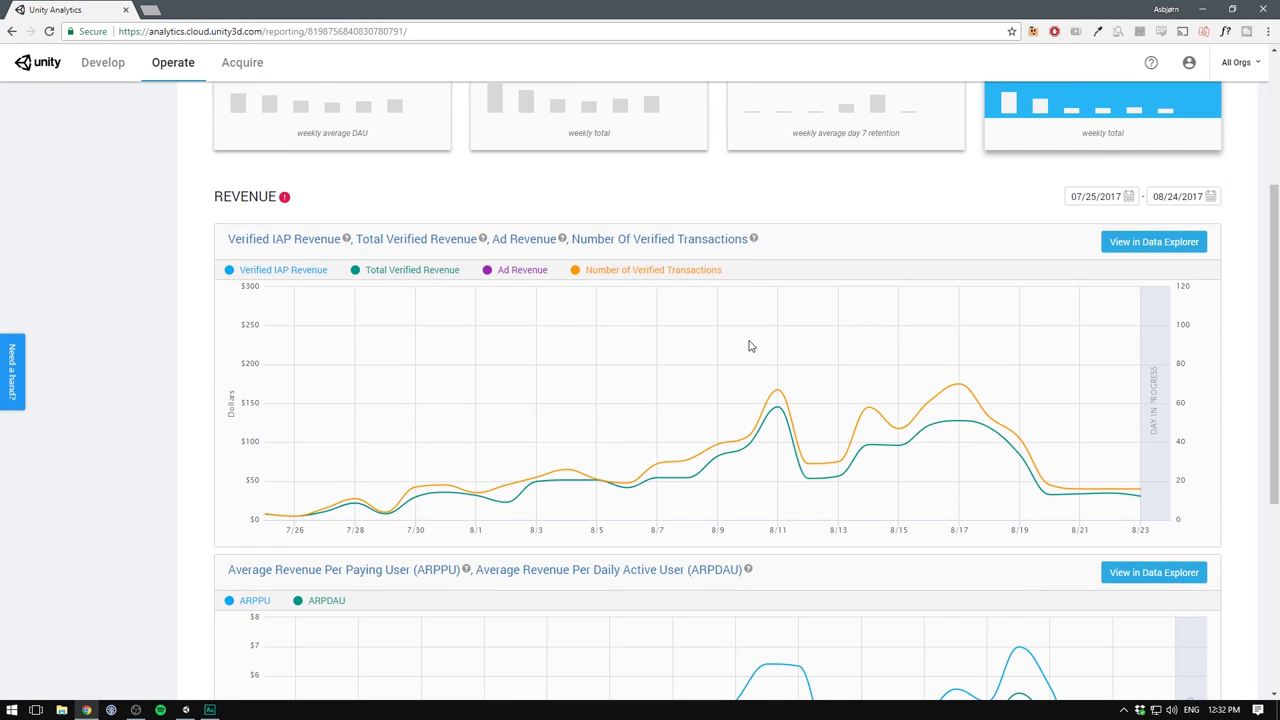
scroll(750, 346, down, 1)
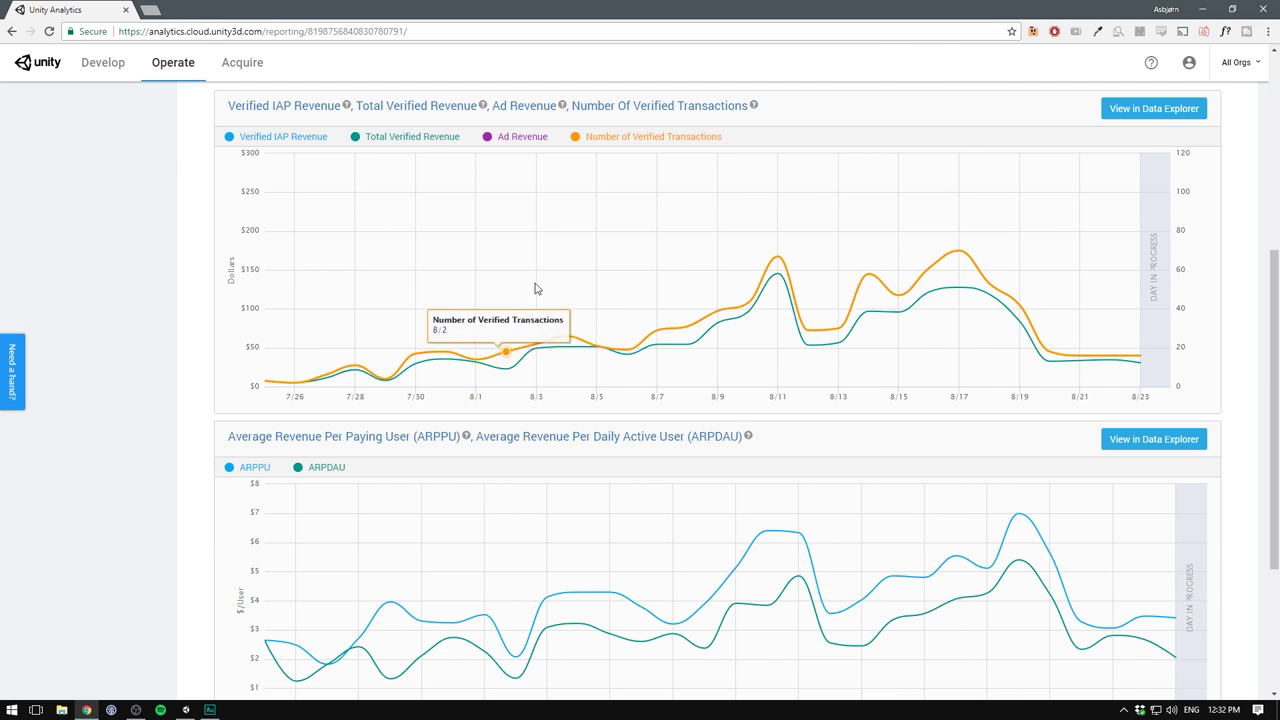
scroll(535, 289, up, 3)
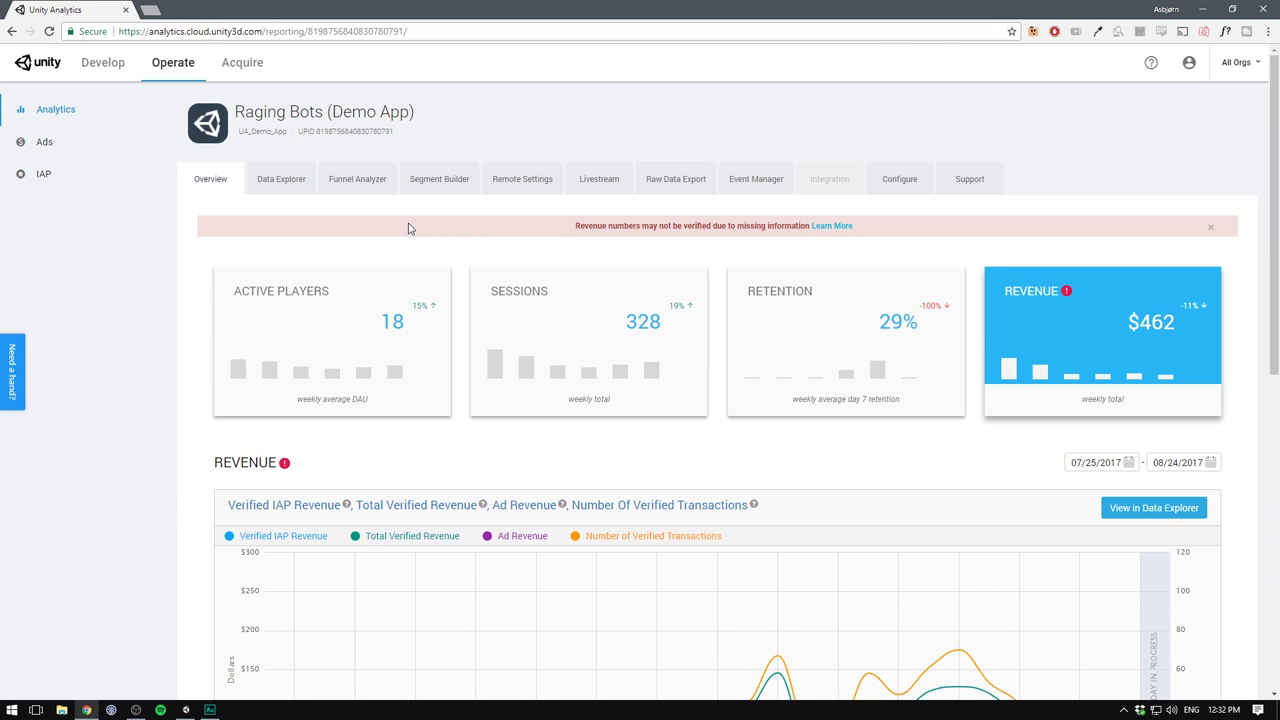
Open the Data Explorer and browse its list of available metrics
click(289, 190)
click(352, 304)
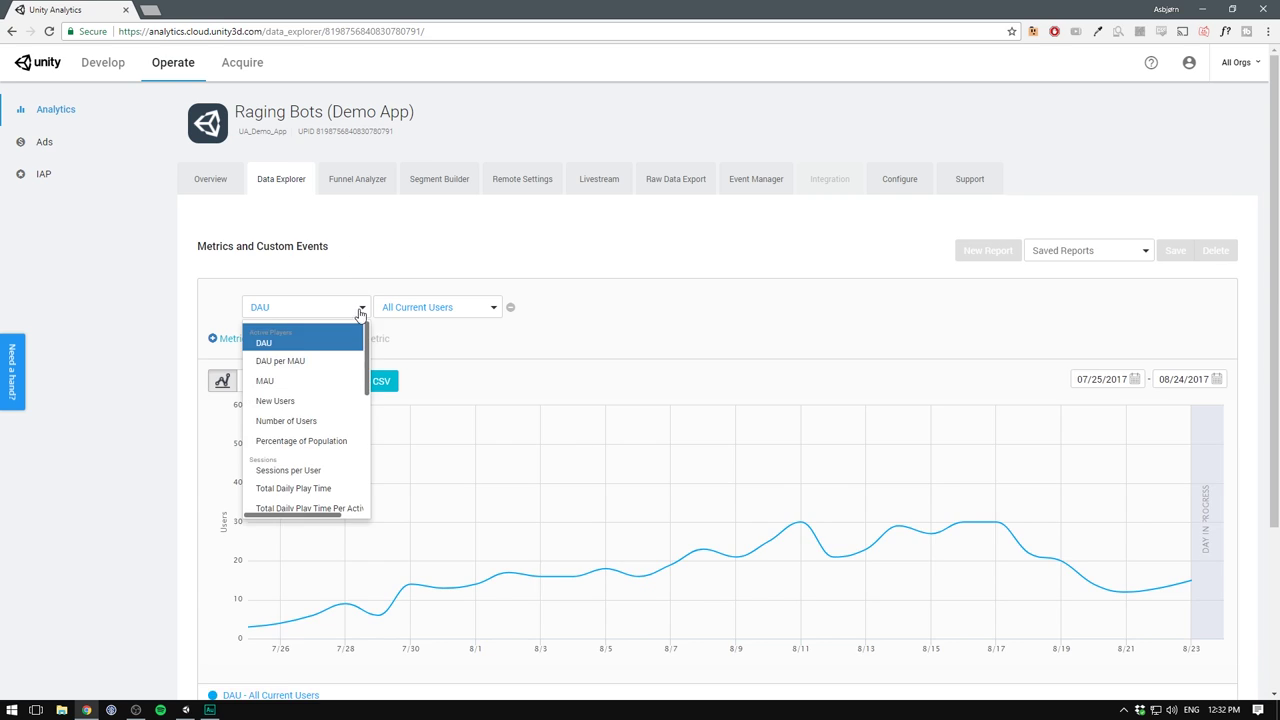
scroll(320, 375, down, 5)
scroll(300, 375, up, 6)
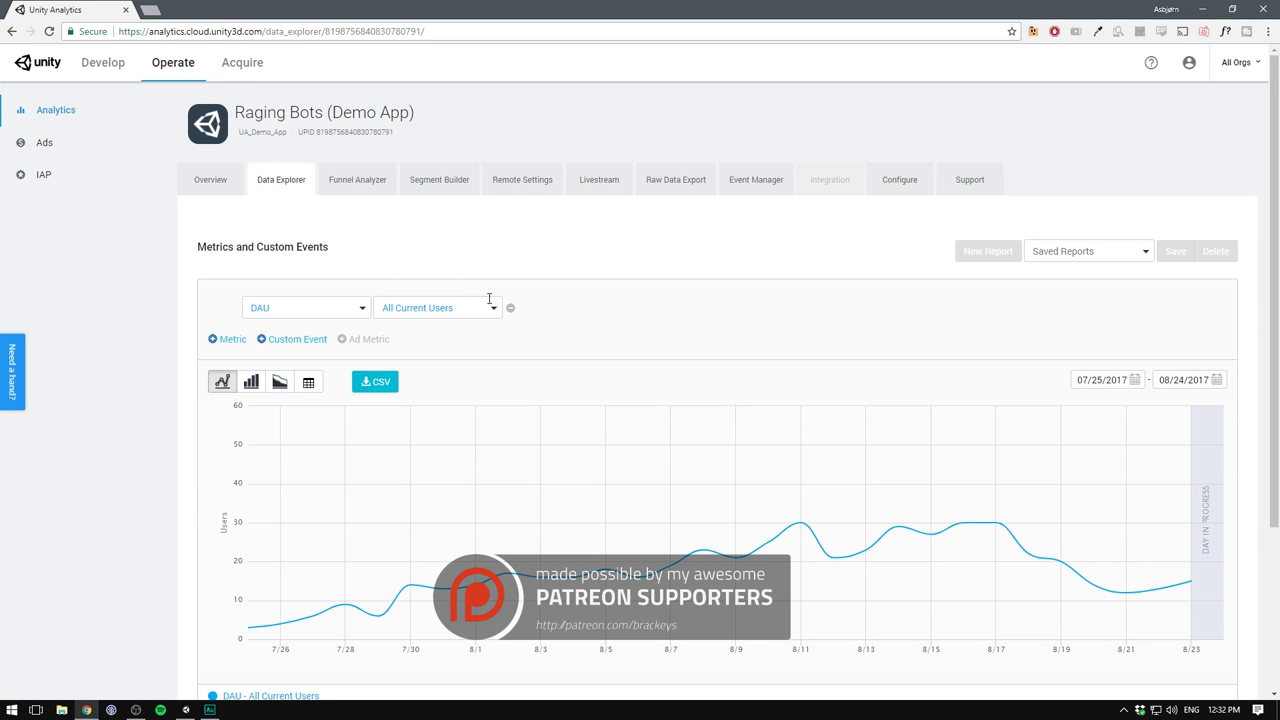
Browse the player segment list and close it, keeping All Current Users
click(490, 313)
scroll(461, 348, down, 8)
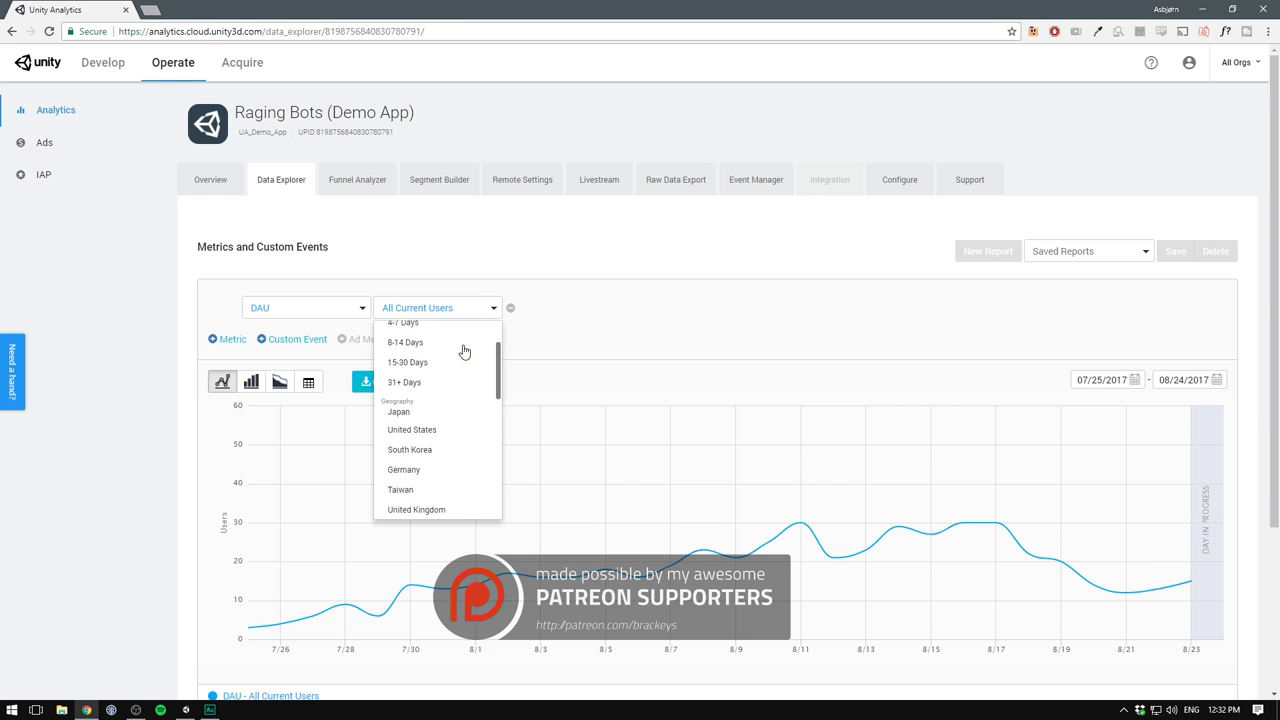
scroll(440, 347, up, 10)
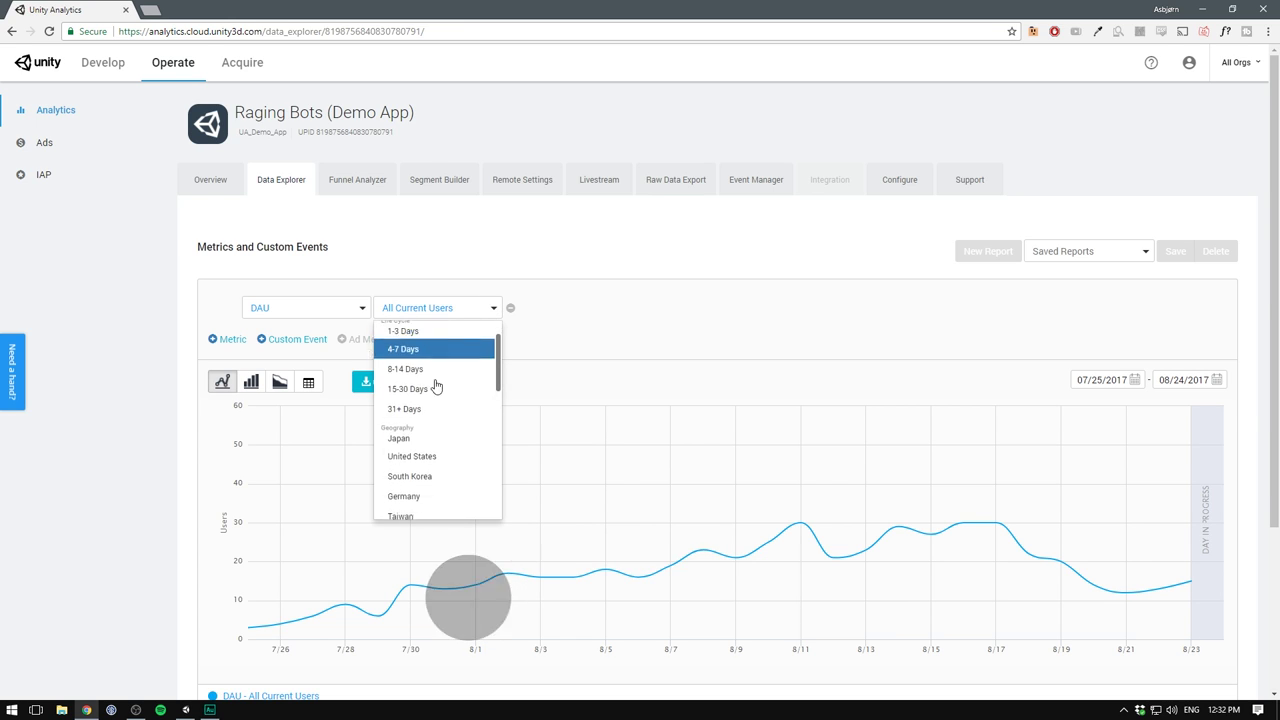
scroll(430, 400, down, 3)
scroll(438, 436, down, 6)
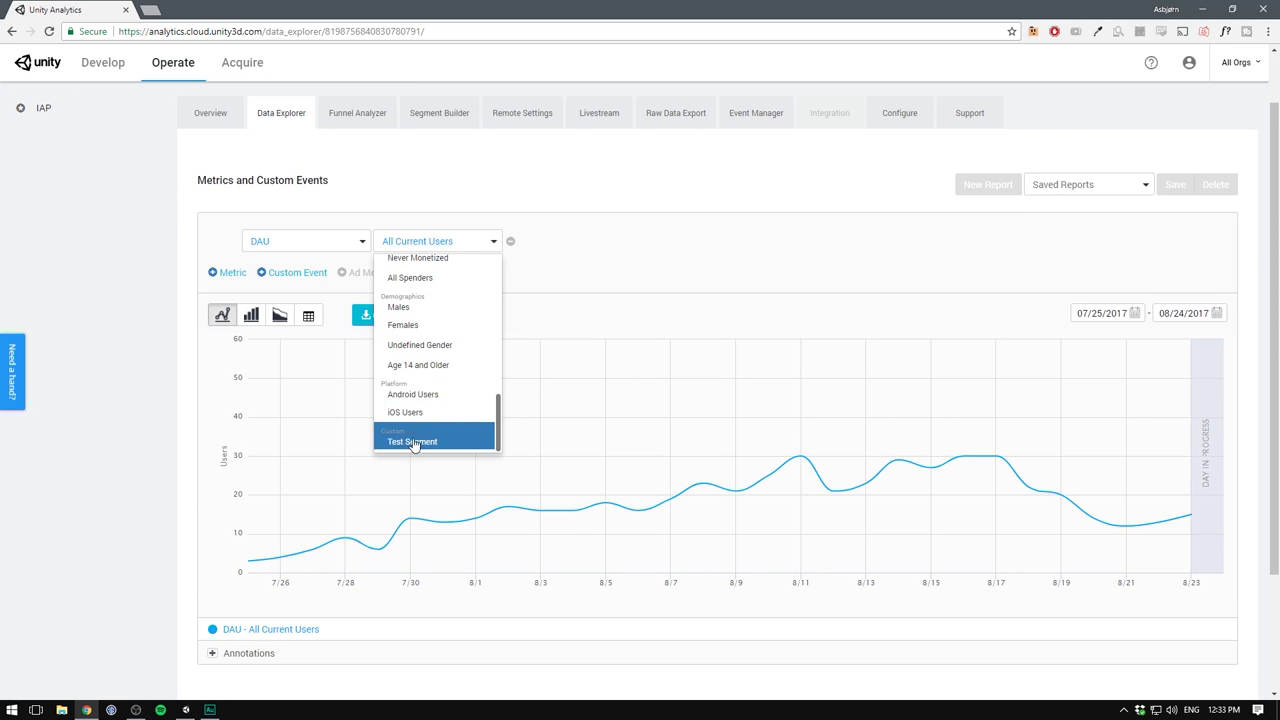
click(486, 279)
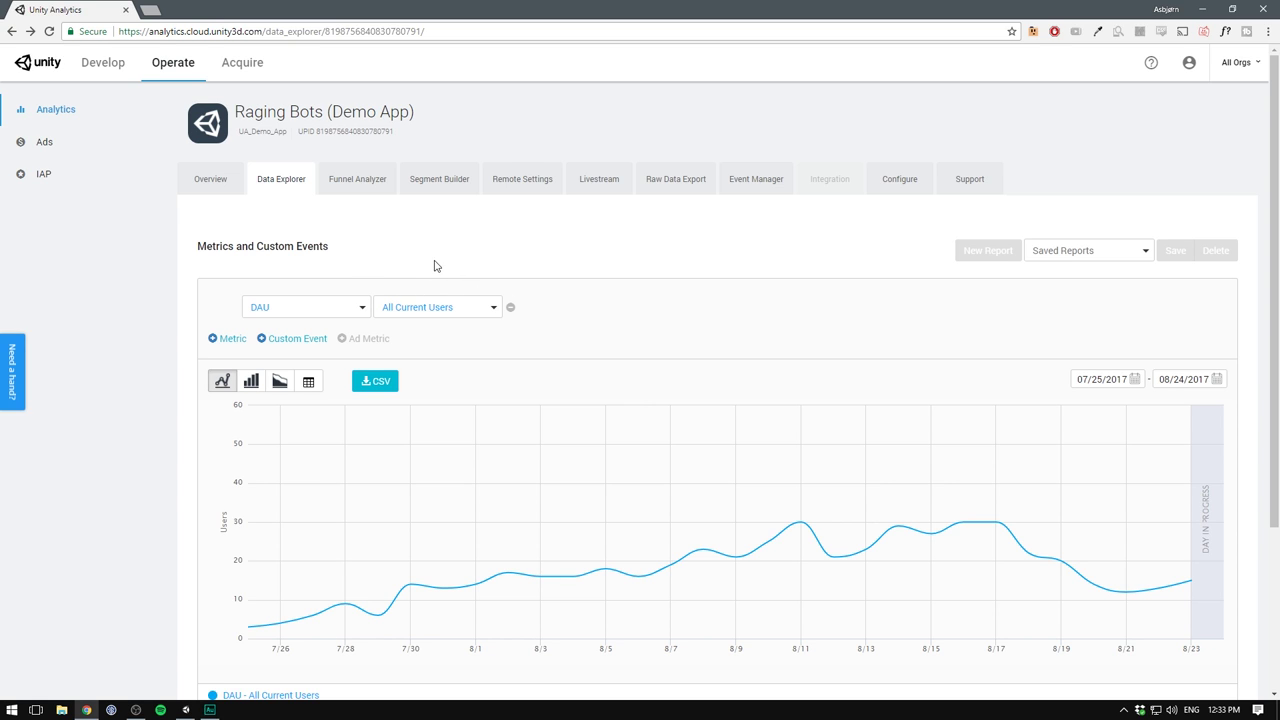
Open Livestream and scroll through the live metrics down to the Activity map
click(603, 188)
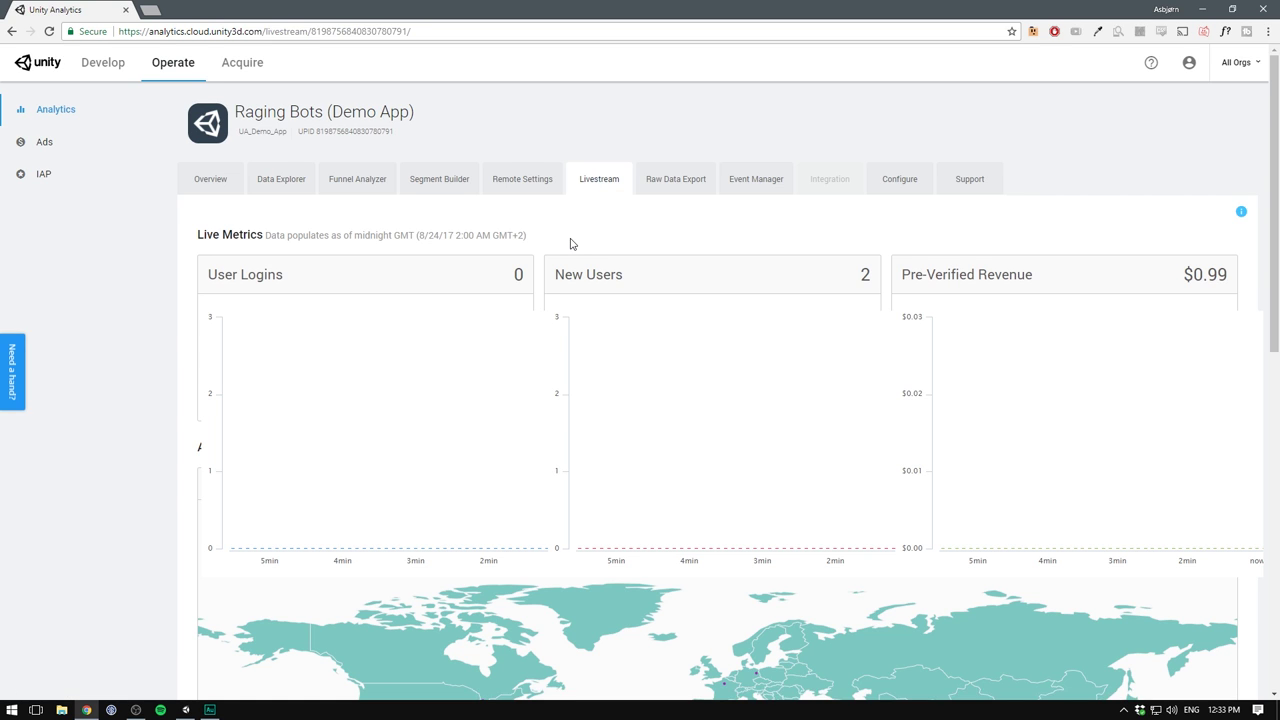
scroll(570, 243, down, 2)
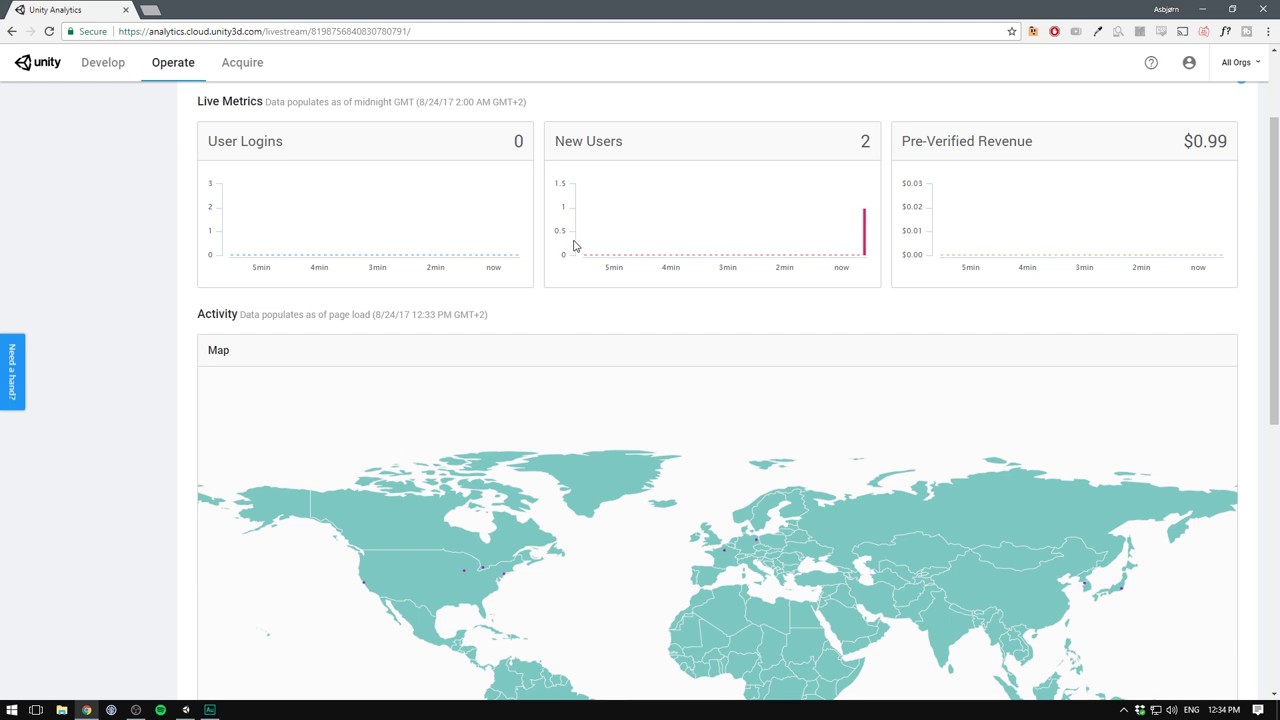
scroll(634, 420, down, 4)
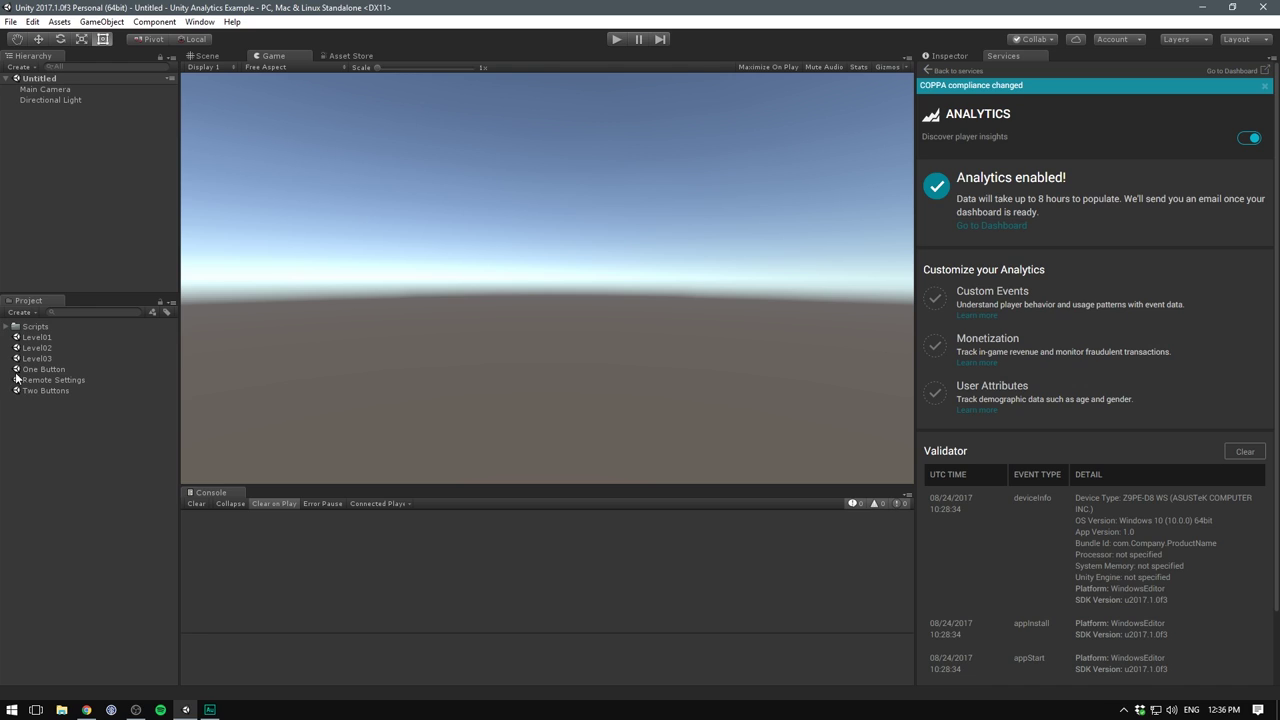
Open the One Button scene and select the Button object under Canvas in the Inspector
double_click(16, 370)
click(64, 234)
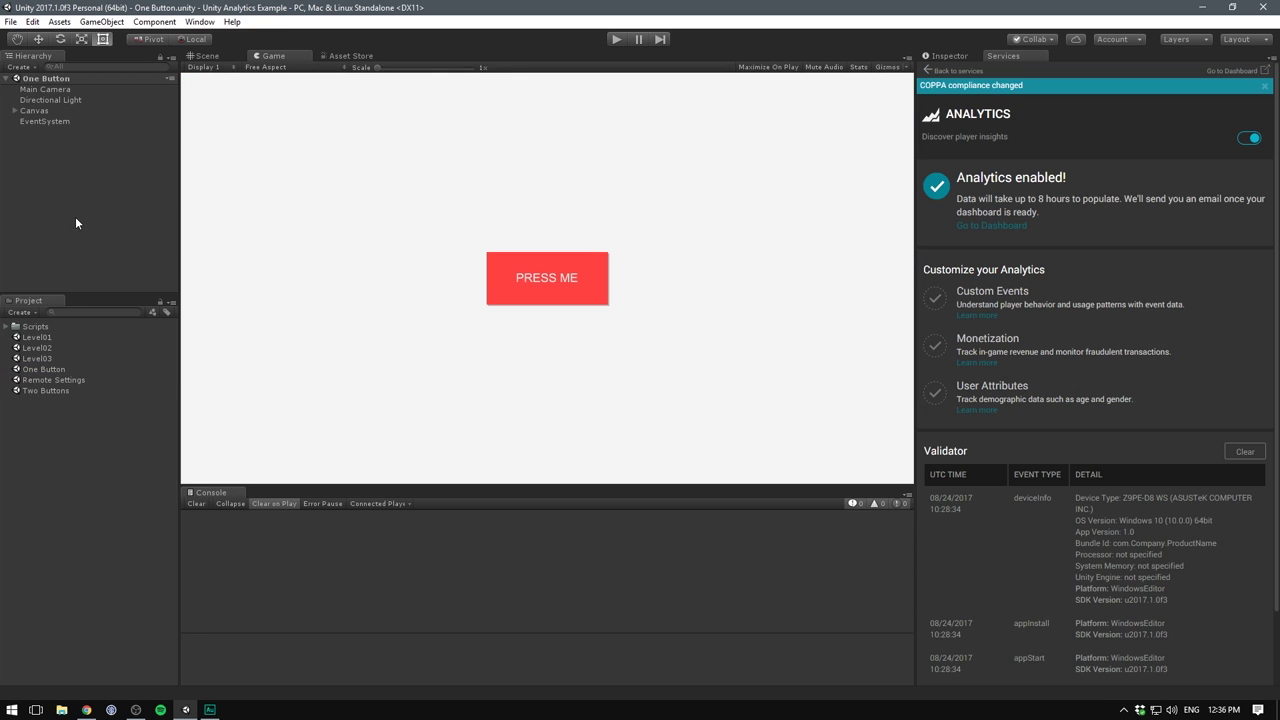
click(14, 111)
click(34, 133)
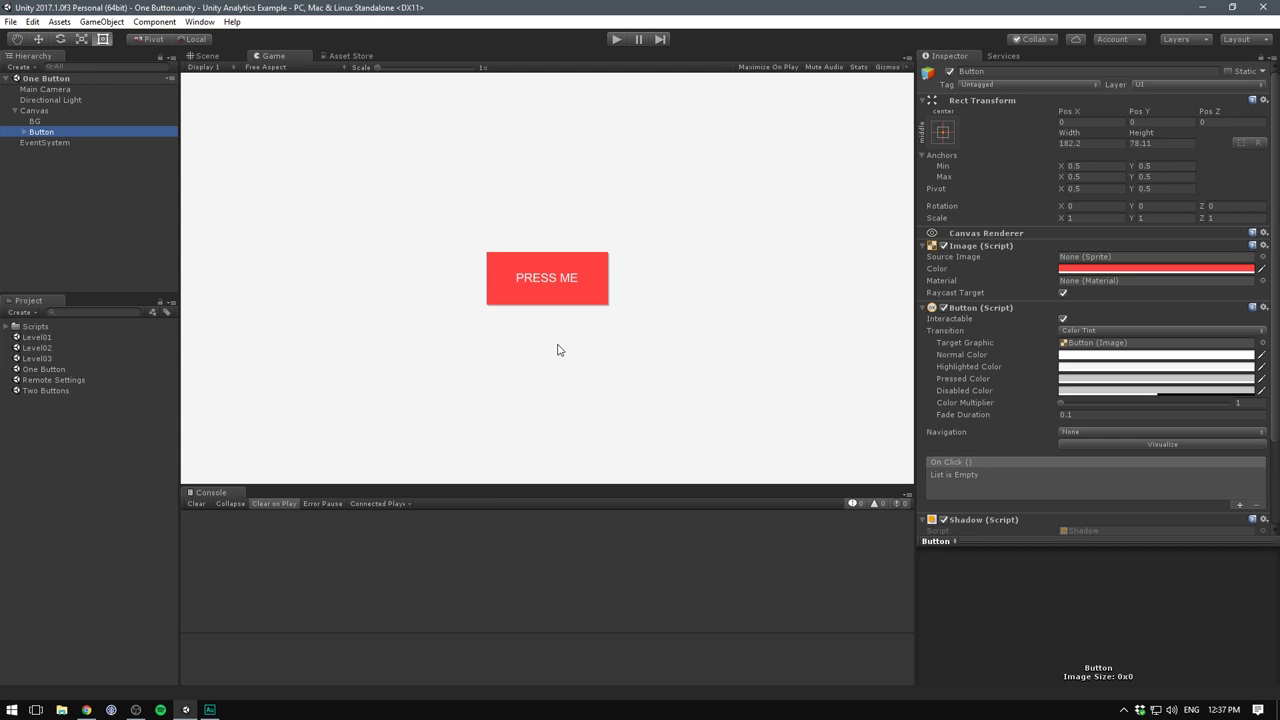
click(555, 349)
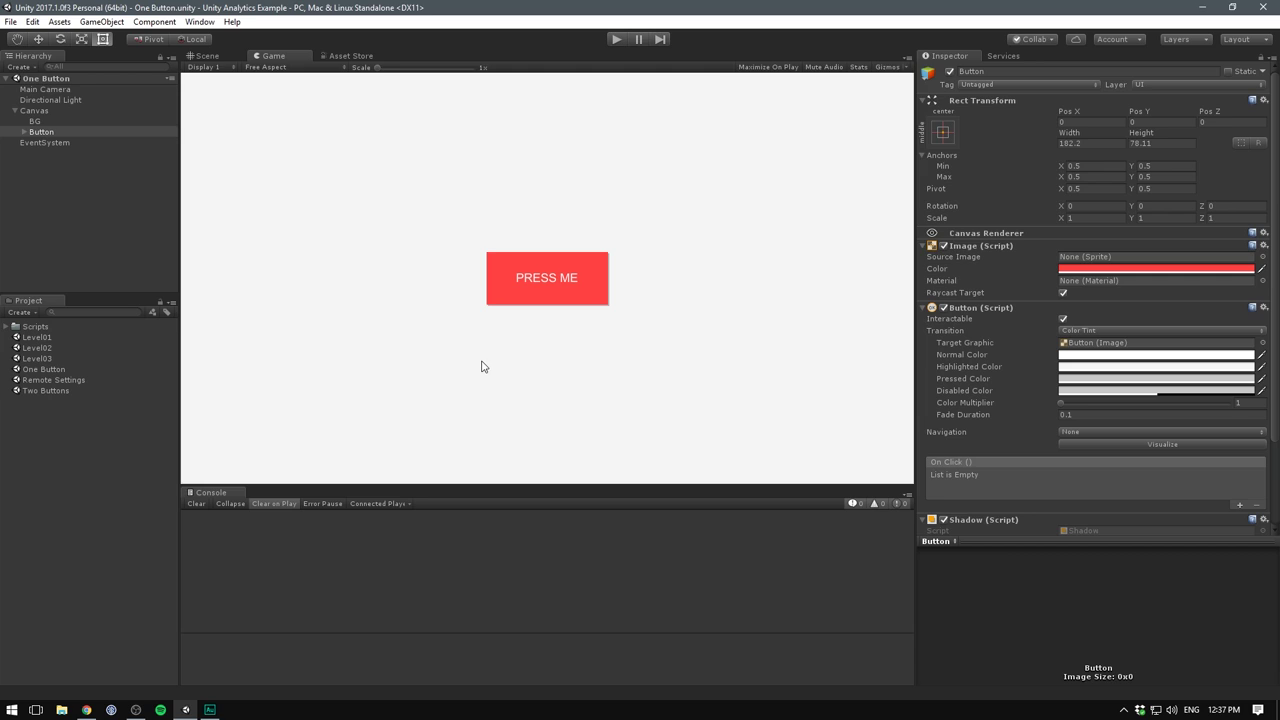
Add an AnalyticsTracker component to the Button, searching 'anal' in Add Component
scroll(1036, 340, down, 3)
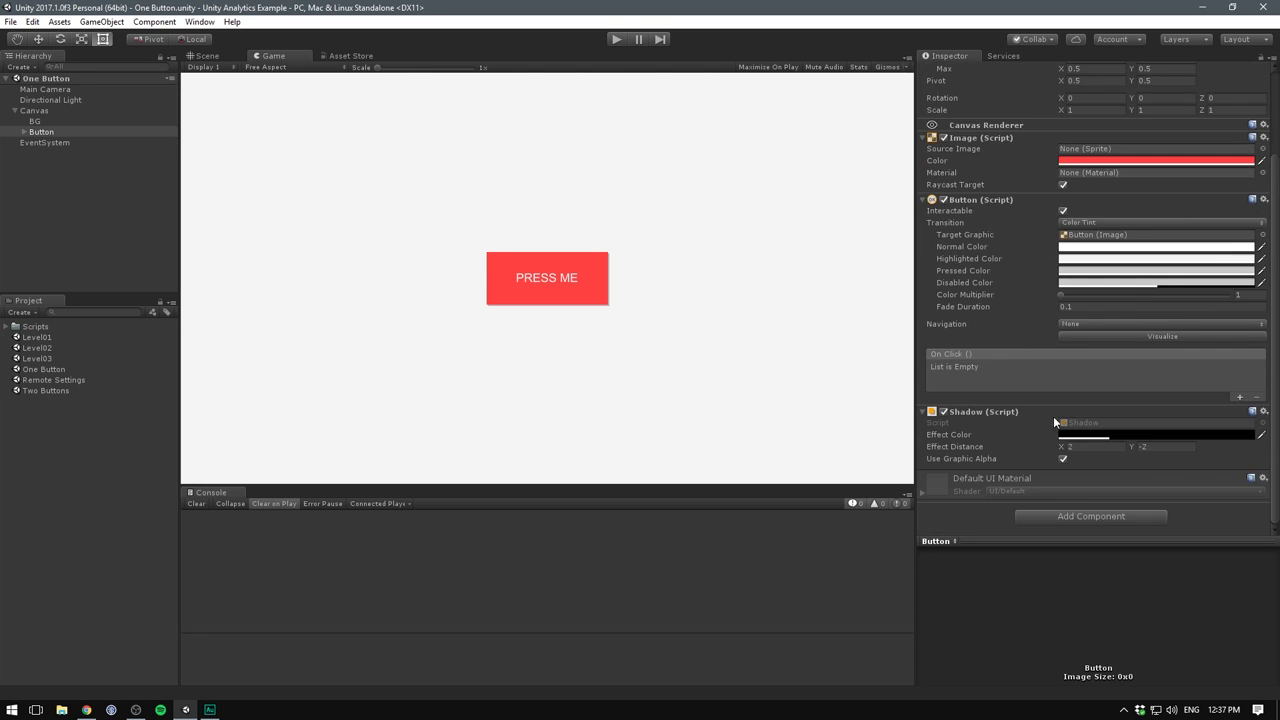
click(1086, 518)
text(anal)
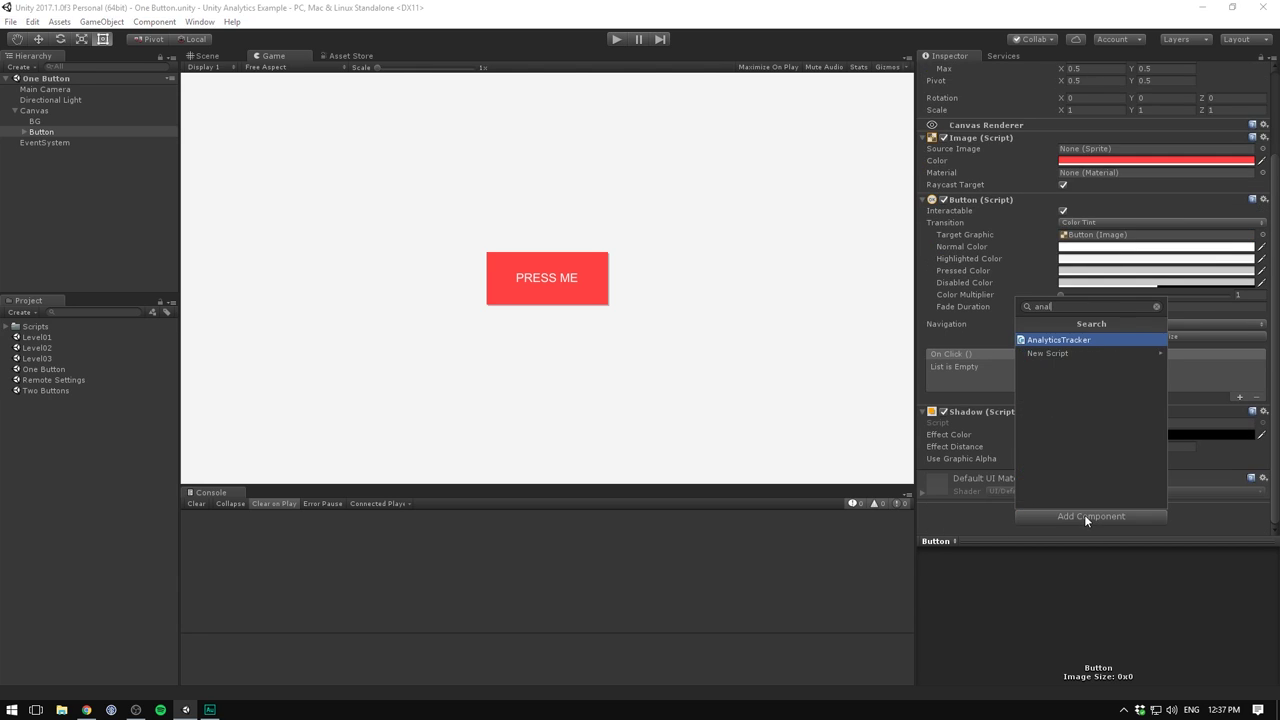
click(1086, 340)
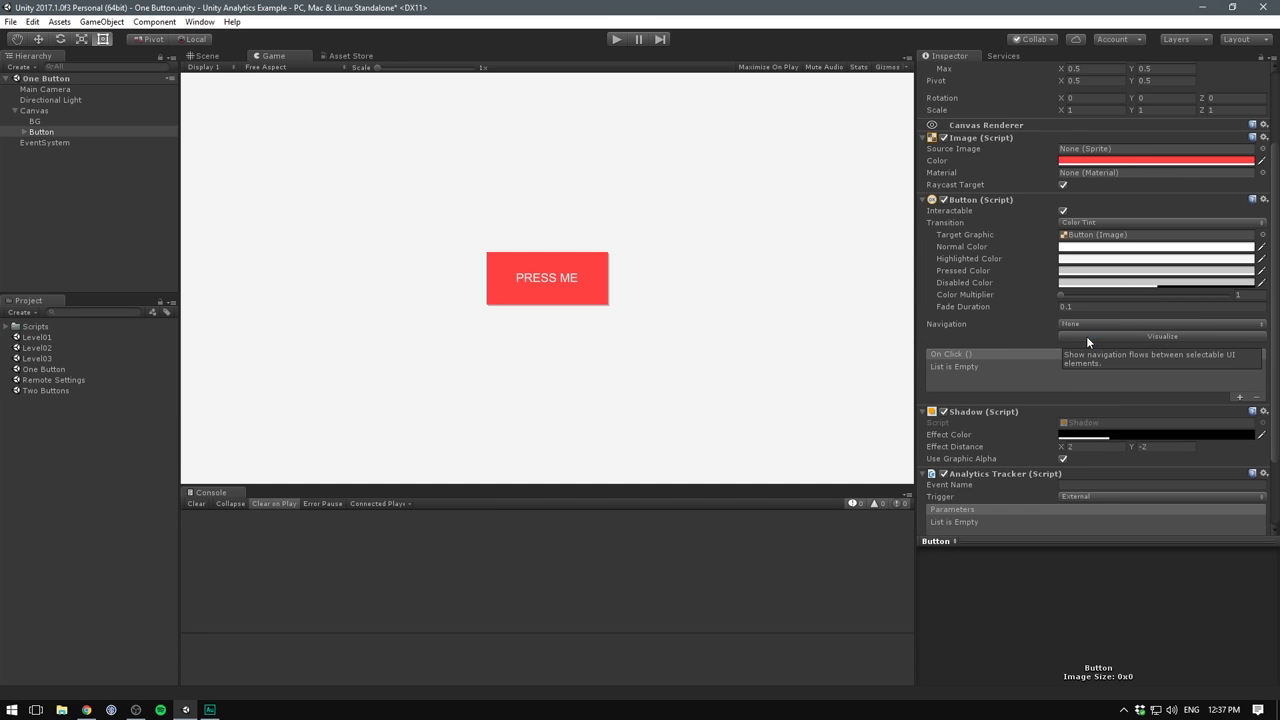
Name the tracker's event Button Press and leave its trigger at External
scroll(960, 446, down, 3)
click(1083, 404)
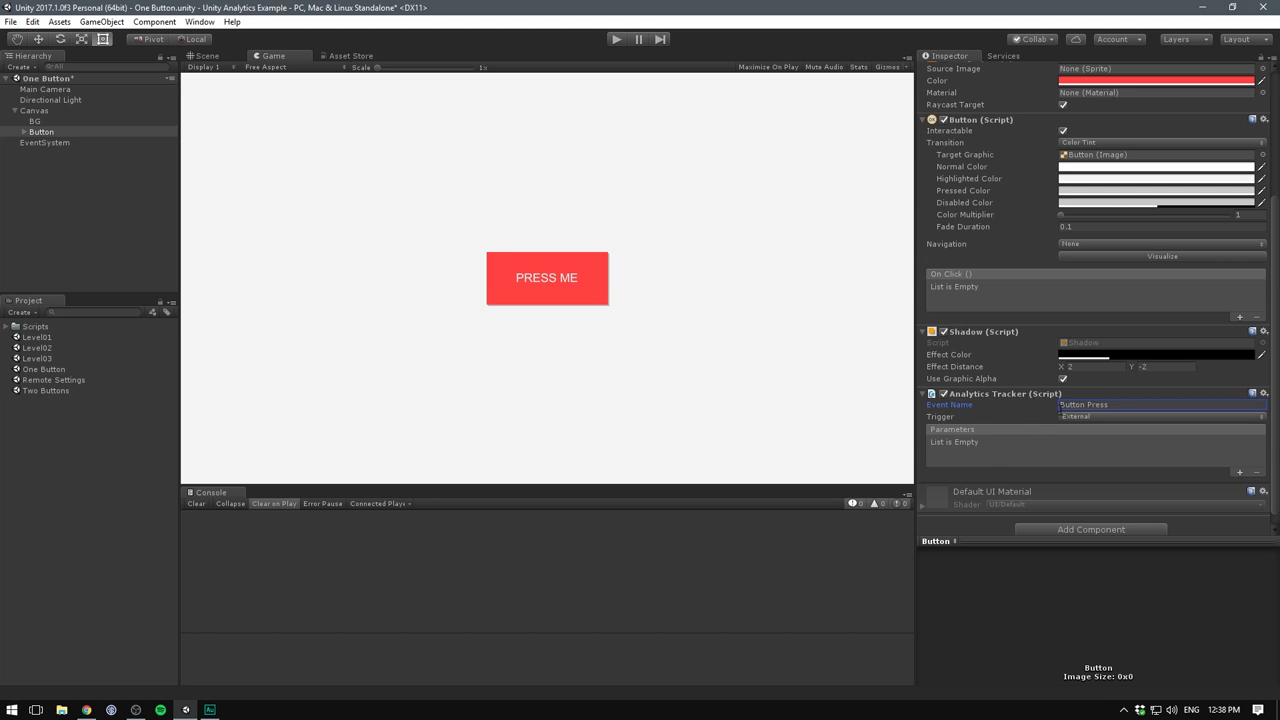
click(1070, 417)
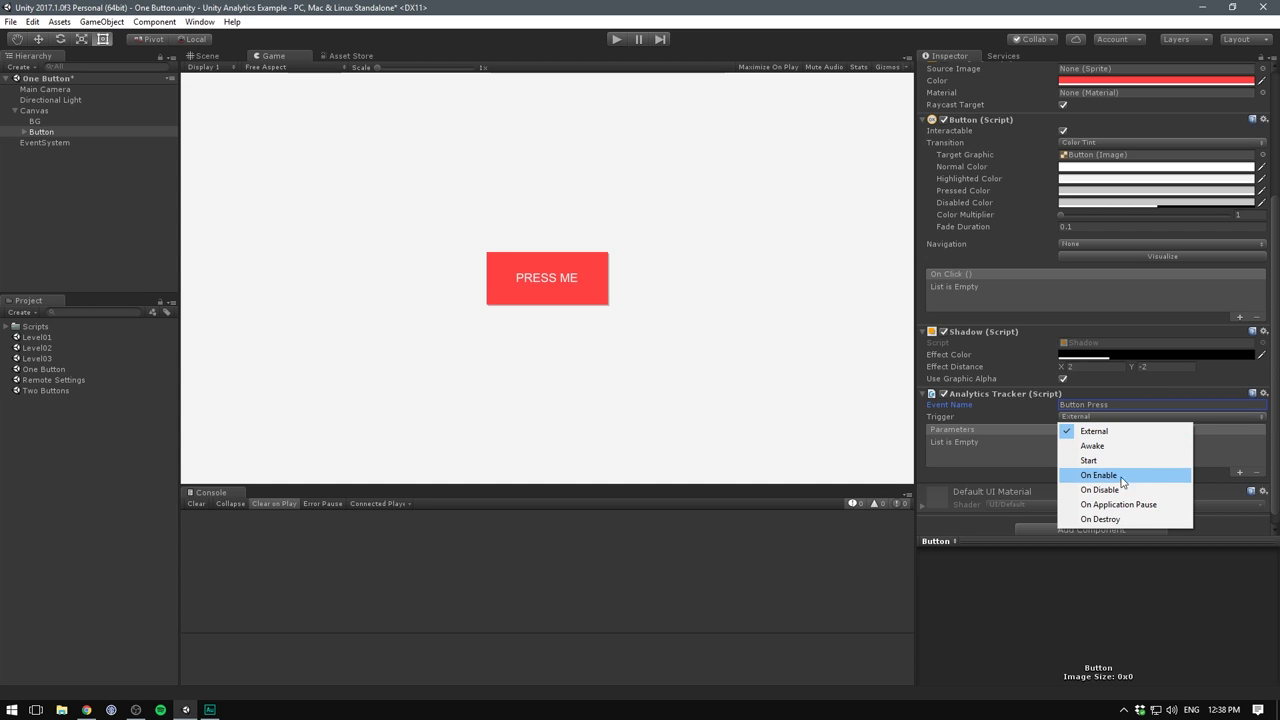
click(1090, 431)
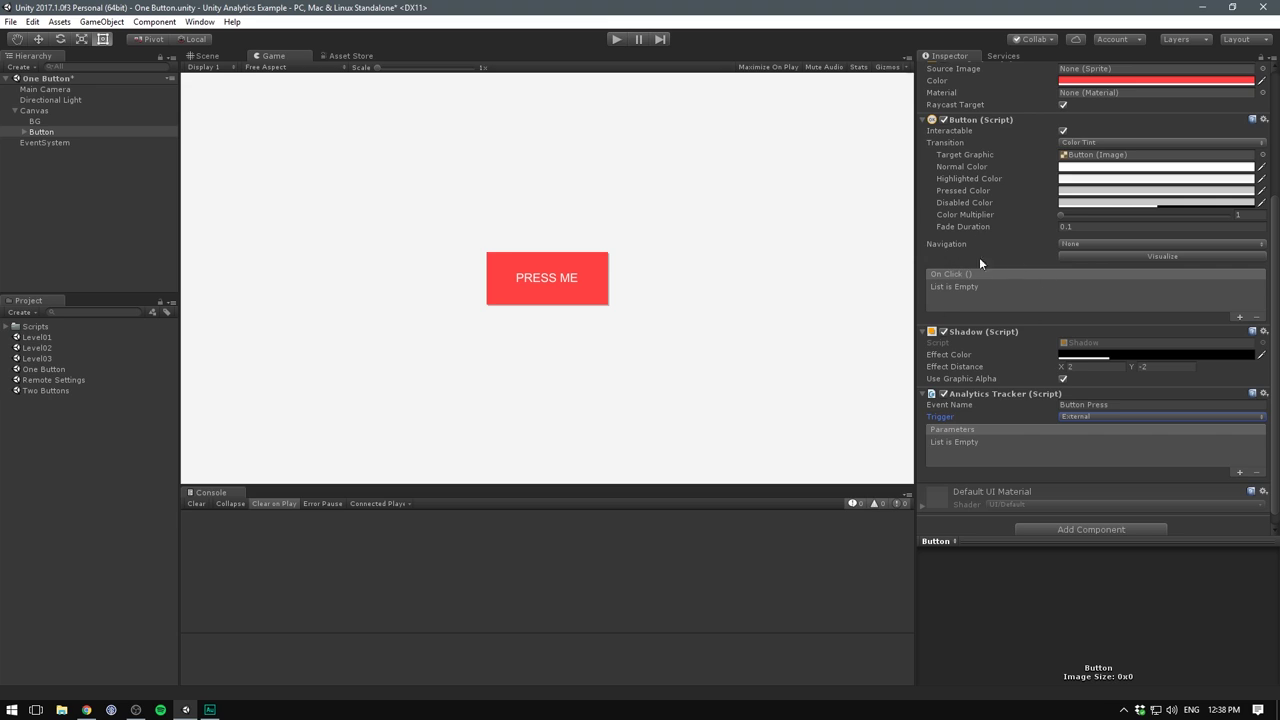
Add an On Click response calling AnalyticsTracker.TriggerEvent () on the Button object
click(1239, 317)
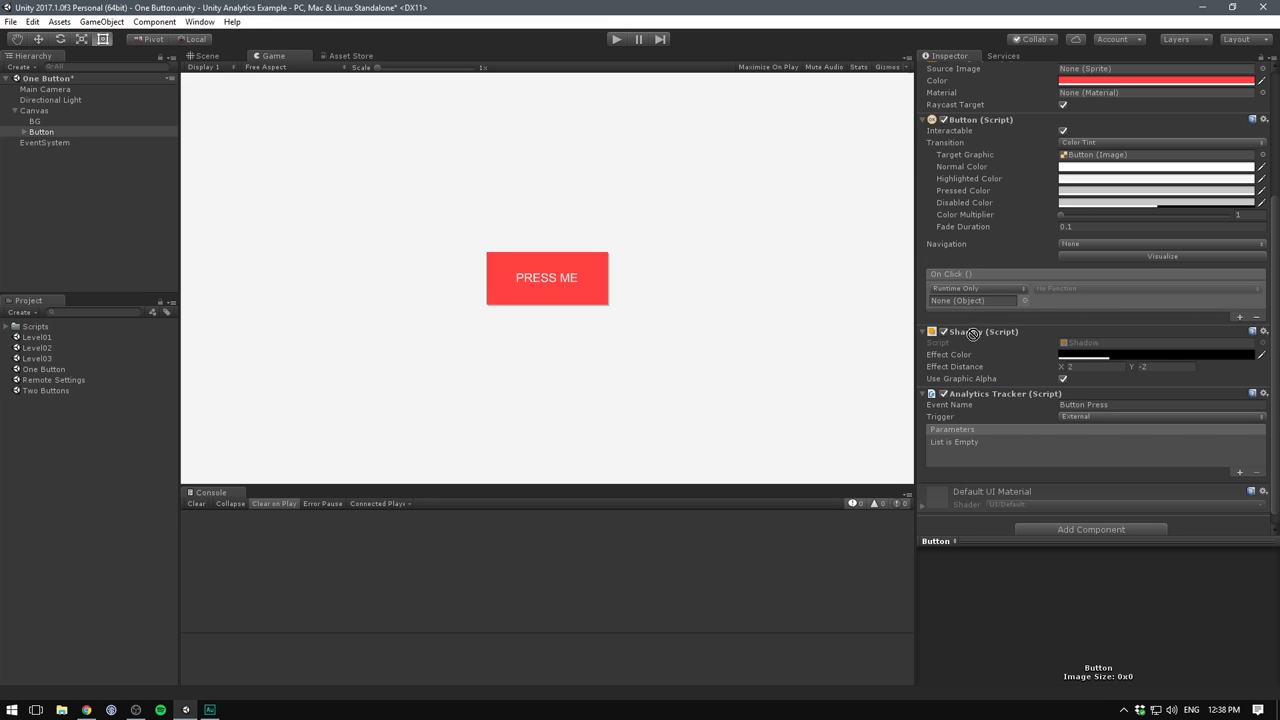
drag(973, 334, 979, 303)
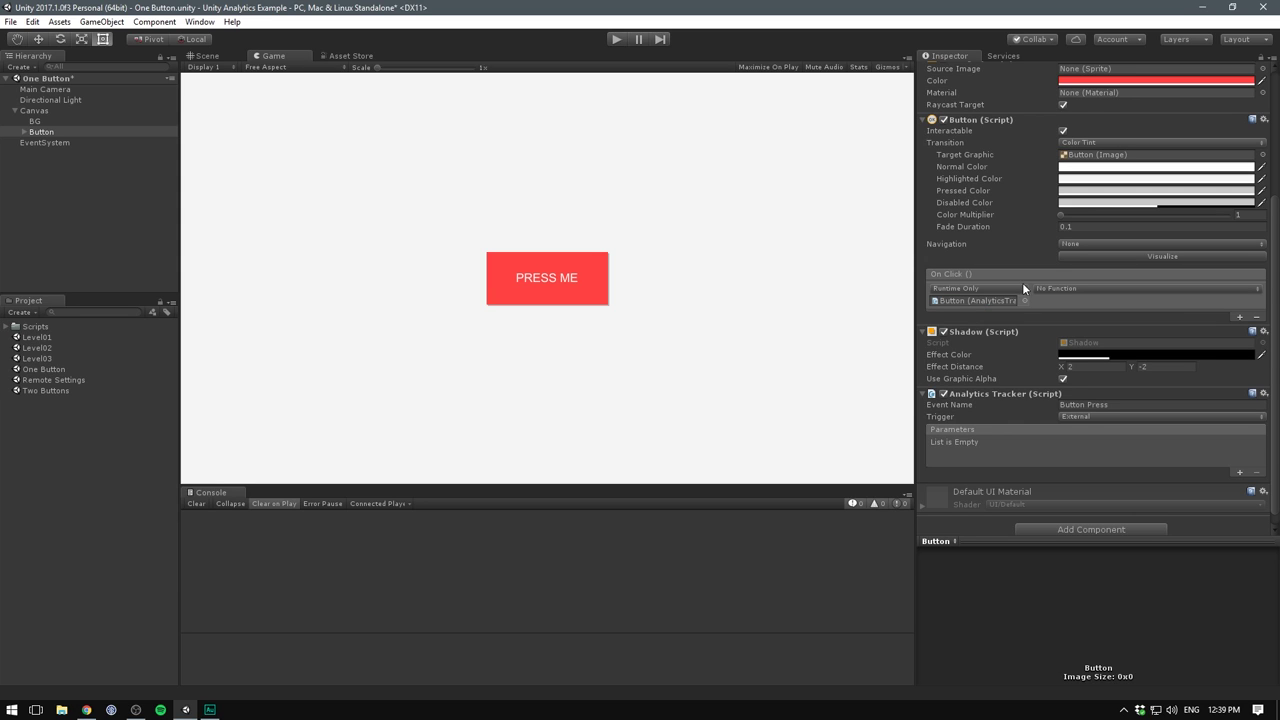
click(1059, 287)
mouse_move(1087, 411)
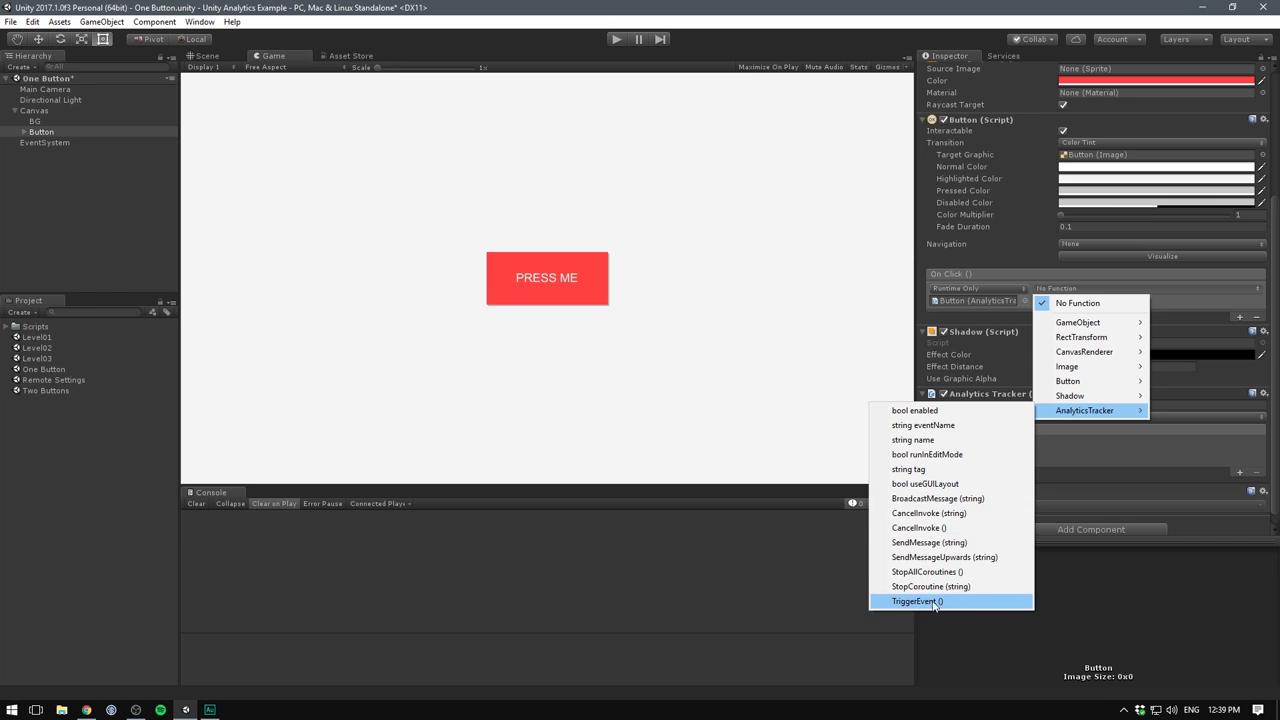
click(953, 601)
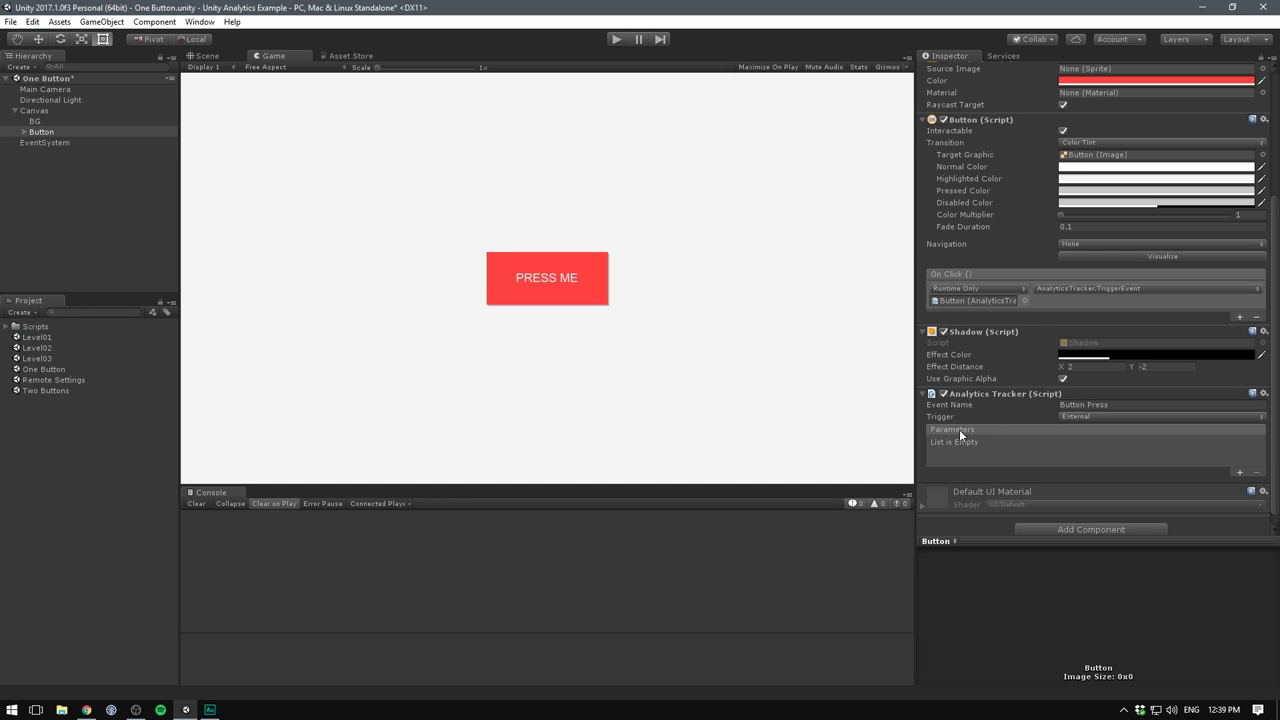
Check the browser's Livestream Top Custom Events, still empty, then return to Unity
click(86, 709)
click(578, 192)
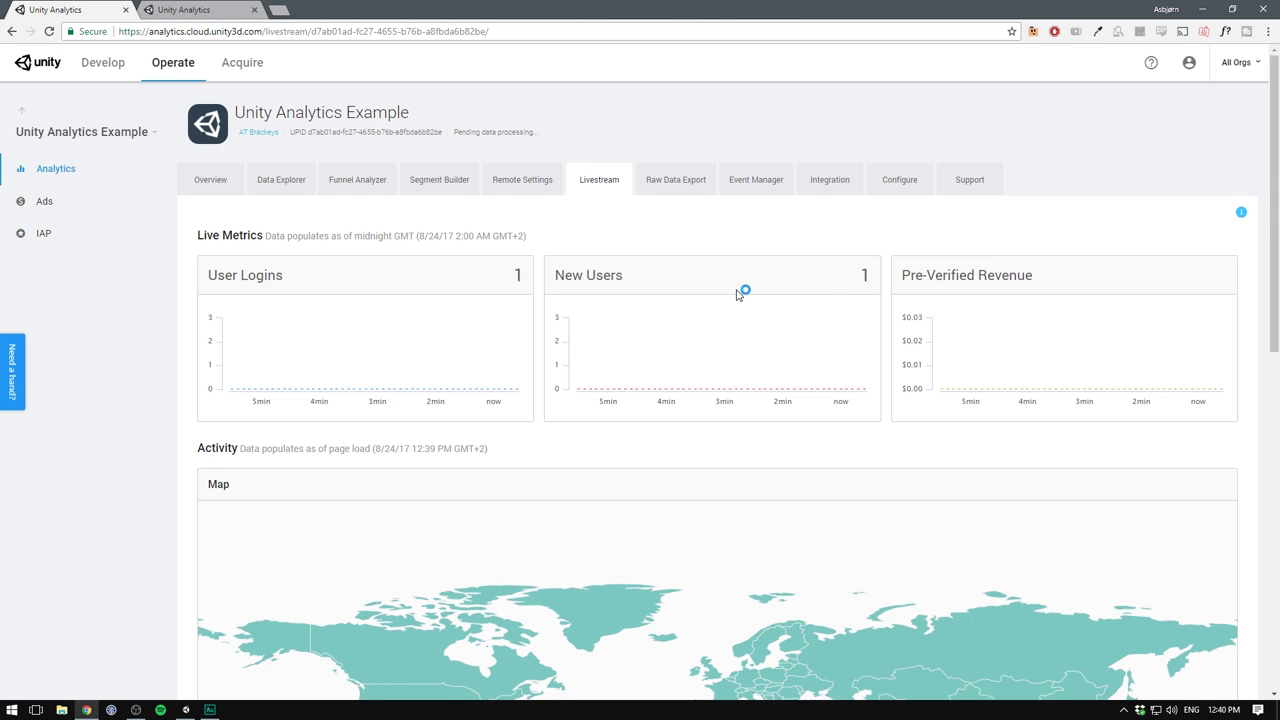
scroll(740, 295, down, 8)
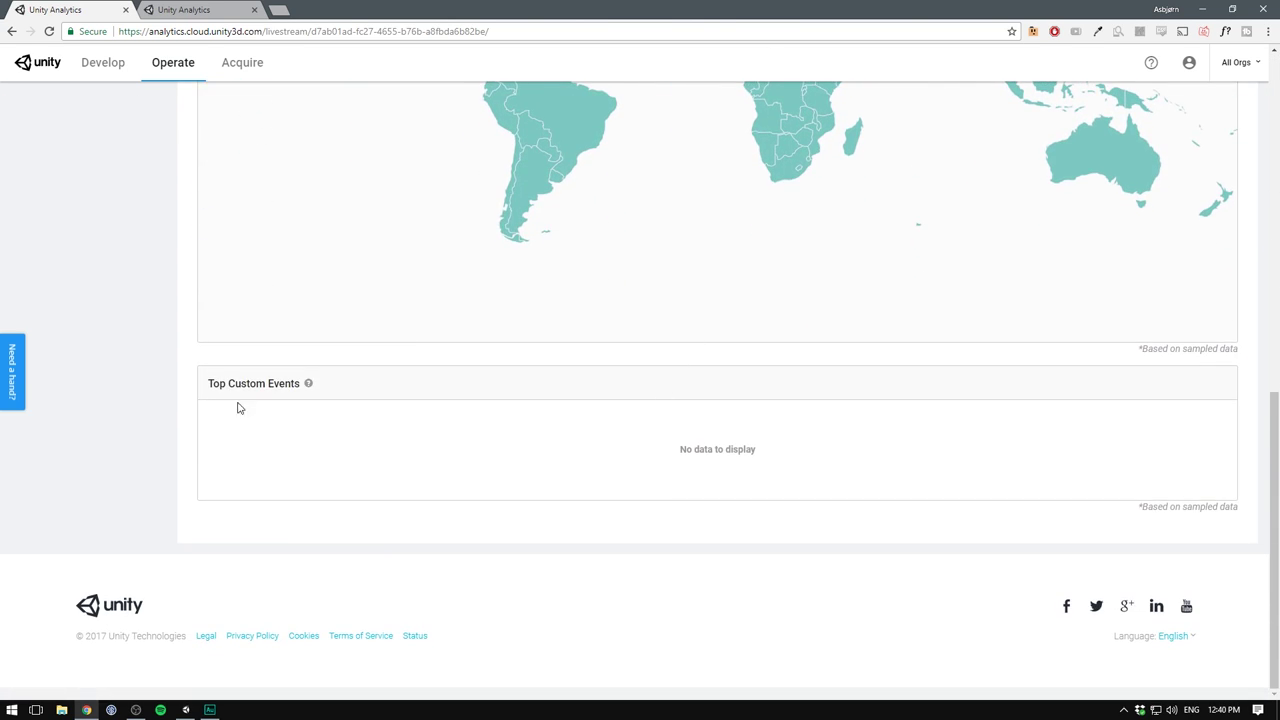
key(alt+Tab)
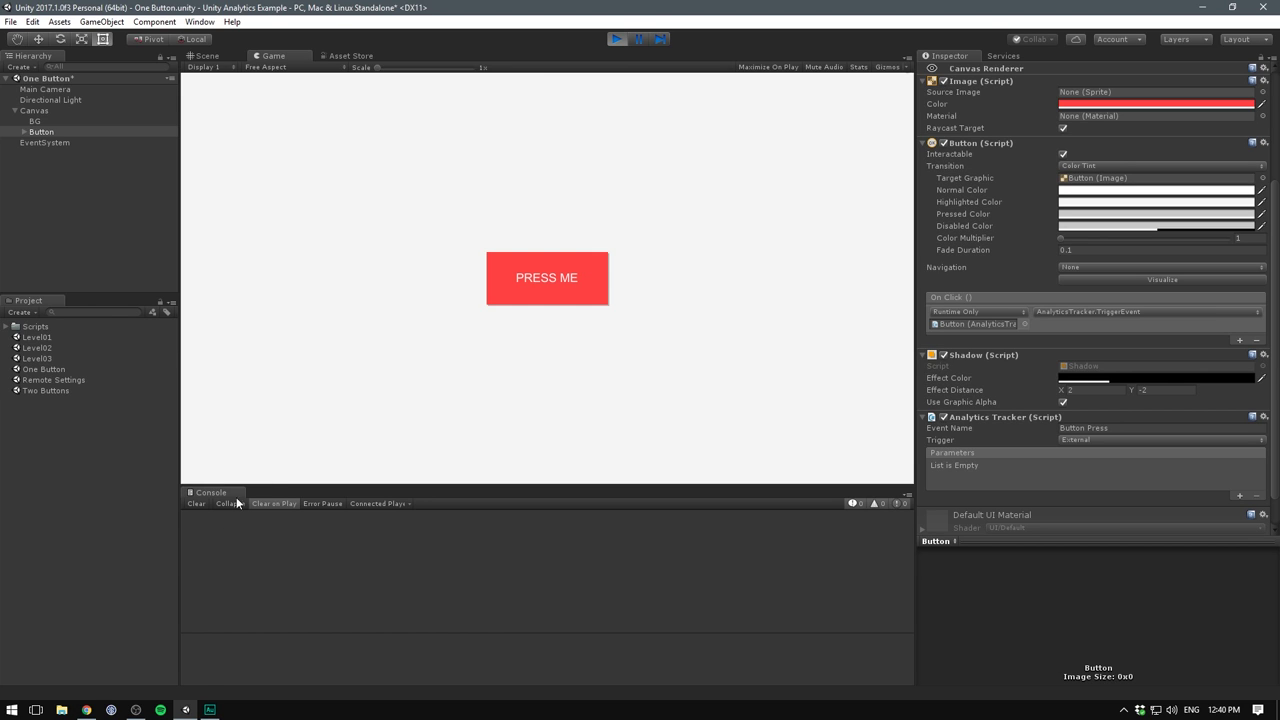
Return to the Analytics Livestream page to see Button Press counted 3 times
click(86, 709)
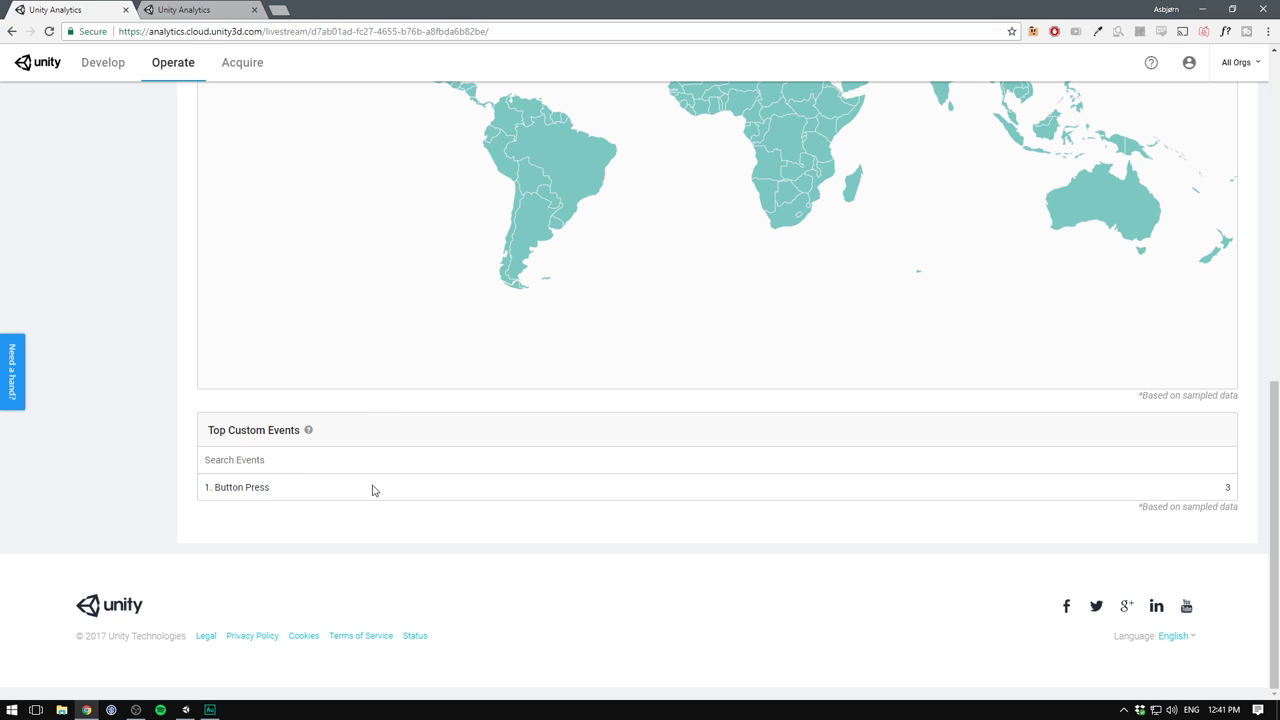
Verify Top Custom Events shows Button Press with 3 occurrences, then switch back to Unity
drag(271, 488, 203, 490)
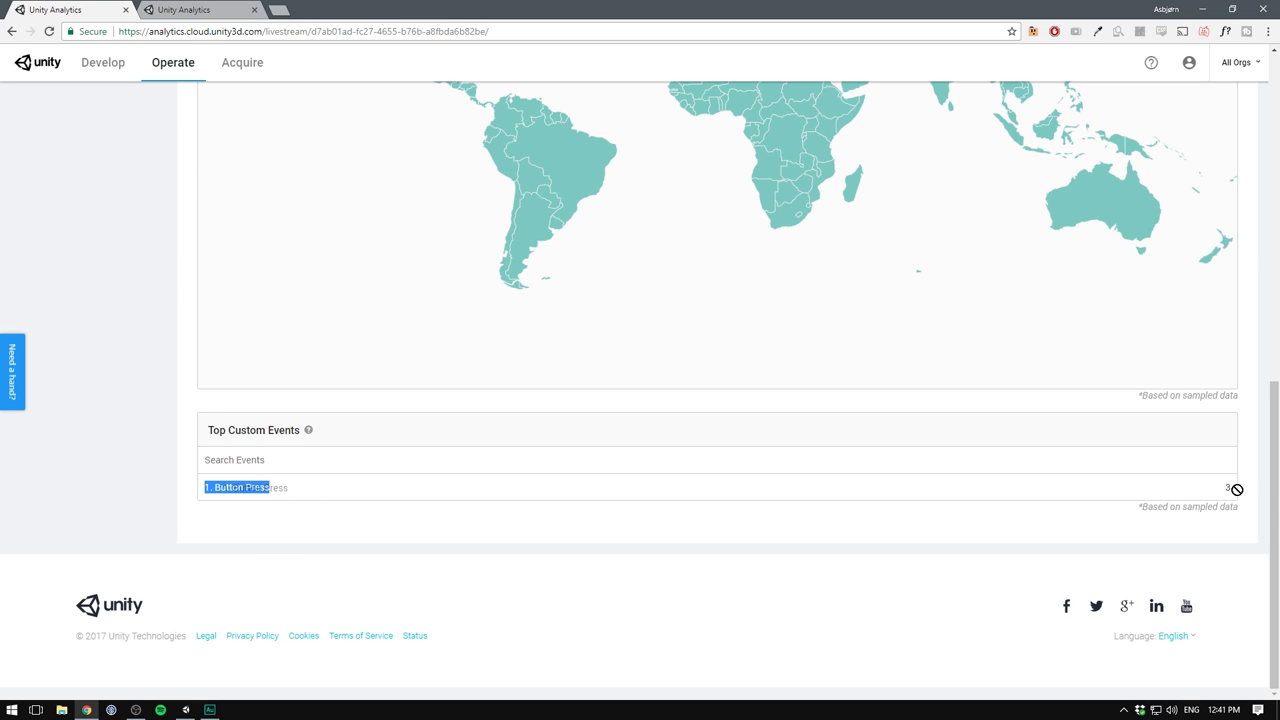
click(305, 519)
key(alt+Tab)
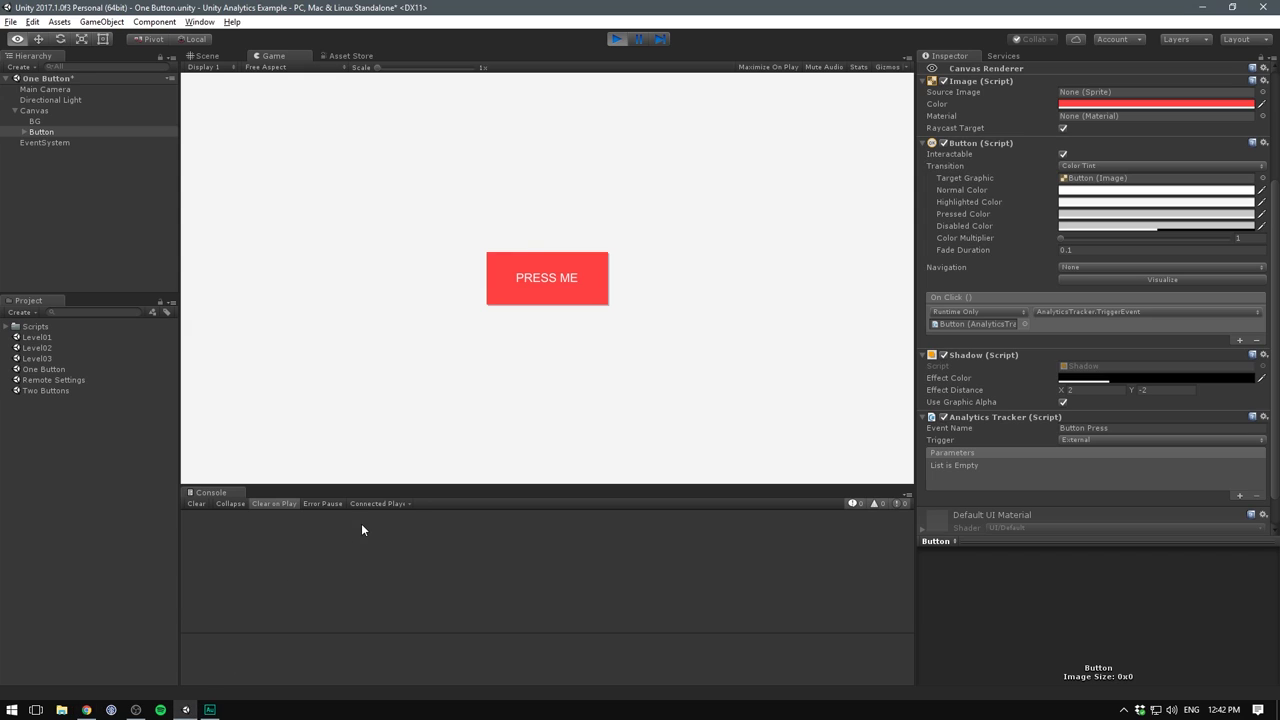
Check the Analytics Validator's Button Press entries on the Services tab, then exit Play mode
click(1003, 56)
scroll(1087, 400, down, 3)
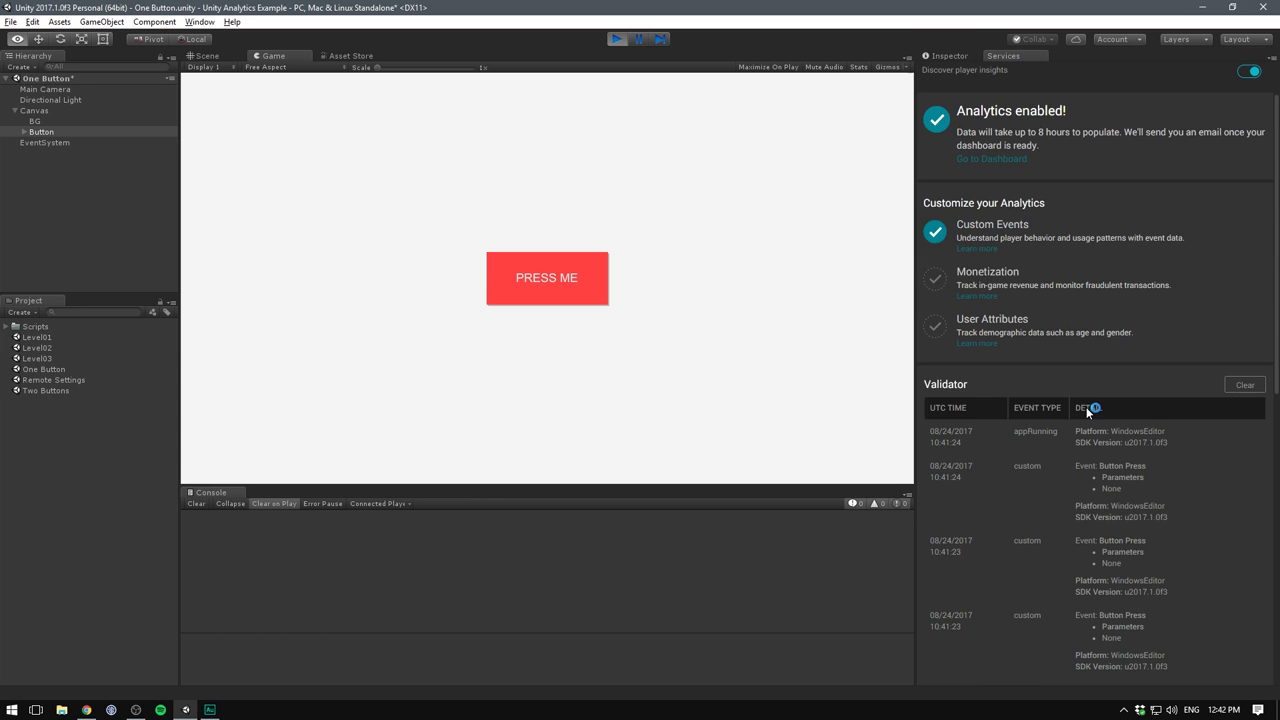
scroll(1086, 414, up, 3)
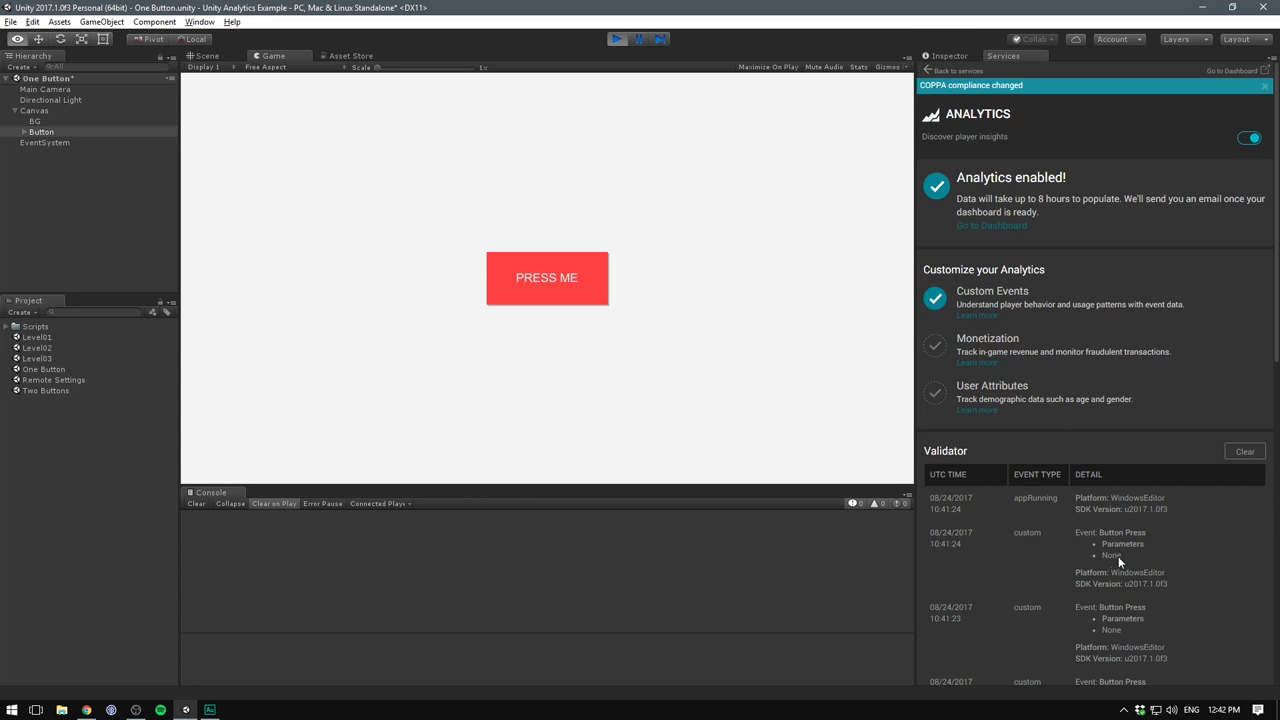
scroll(1118, 556, down, 2)
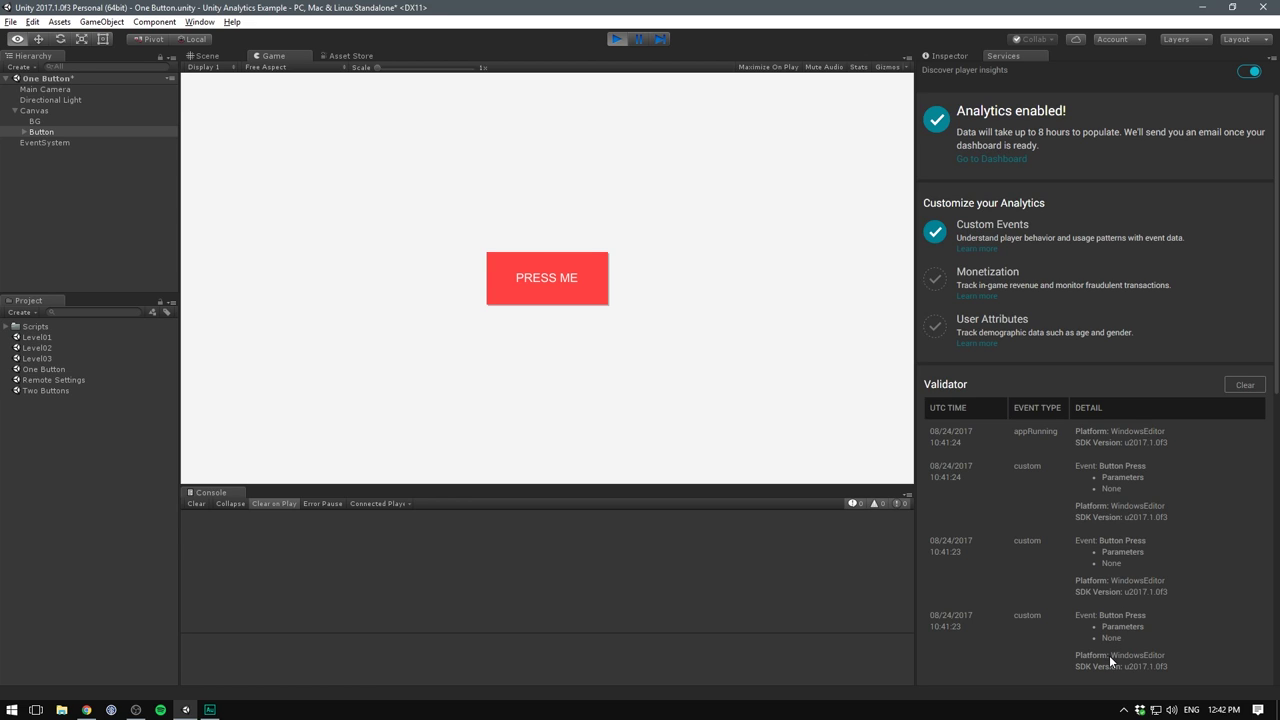
click(617, 38)
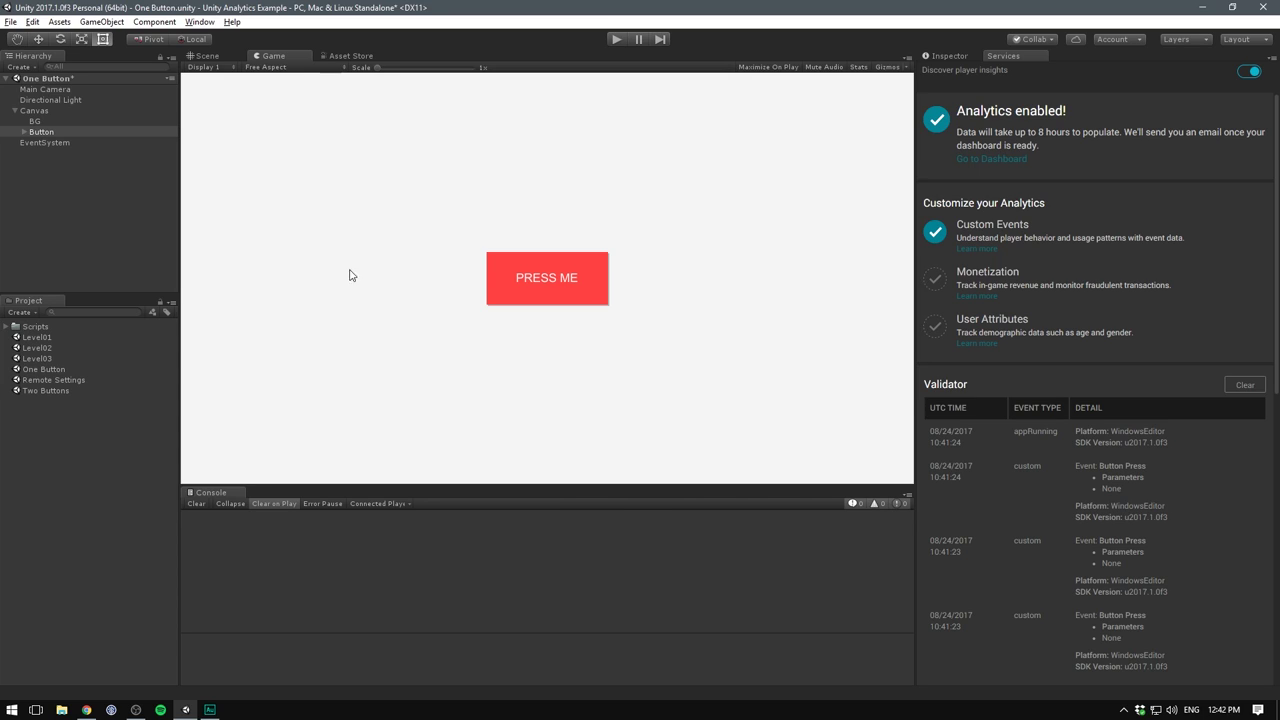
Open the Two Buttons scene from the Project panel
double_click(46, 390)
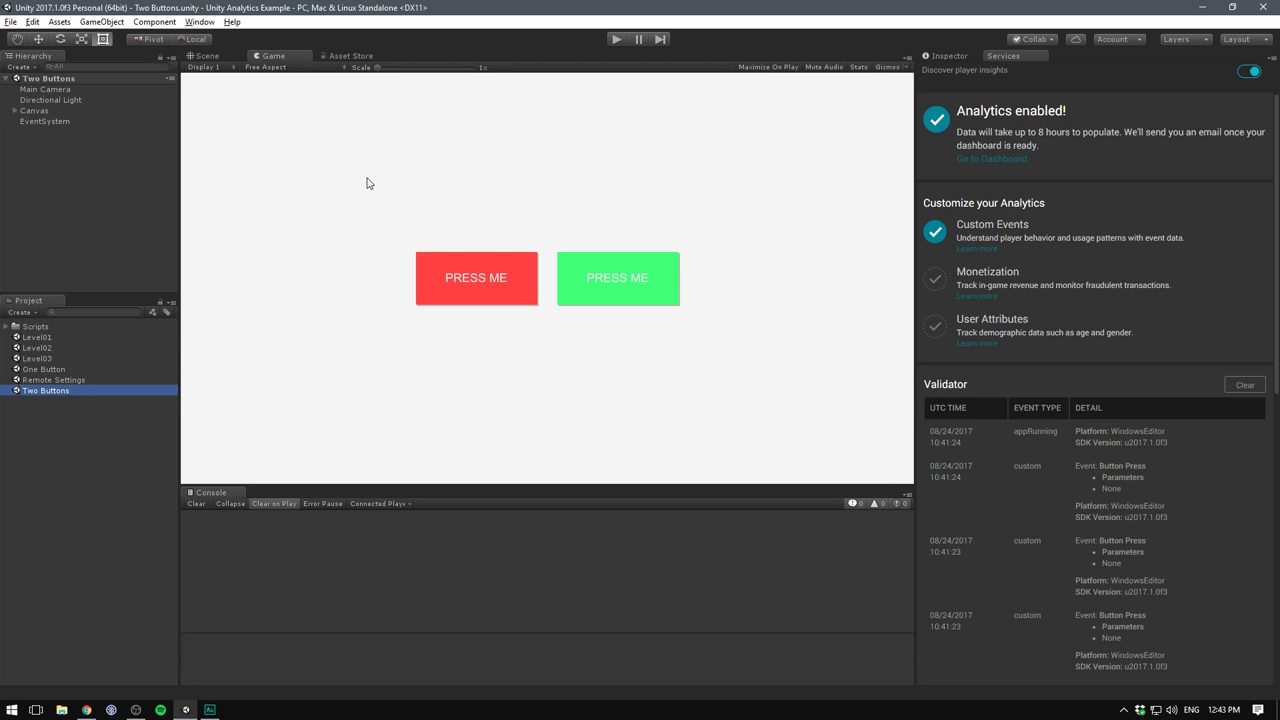
Select Red Button under Canvas and add a static 'Color' parameter valued 'Red' to its tracker
click(15, 111)
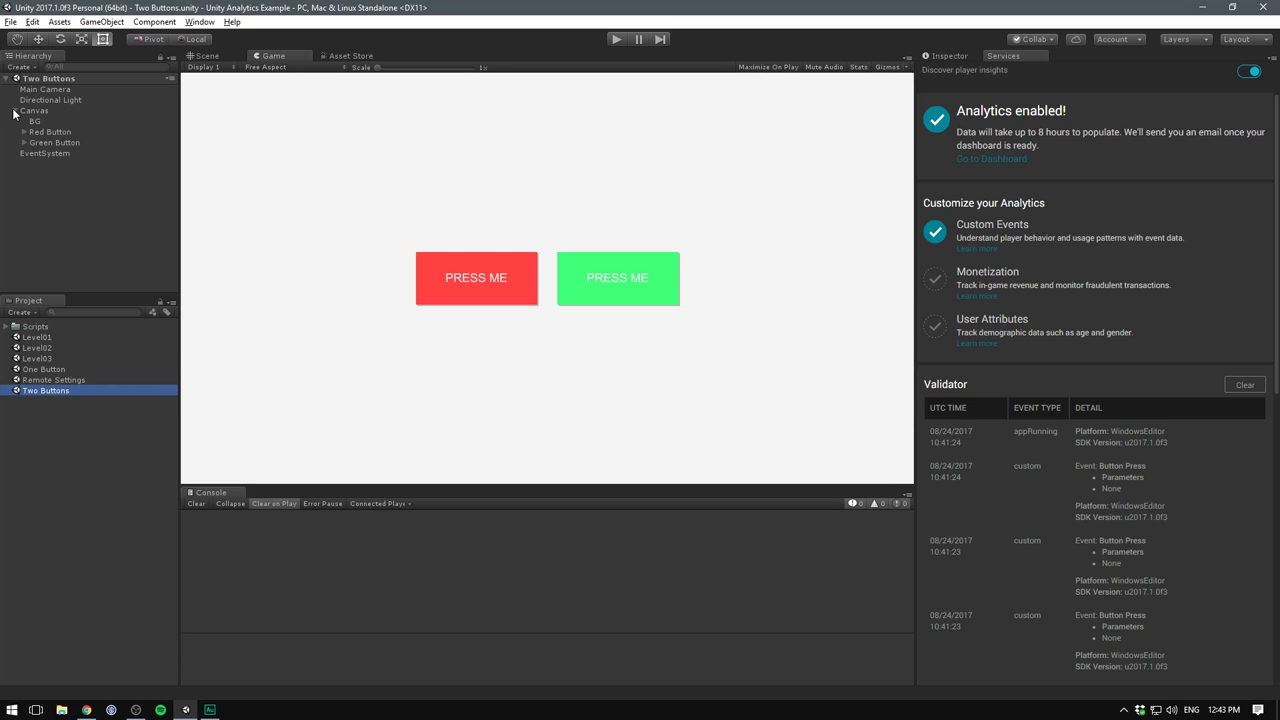
click(46, 131)
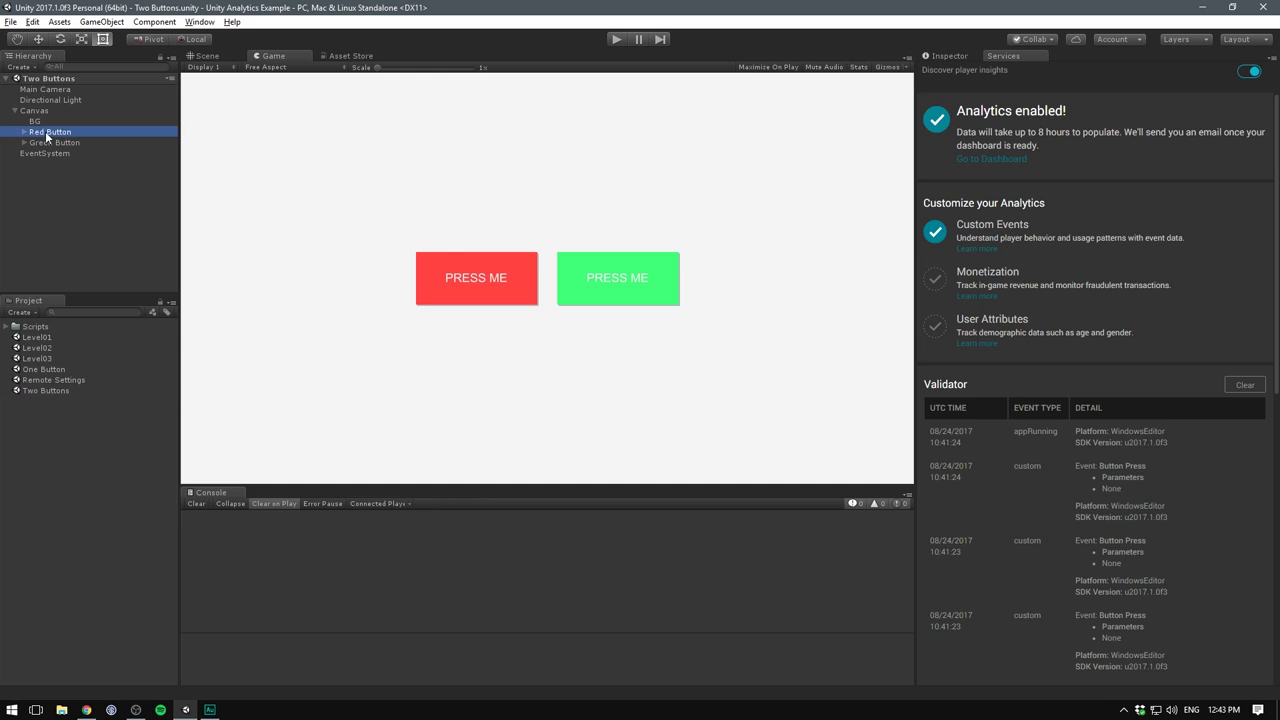
click(952, 56)
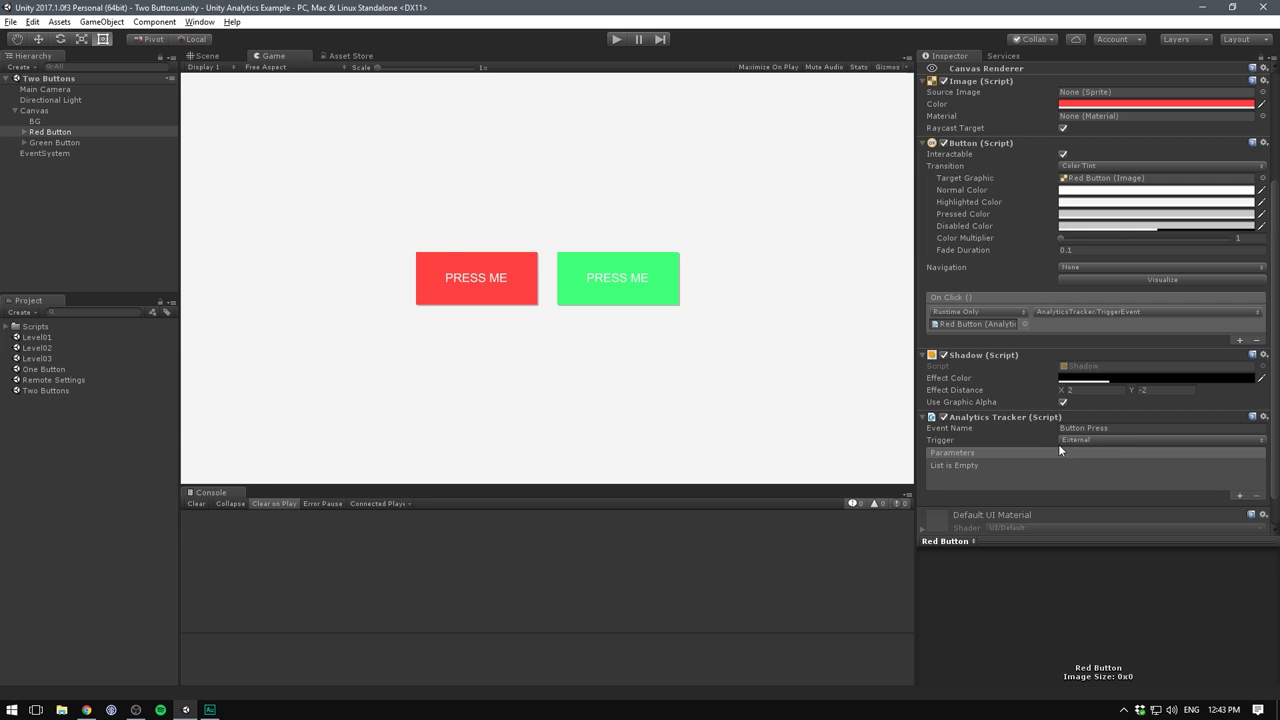
click(1239, 496)
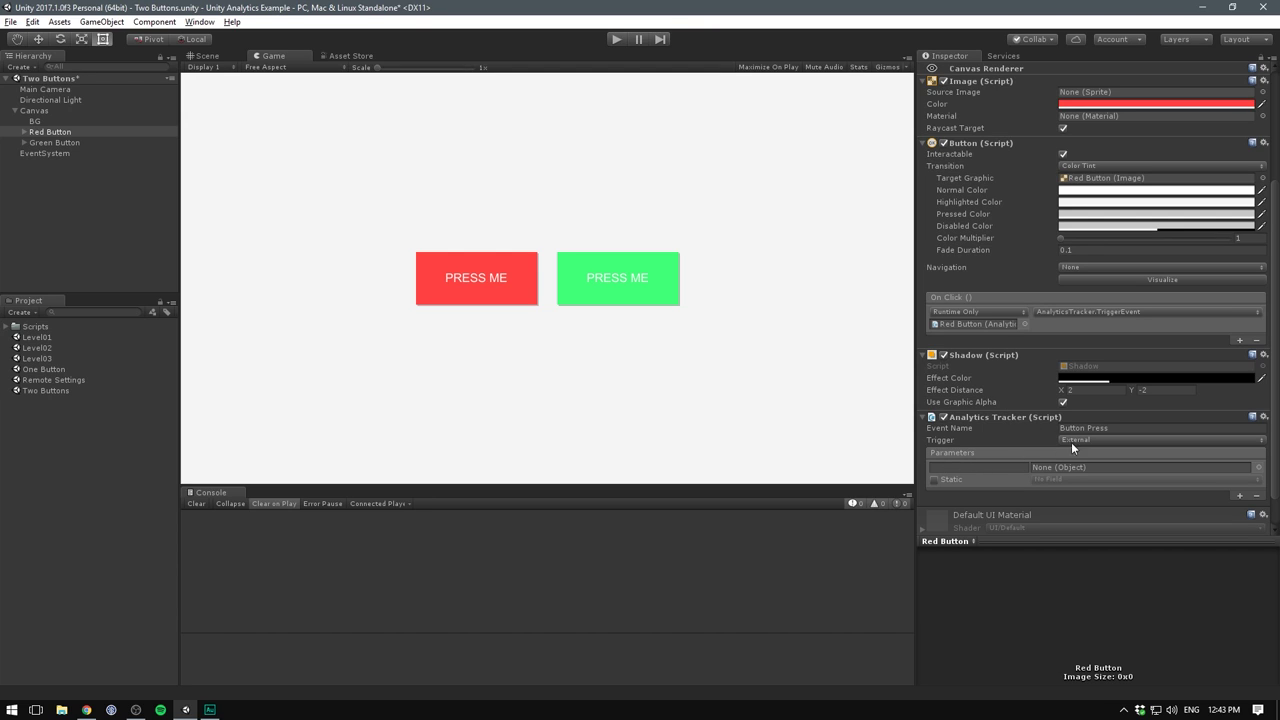
click(936, 481)
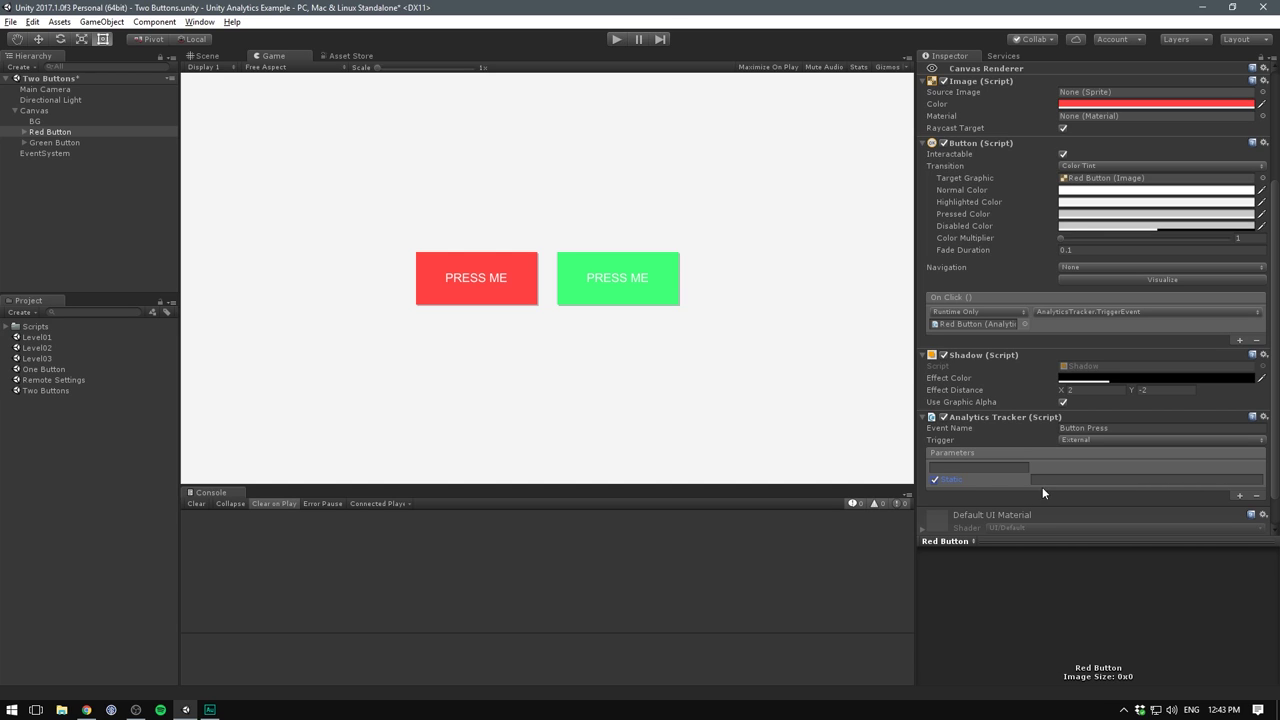
click(988, 468)
text(Color)
click(1058, 483)
text(Red)
click(960, 355)
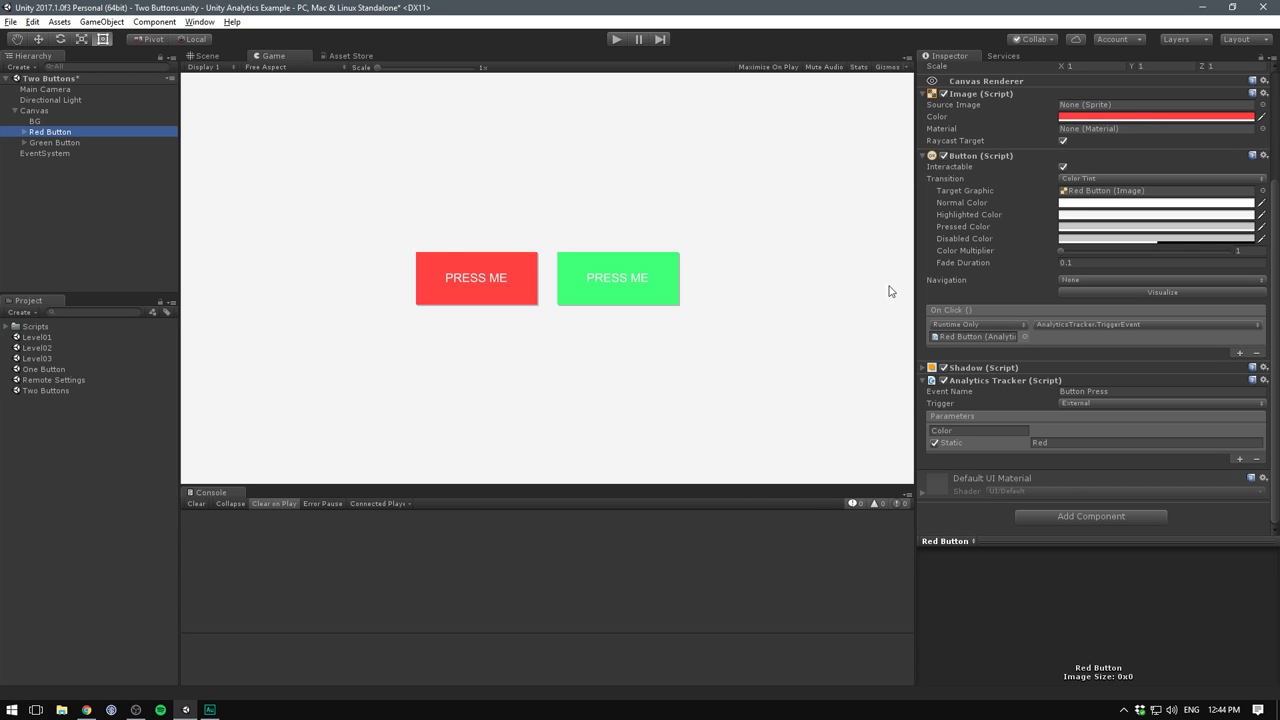
On the Green Button's tracker, make the parameter static and name it 'Color'
click(52, 143)
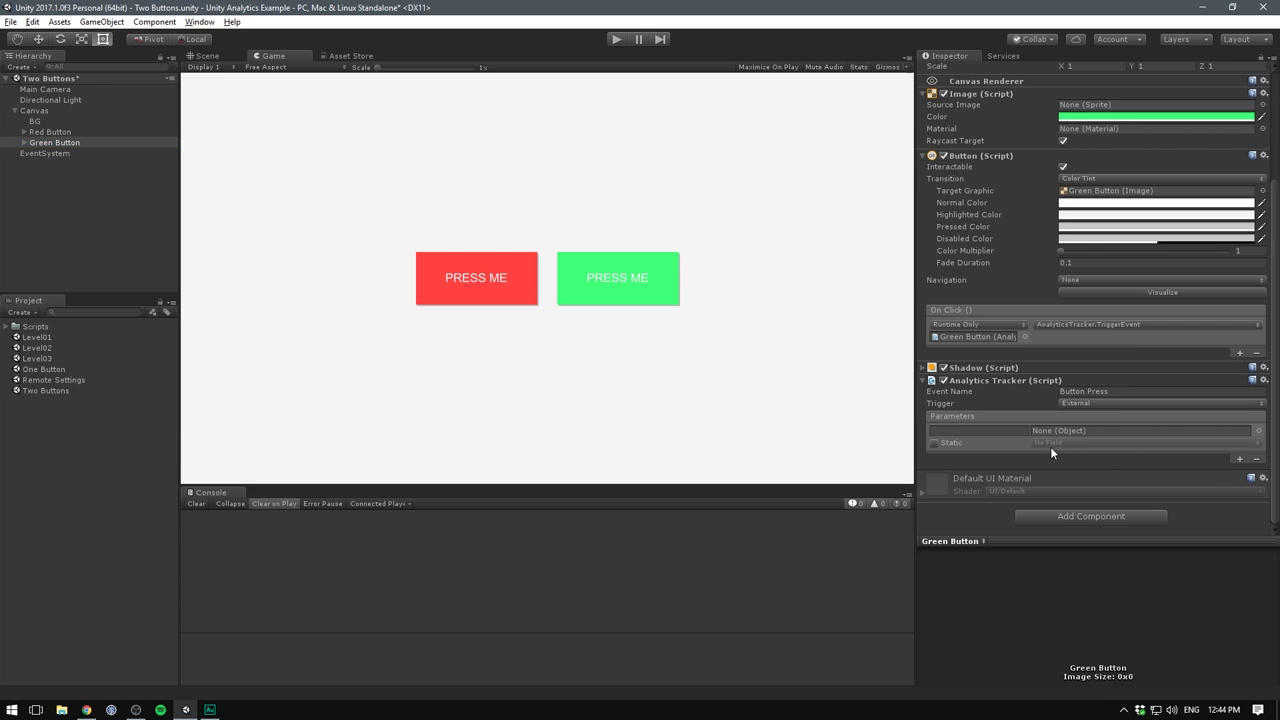
click(935, 442)
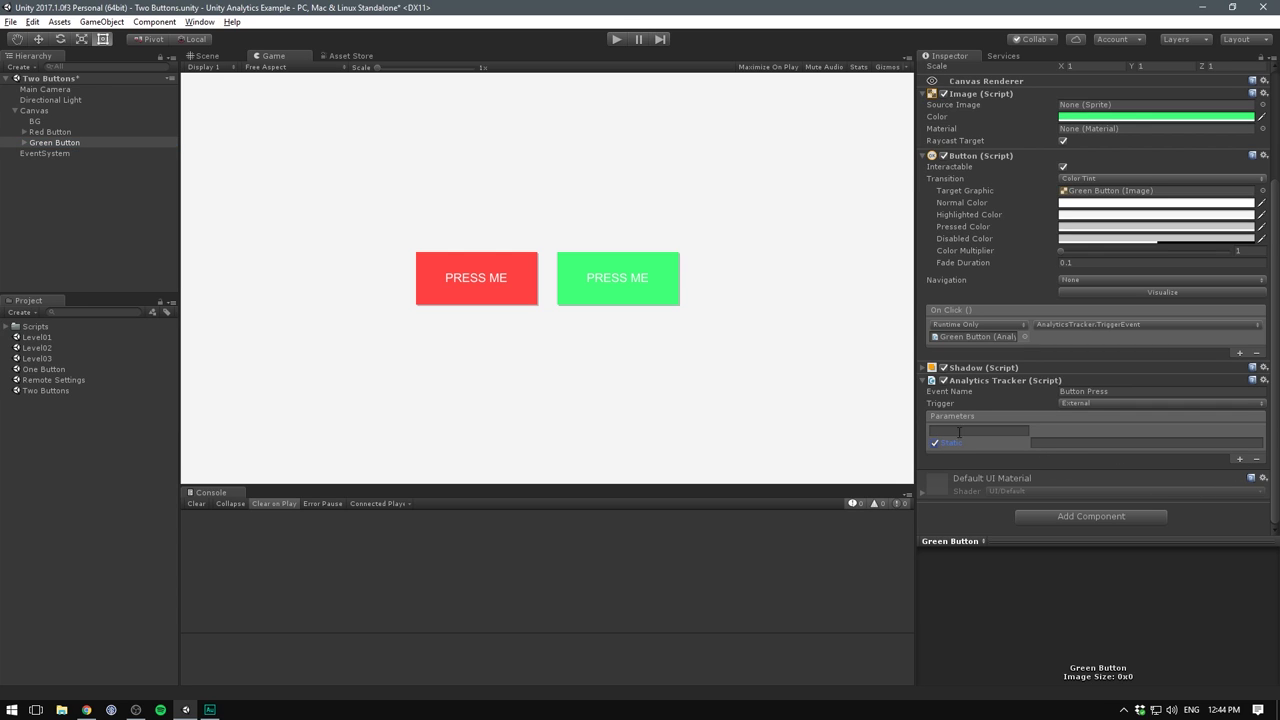
click(966, 430)
text(Color)
click(1050, 443)
Enter 'Green' as the value, clear the Validator log and run the Two Buttons scene
text(Green)
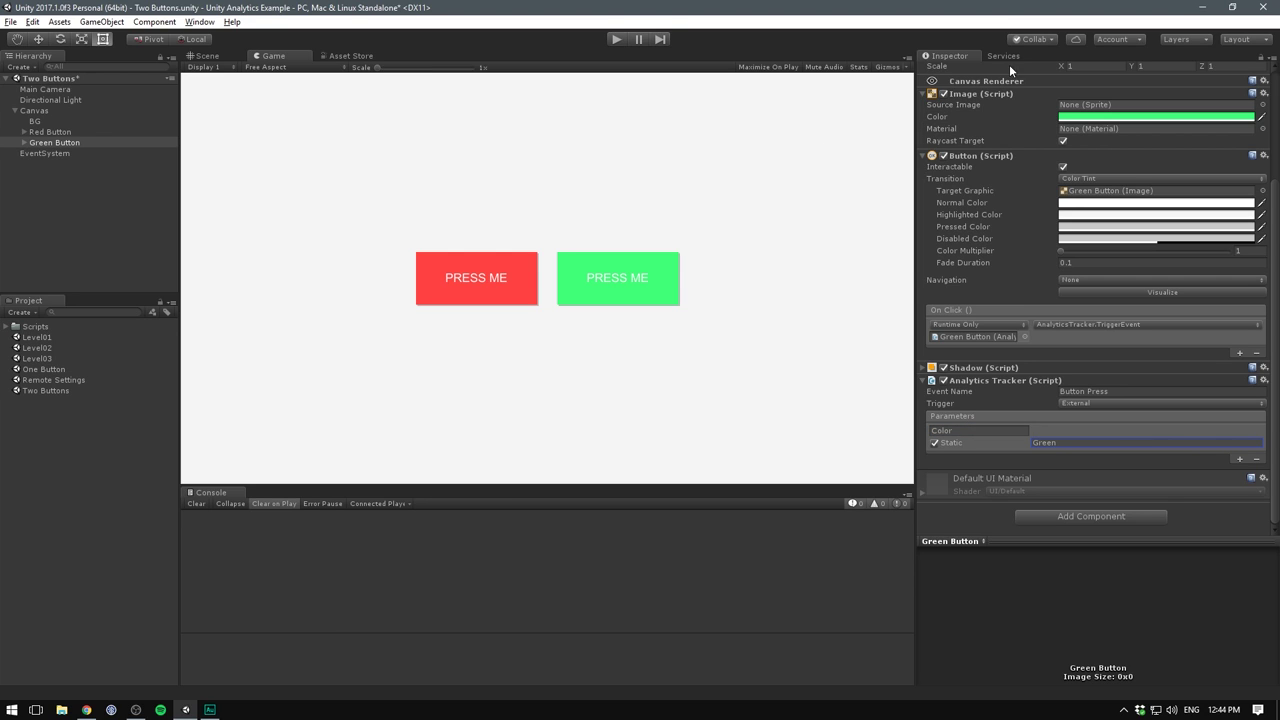
click(1002, 56)
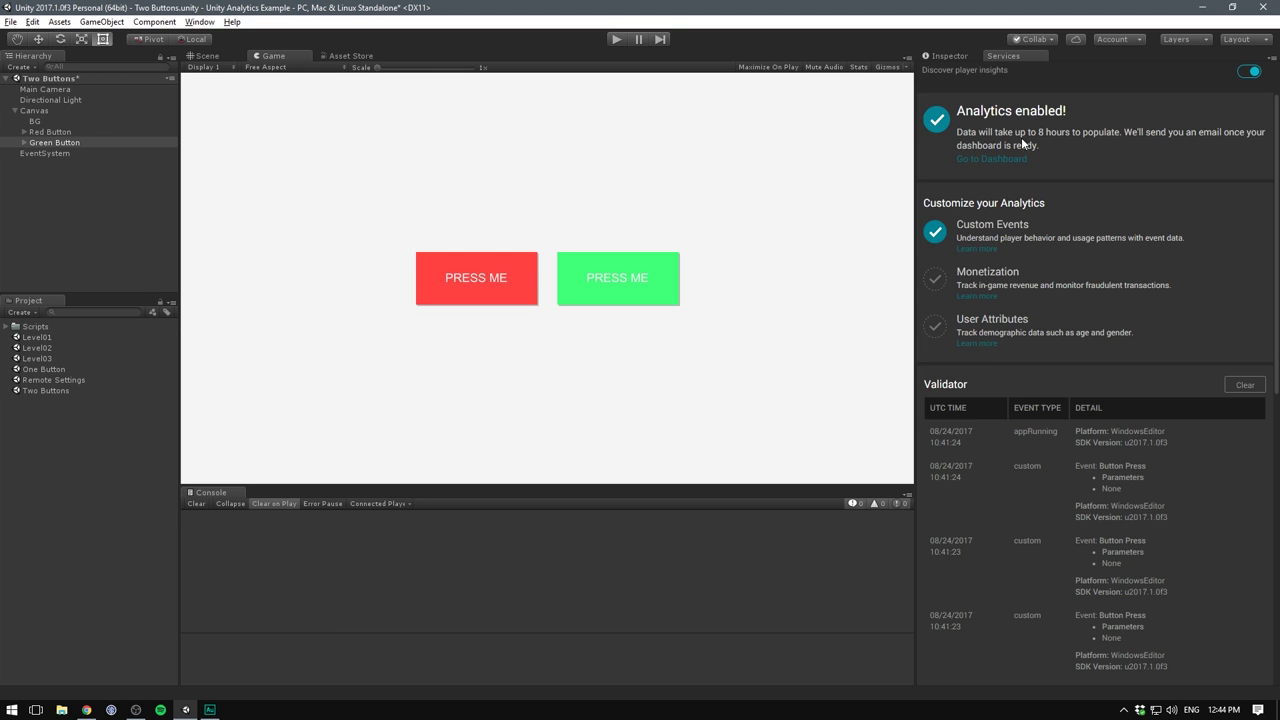
click(1244, 387)
click(617, 39)
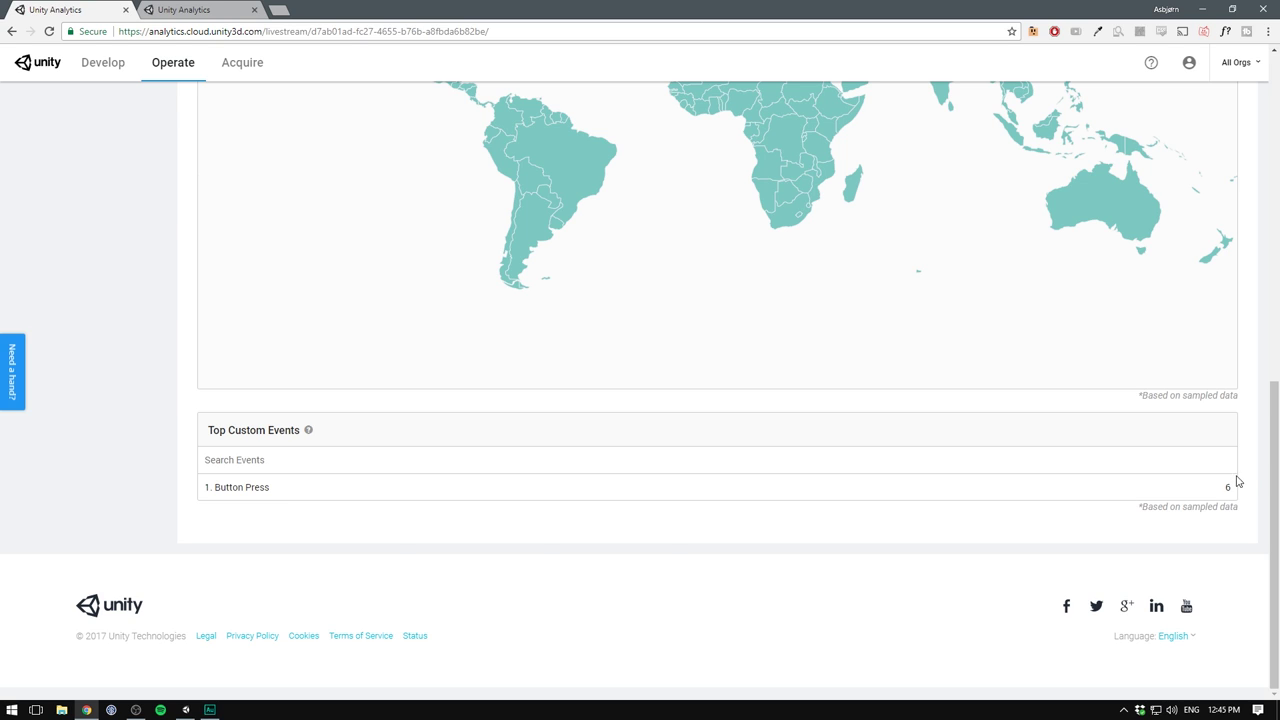
In Data Explorer, add a 'Button Press' custom event row to the chart
scroll(363, 263, up, 10)
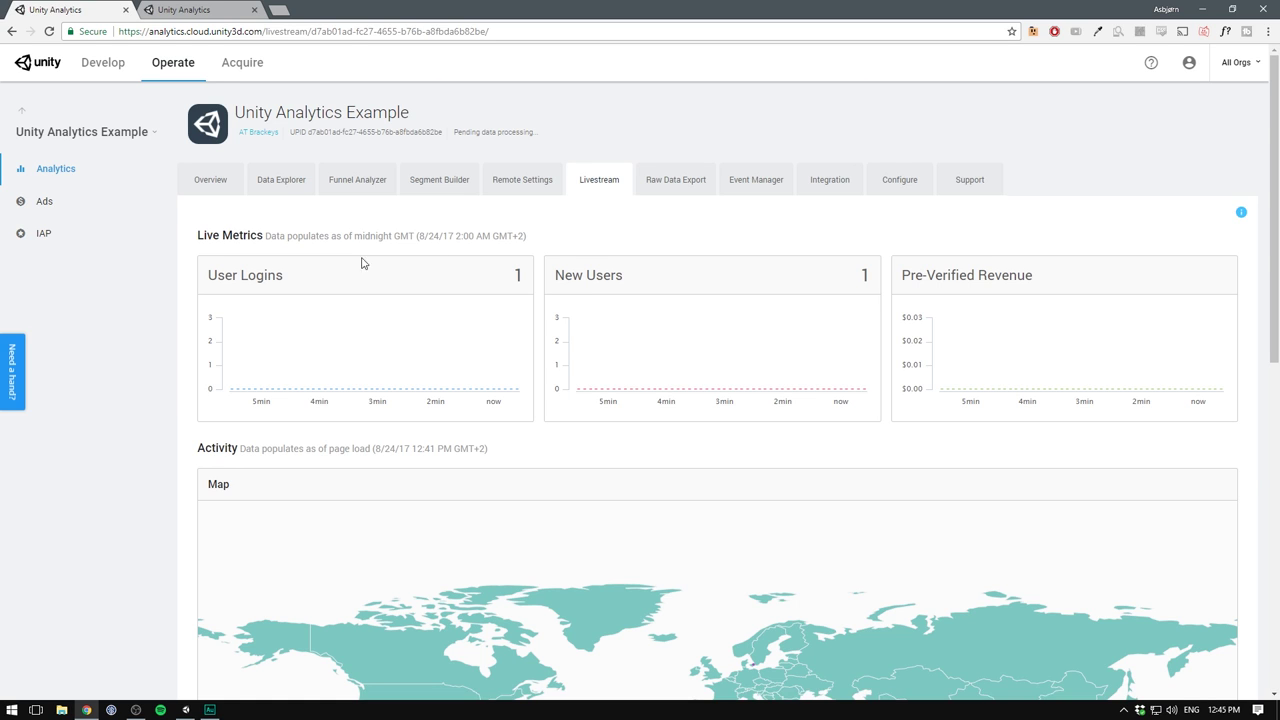
click(281, 180)
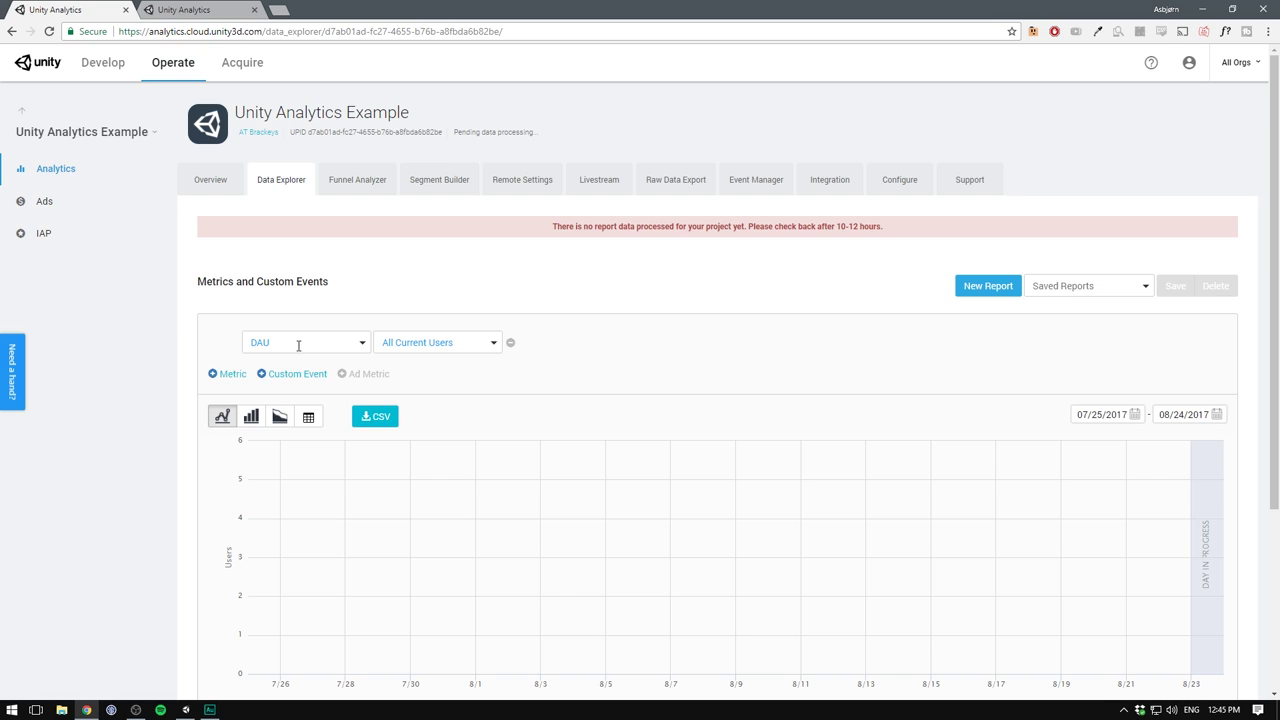
click(290, 373)
click(305, 371)
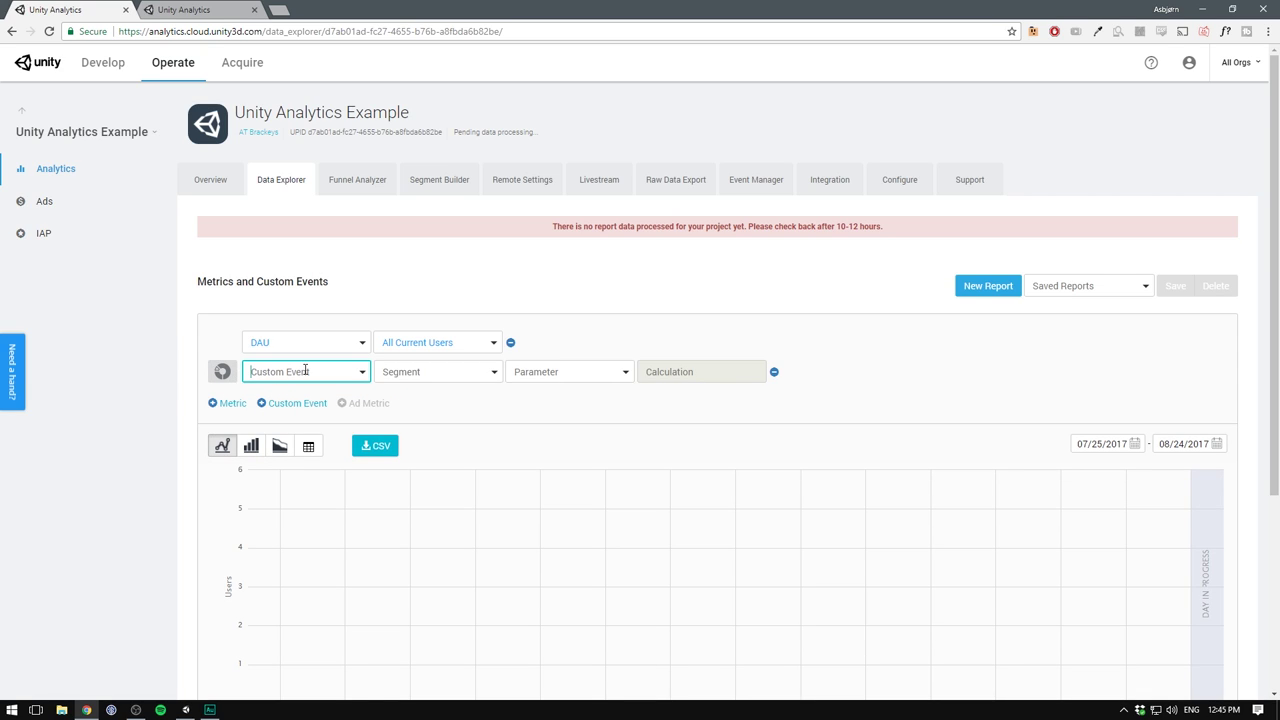
text(Button Press)
key(Tab)
Set the segment to All Current Users and the parameter to 'Color'
click(493, 374)
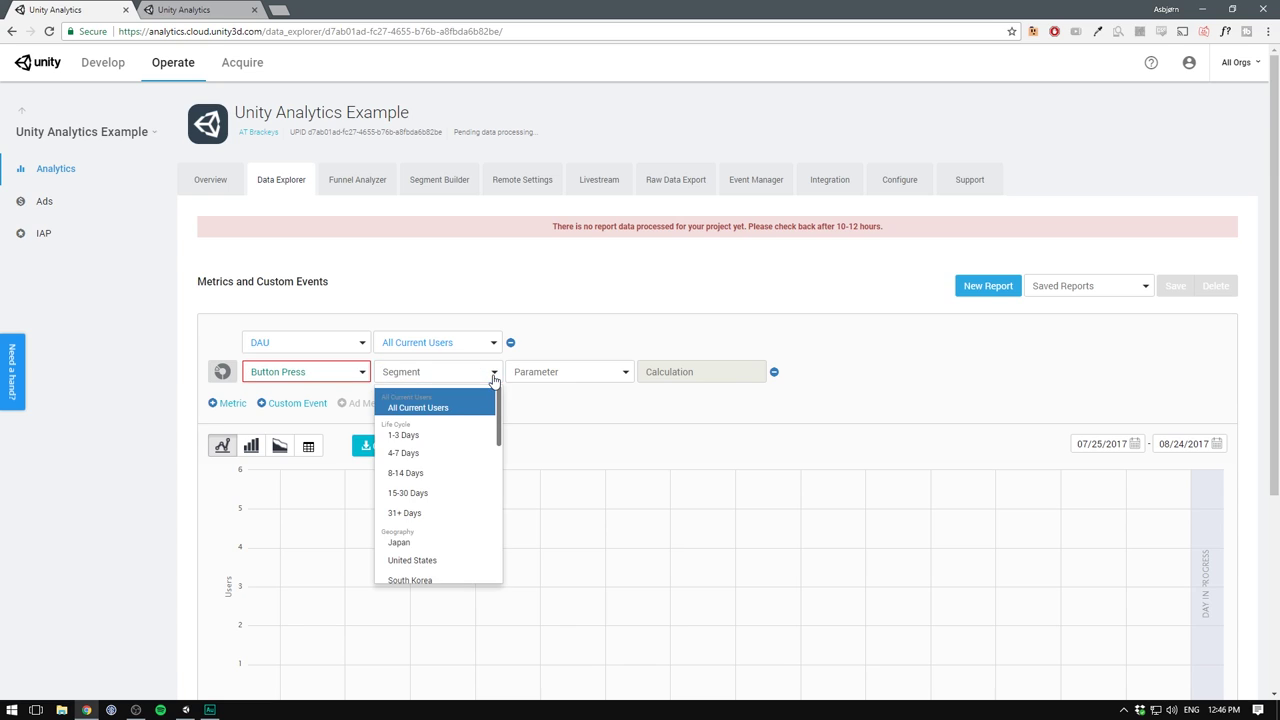
click(420, 410)
key(Tab)
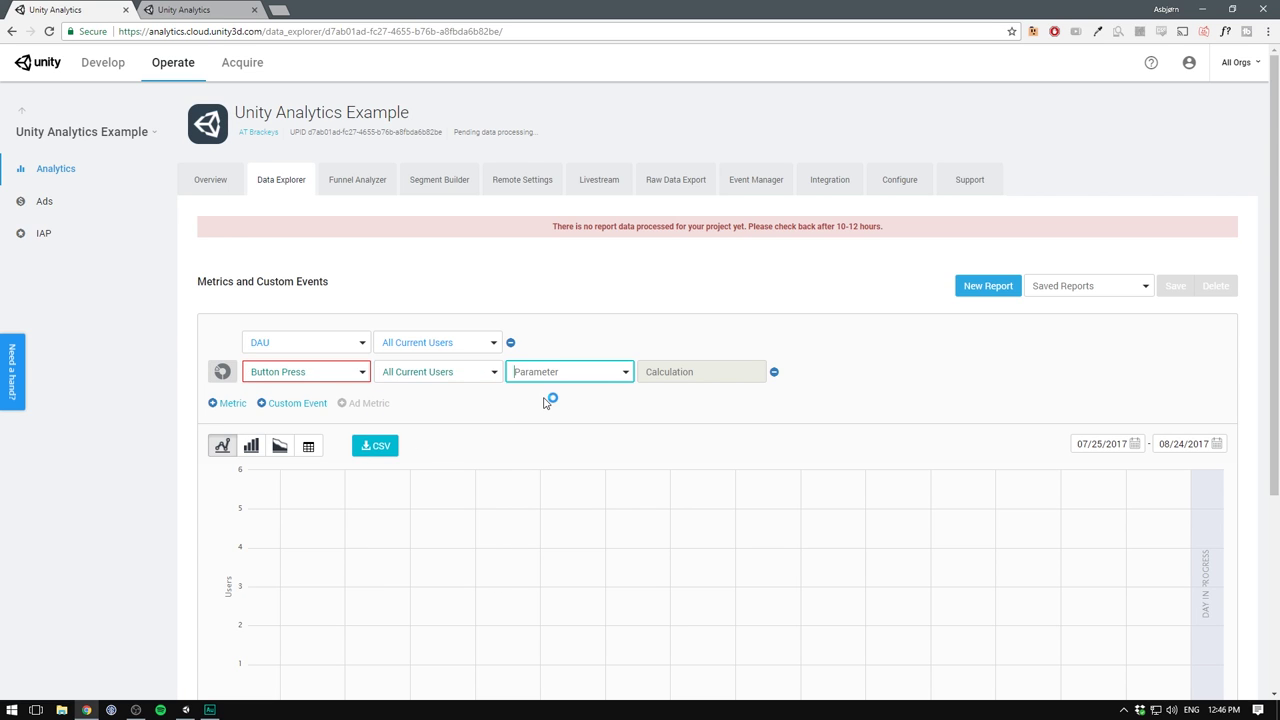
text(Color)
drag(541, 229, 914, 236)
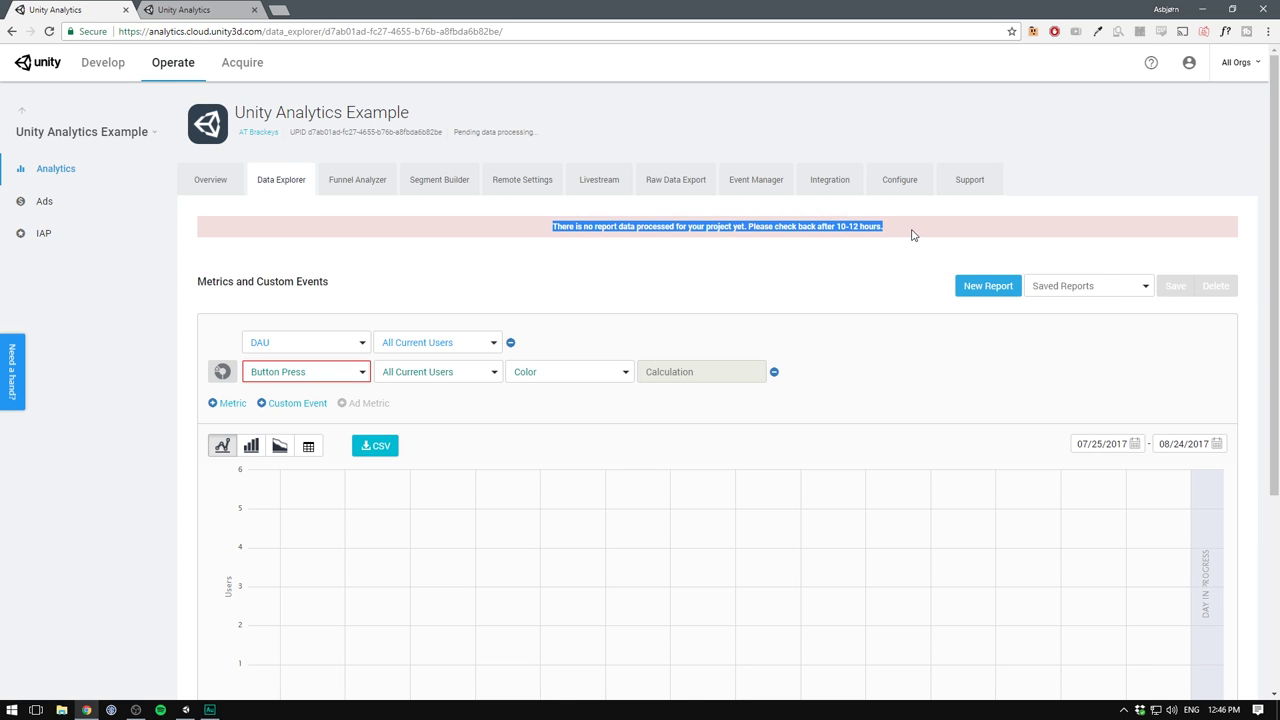
click(751, 263)
Back in Unity, scroll the Validator log and stop Play mode to return to Level01
click(185, 709)
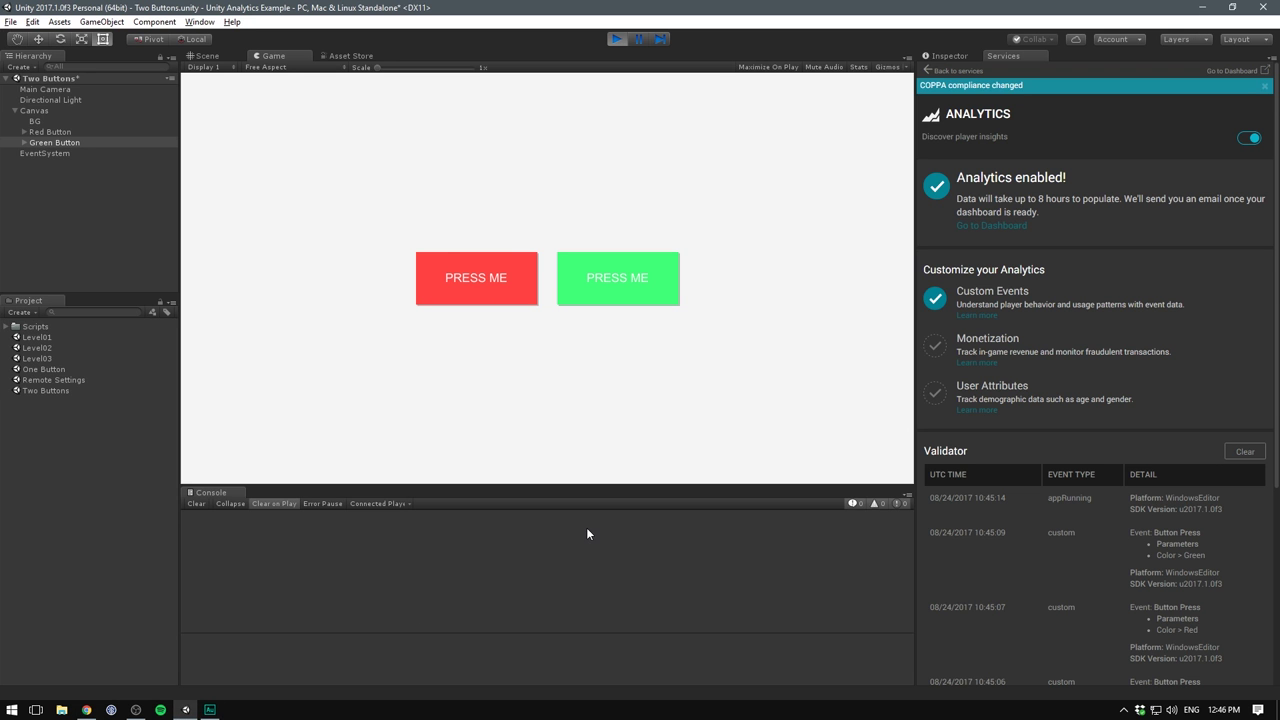
scroll(1016, 511, down, 2)
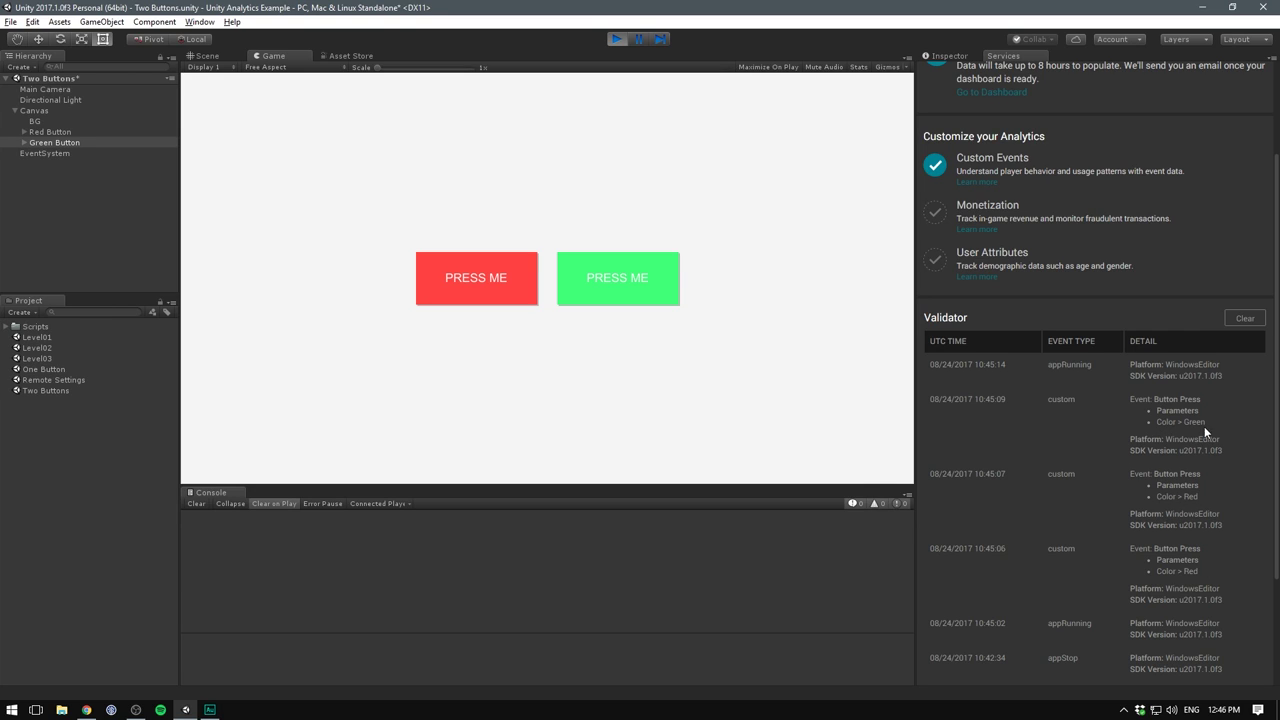
click(617, 39)
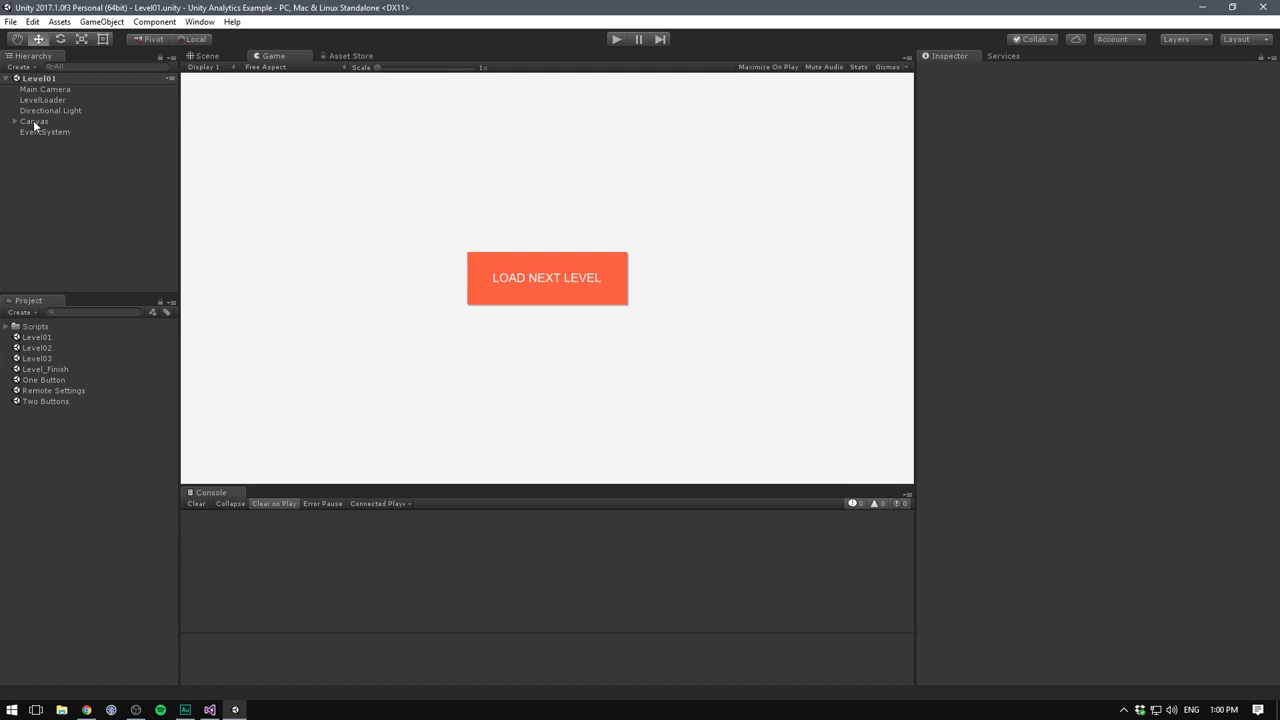
click(15, 121)
click(41, 142)
click(505, 233)
click(70, 341)
click(57, 349)
click(56, 356)
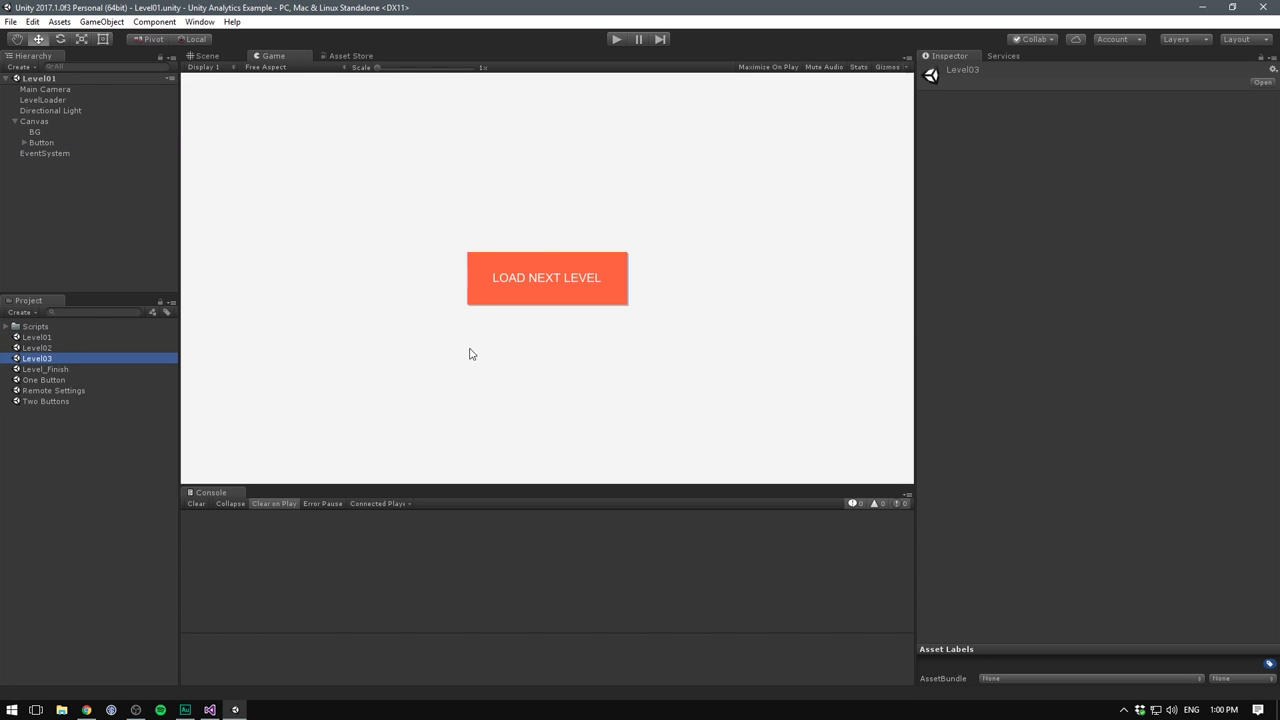
click(58, 369)
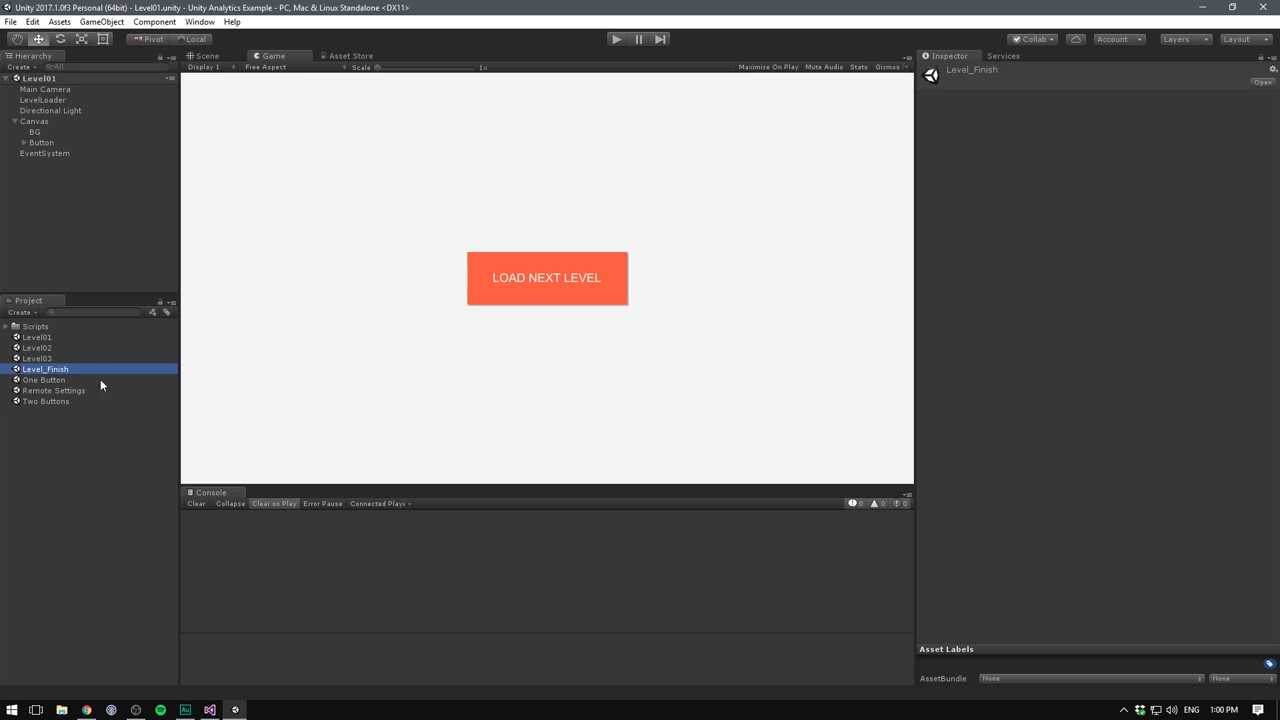
click(44, 143)
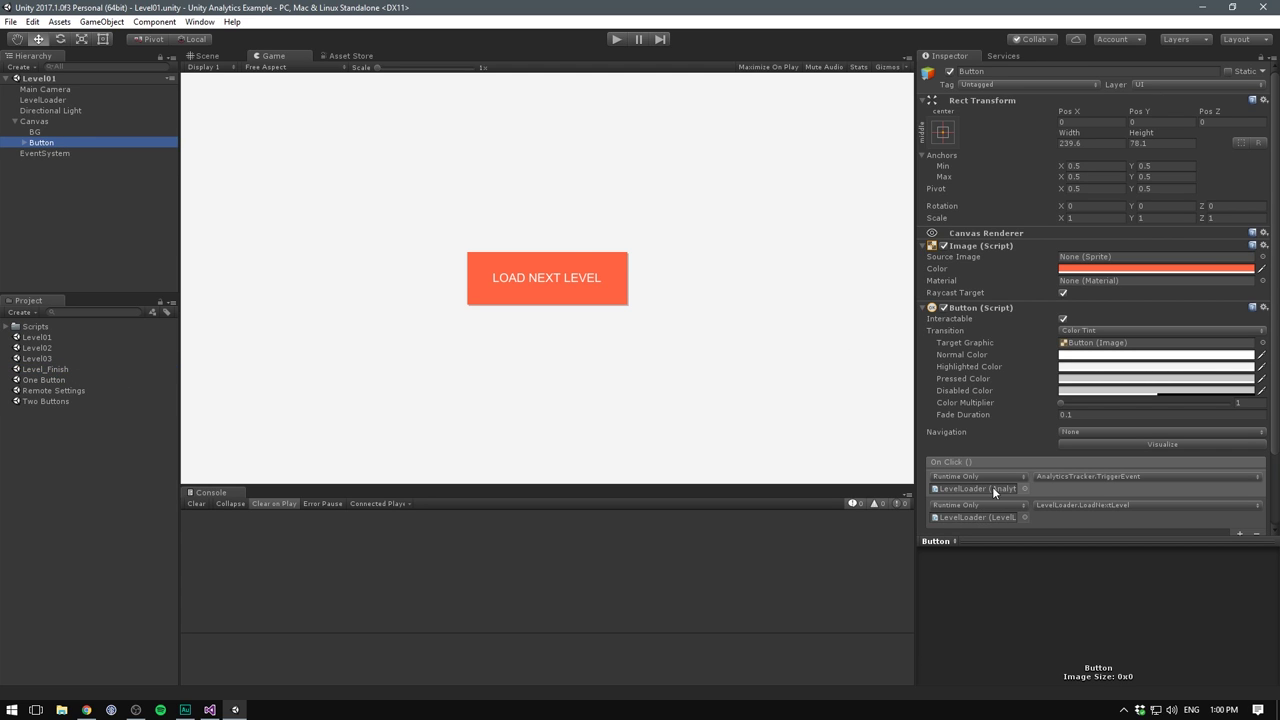
click(56, 99)
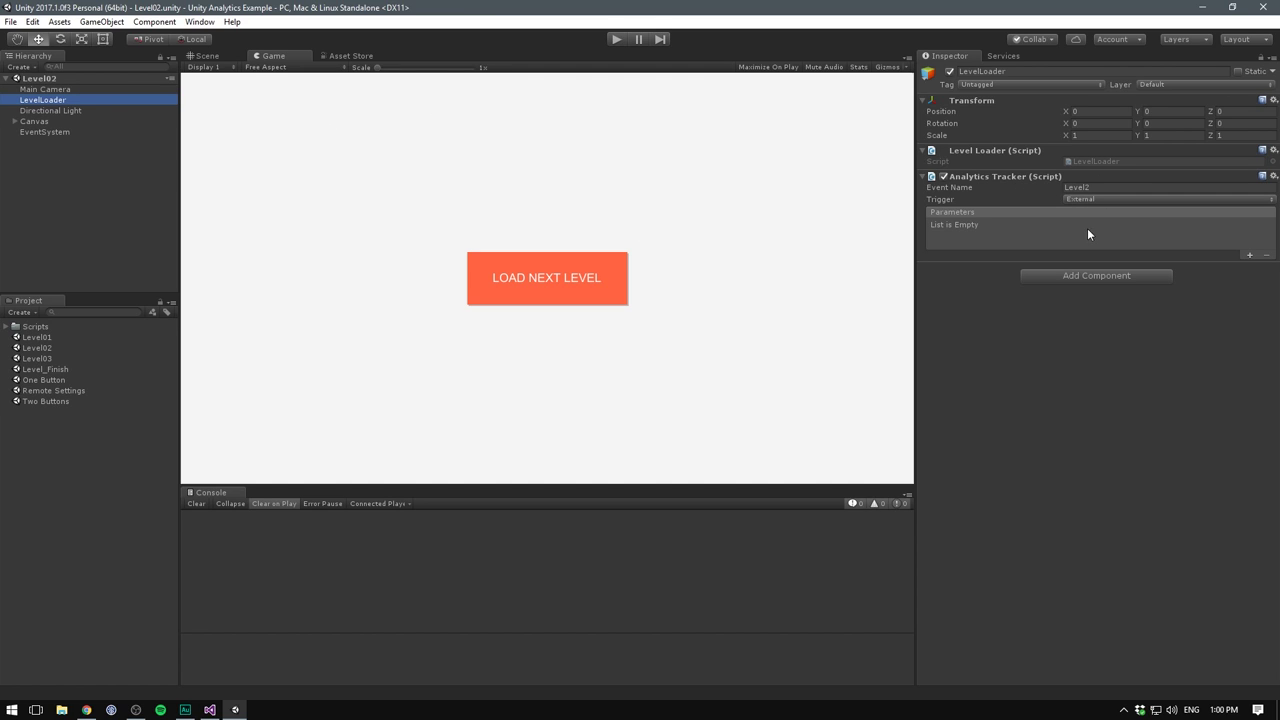
double_click(40, 358)
double_click(1102, 161)
drag(193, 280, 178, 212)
key(alt+Tab)
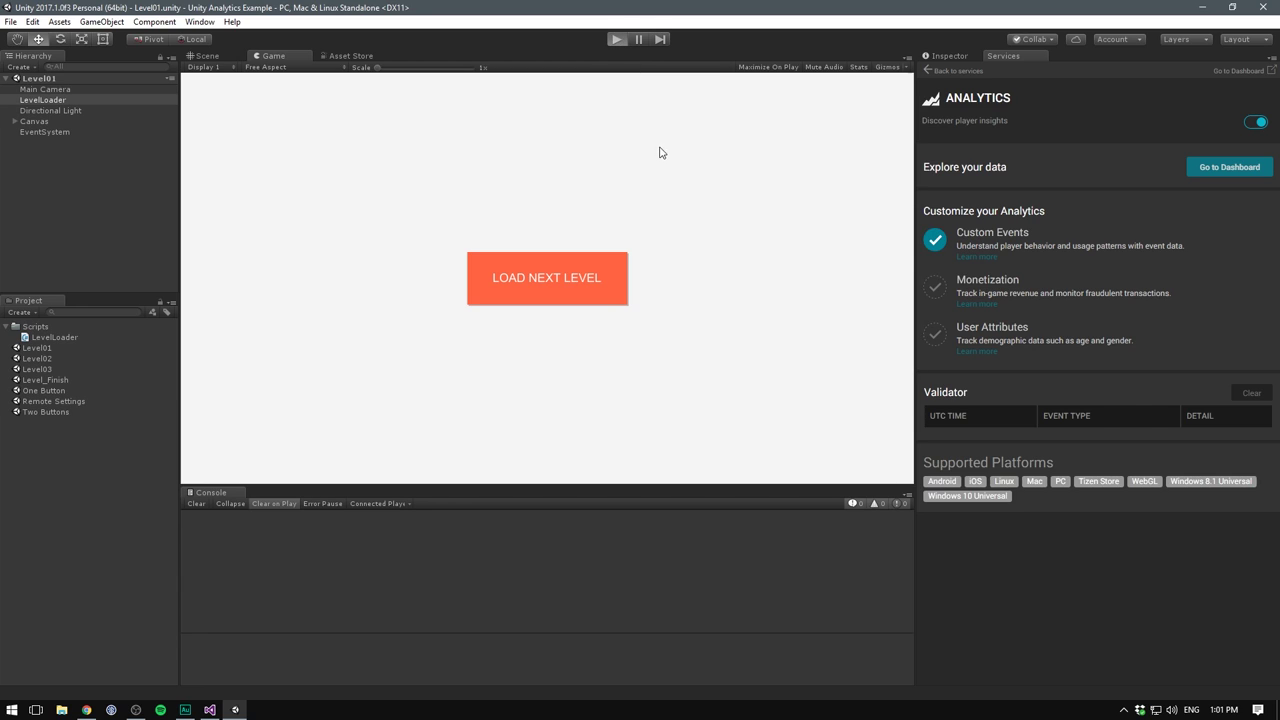
Play through Level02 and Level03 to Level_Finish, check the Validator, then switch to the dashboard
key(ctrl+p)
click(558, 277)
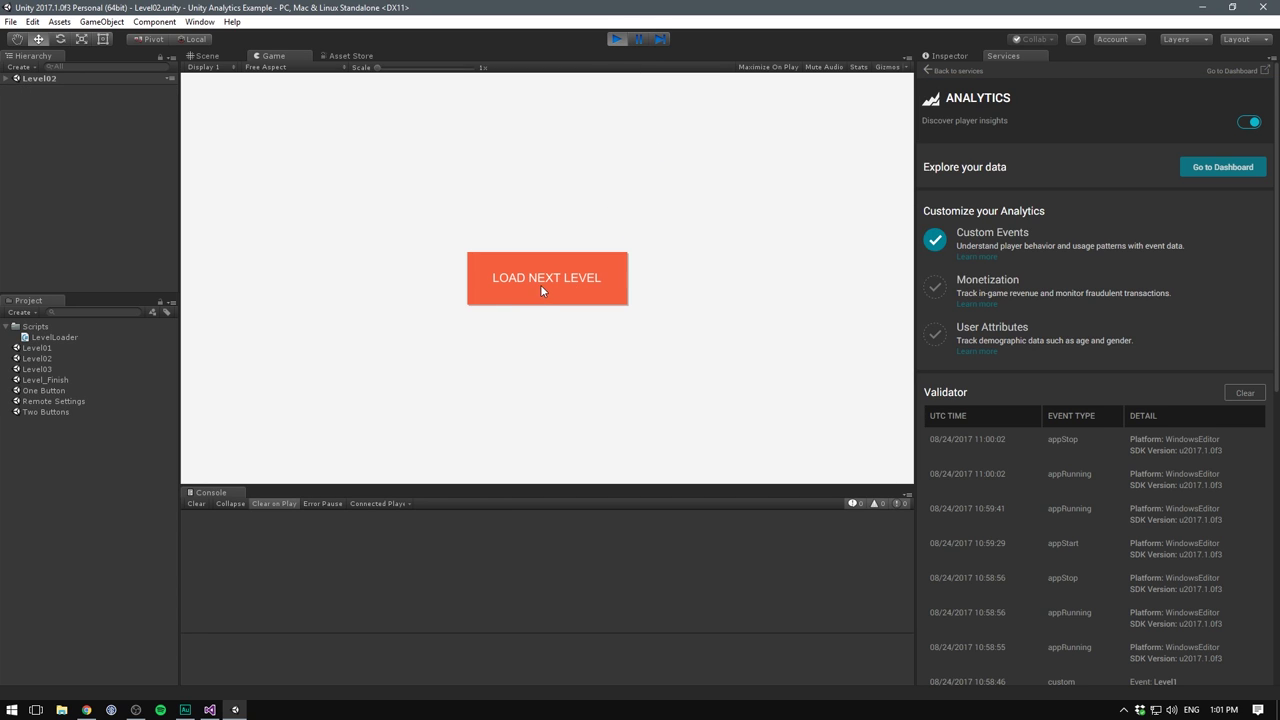
click(540, 284)
click(544, 286)
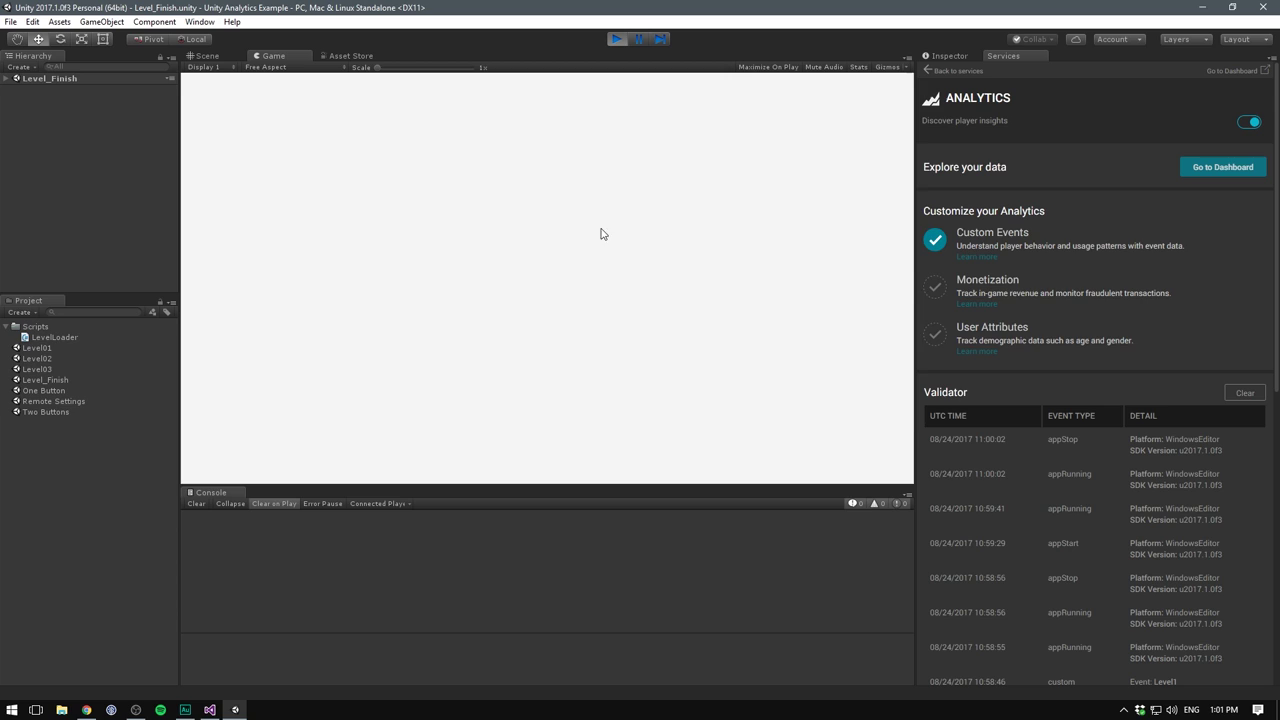
scroll(1158, 534, down, 2)
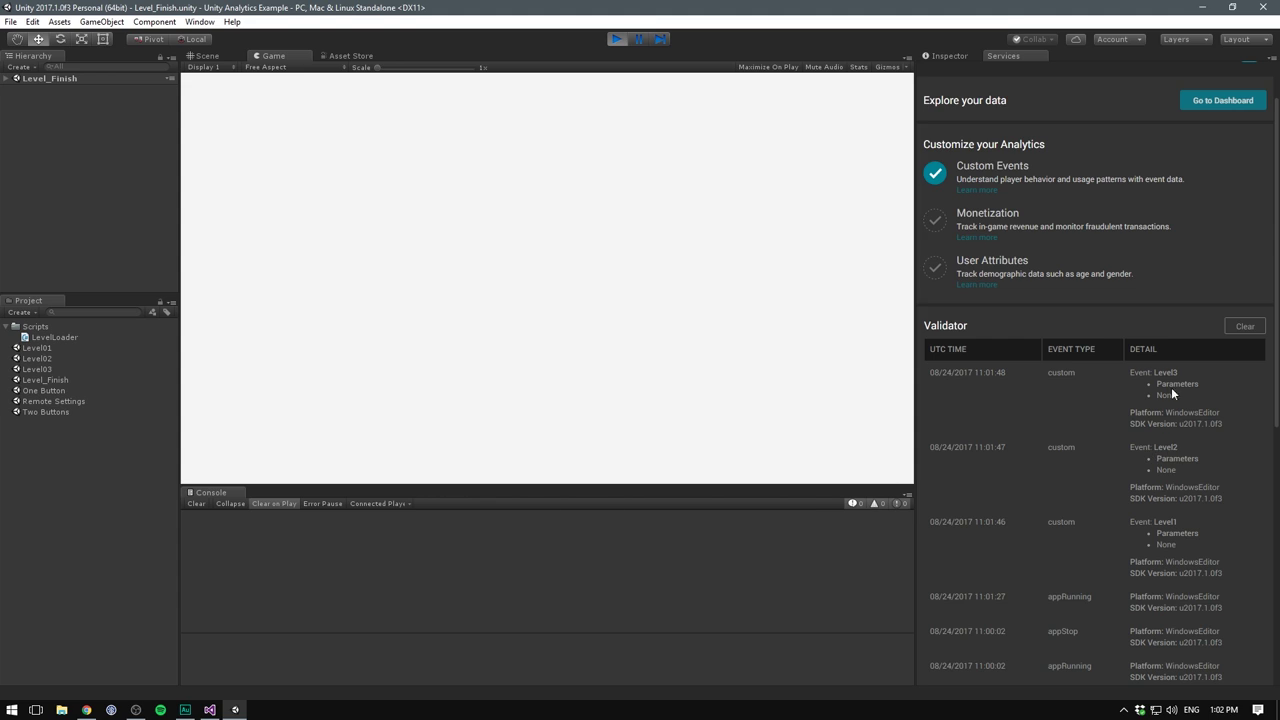
key(alt+Tab)
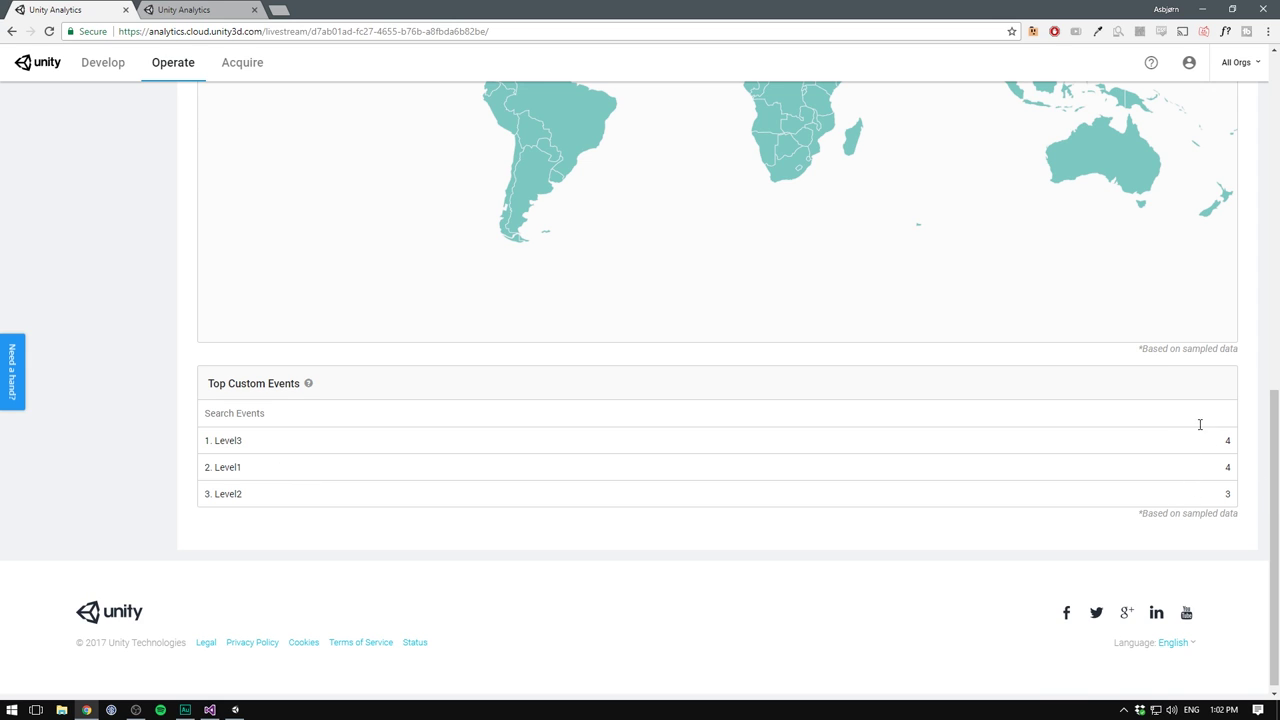
Start a new funnel named 'Level Progression' described 'How many levels does the player complete?'
scroll(155, 540, down, 1)
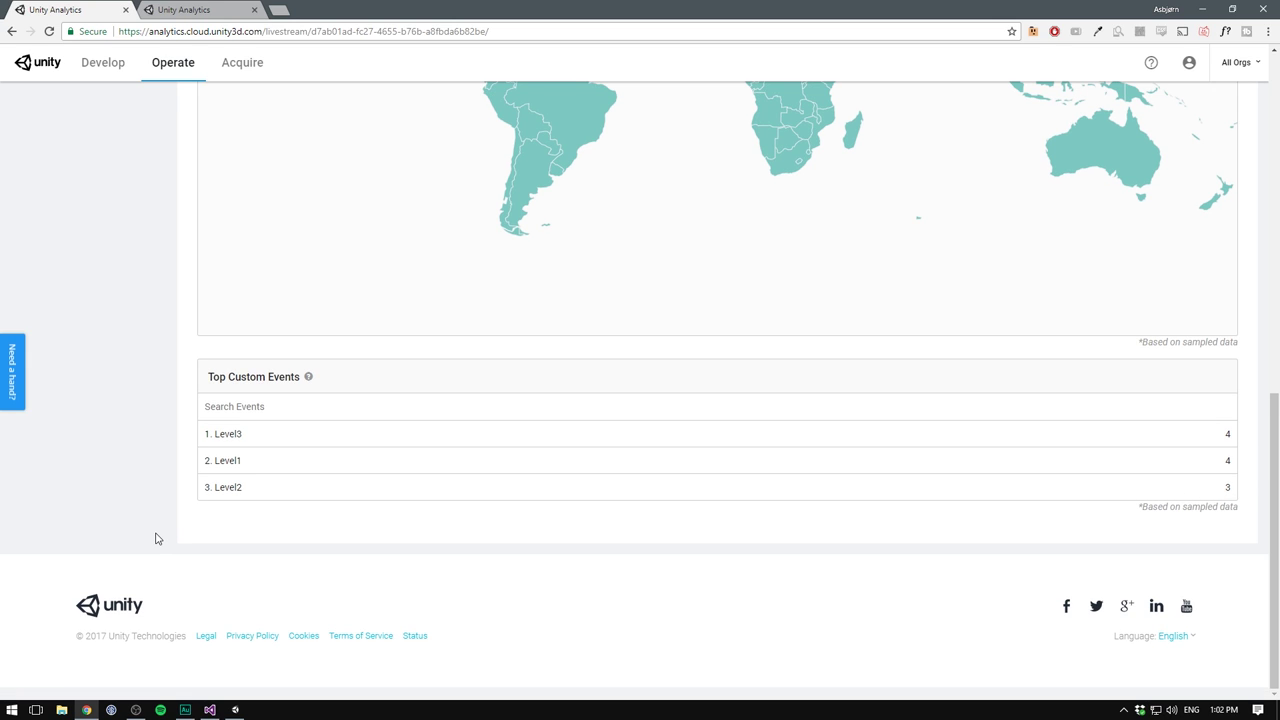
scroll(155, 535, up, 7)
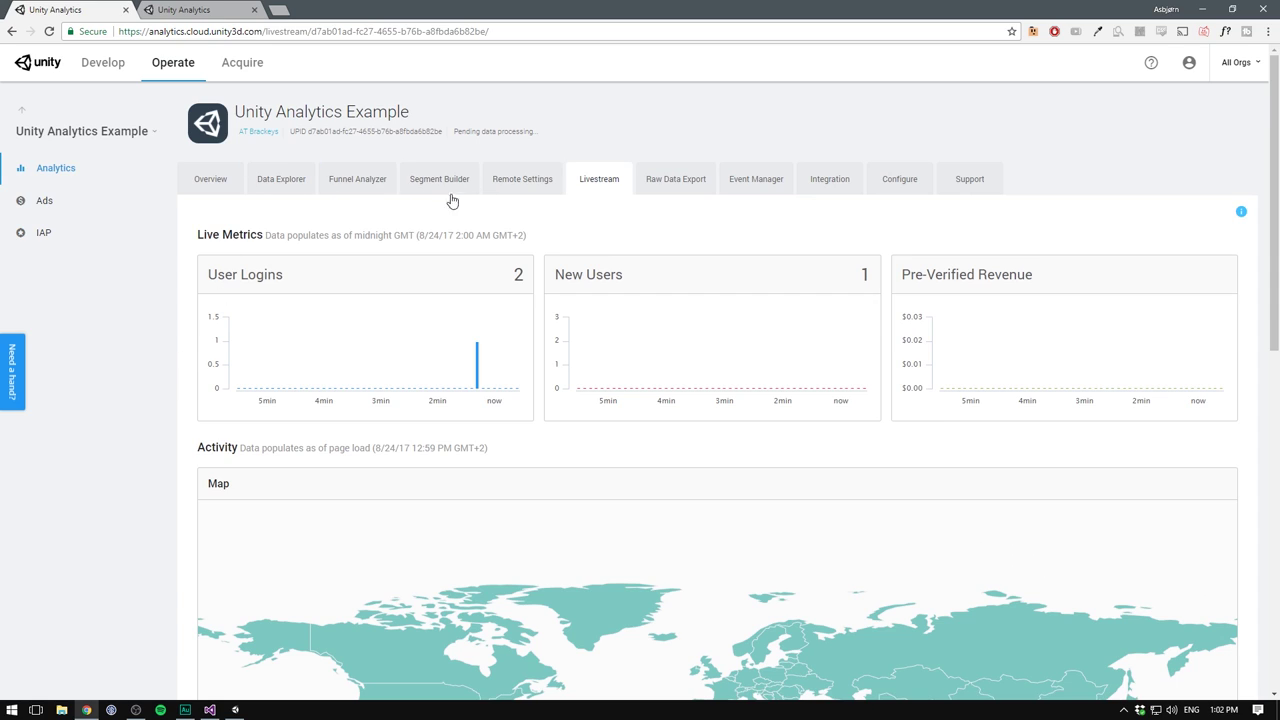
click(352, 183)
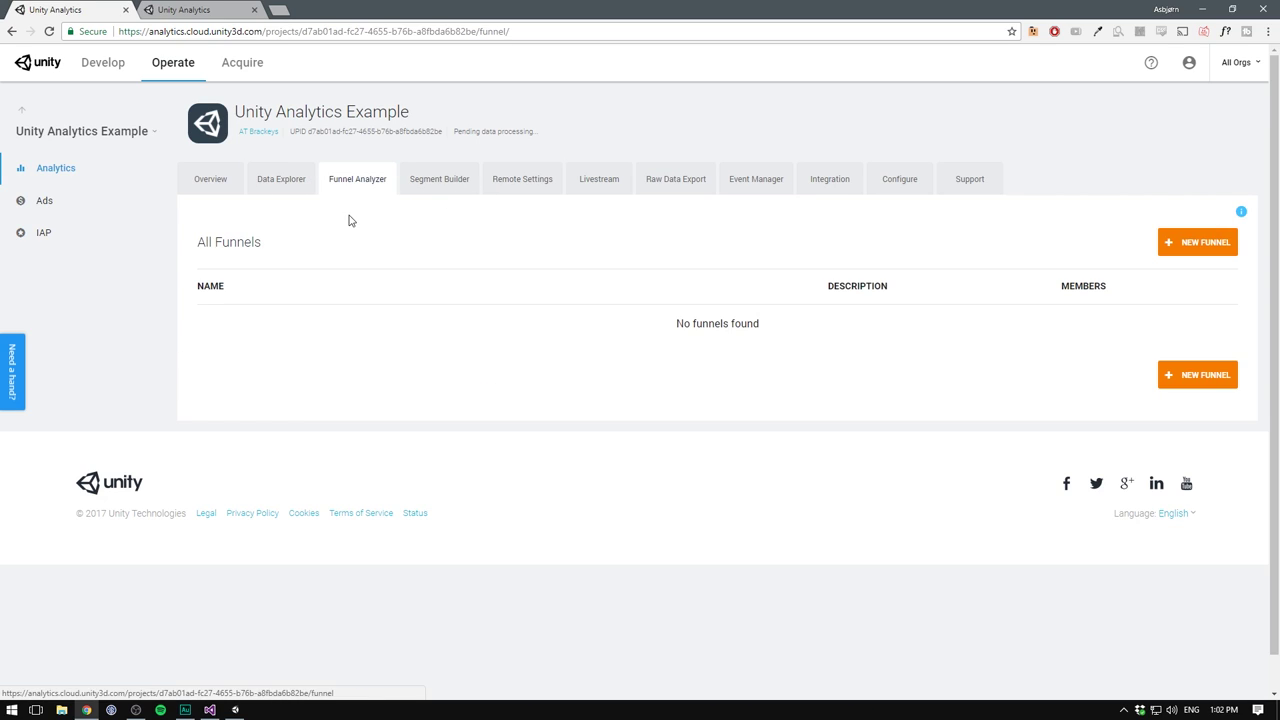
click(1177, 243)
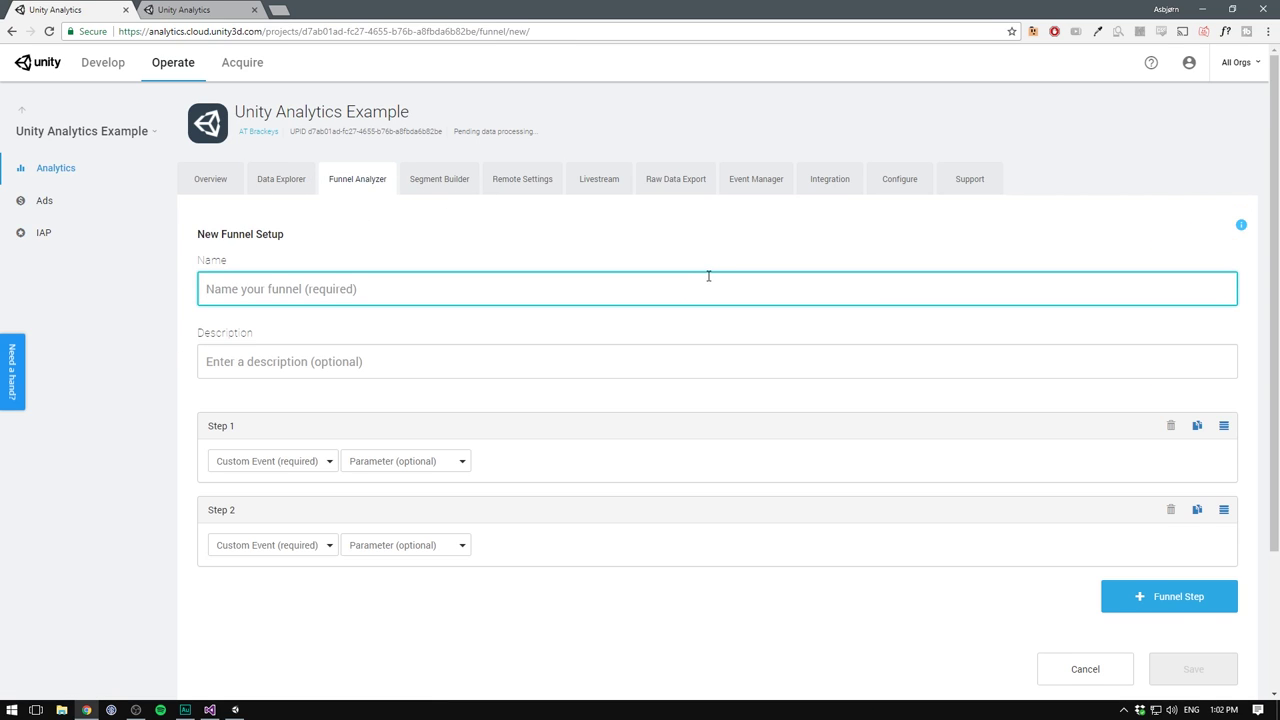
text(Level )
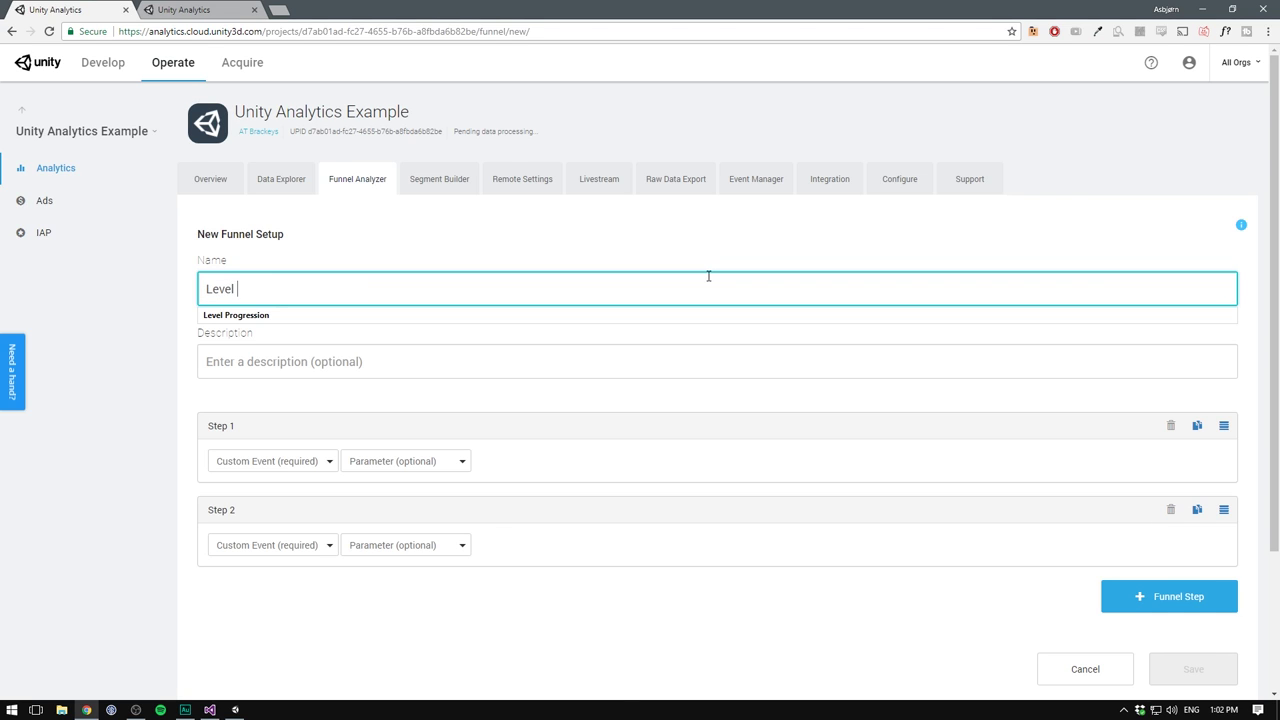
text(Progression)
key(Tab)
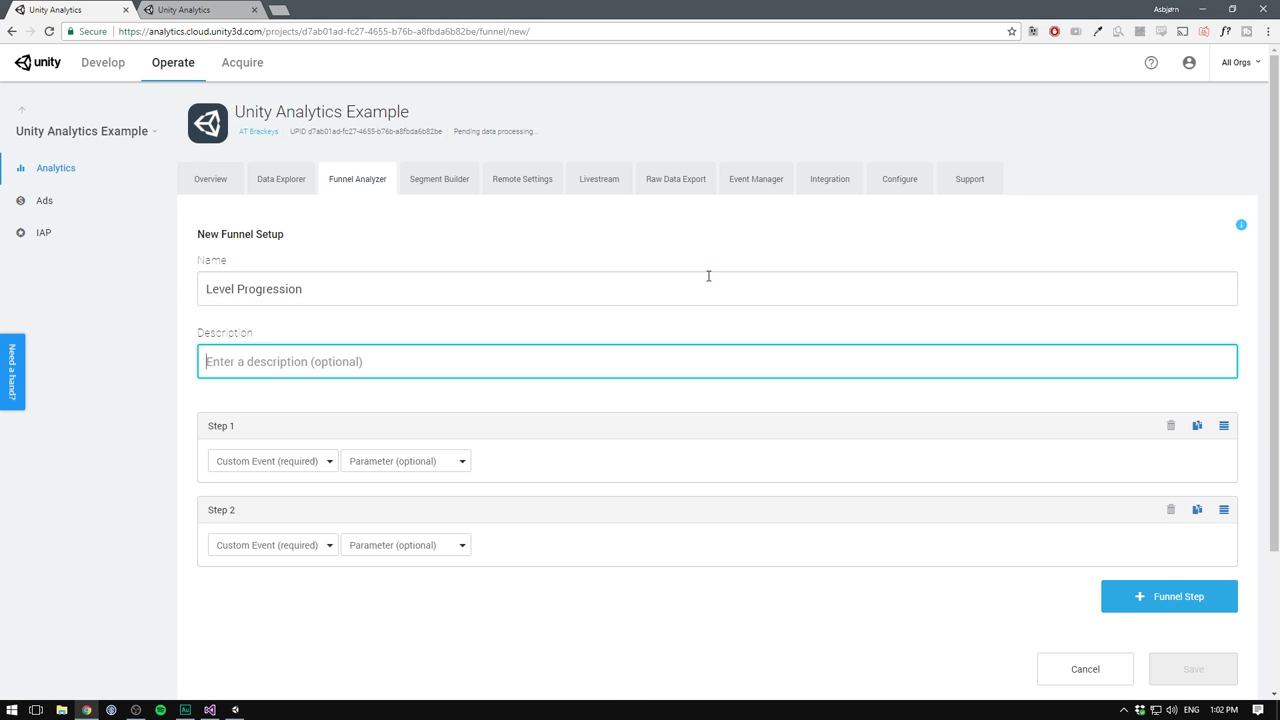
text(How many)
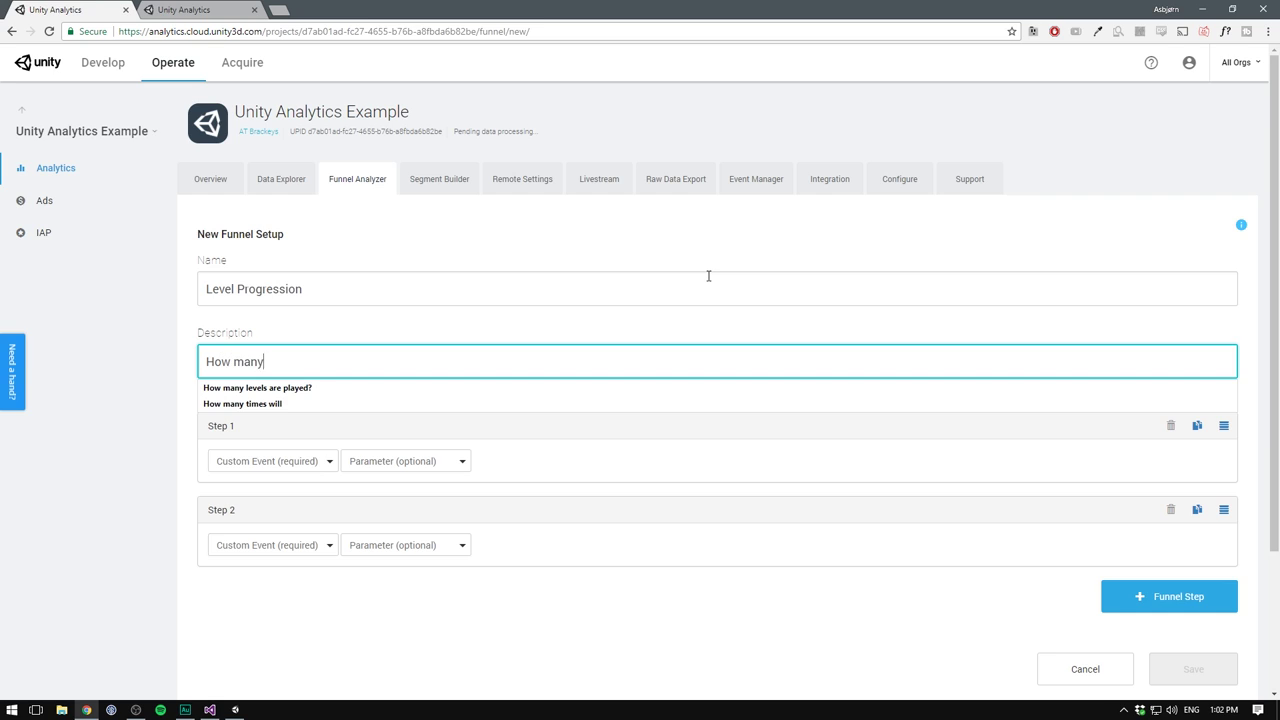
text( levels does the p)
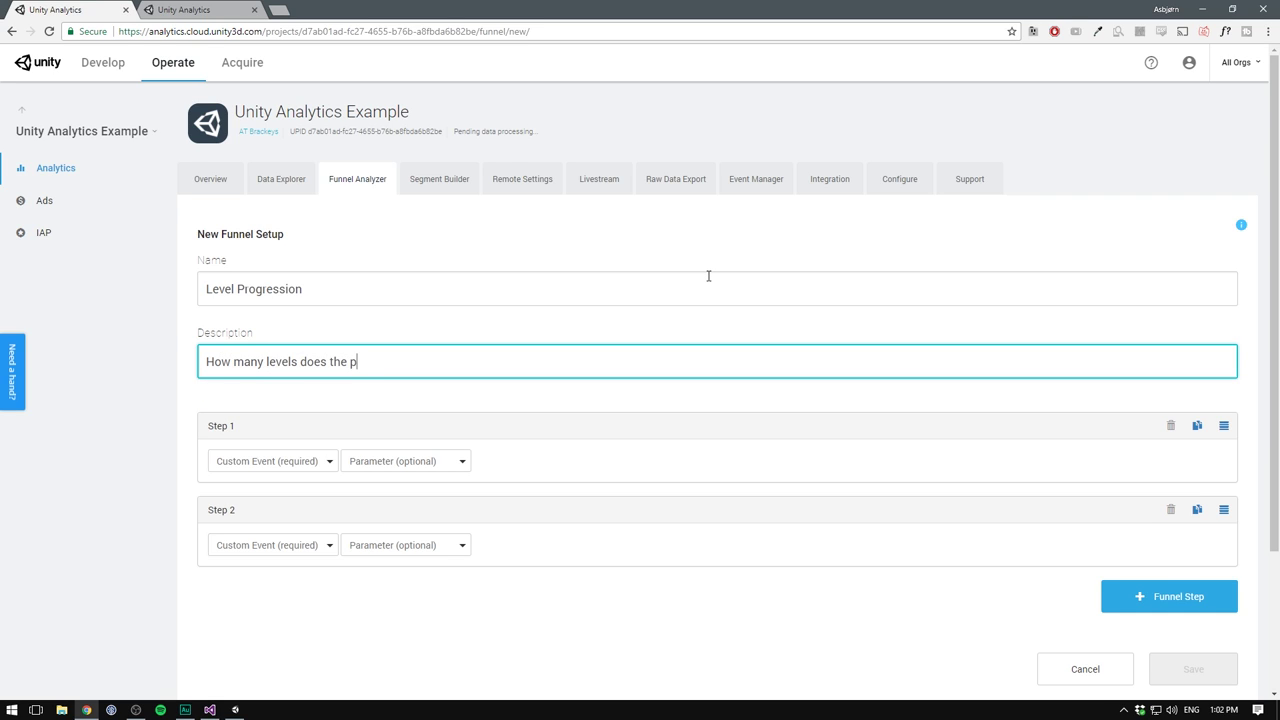
text(layer complete?)
key(Tab)
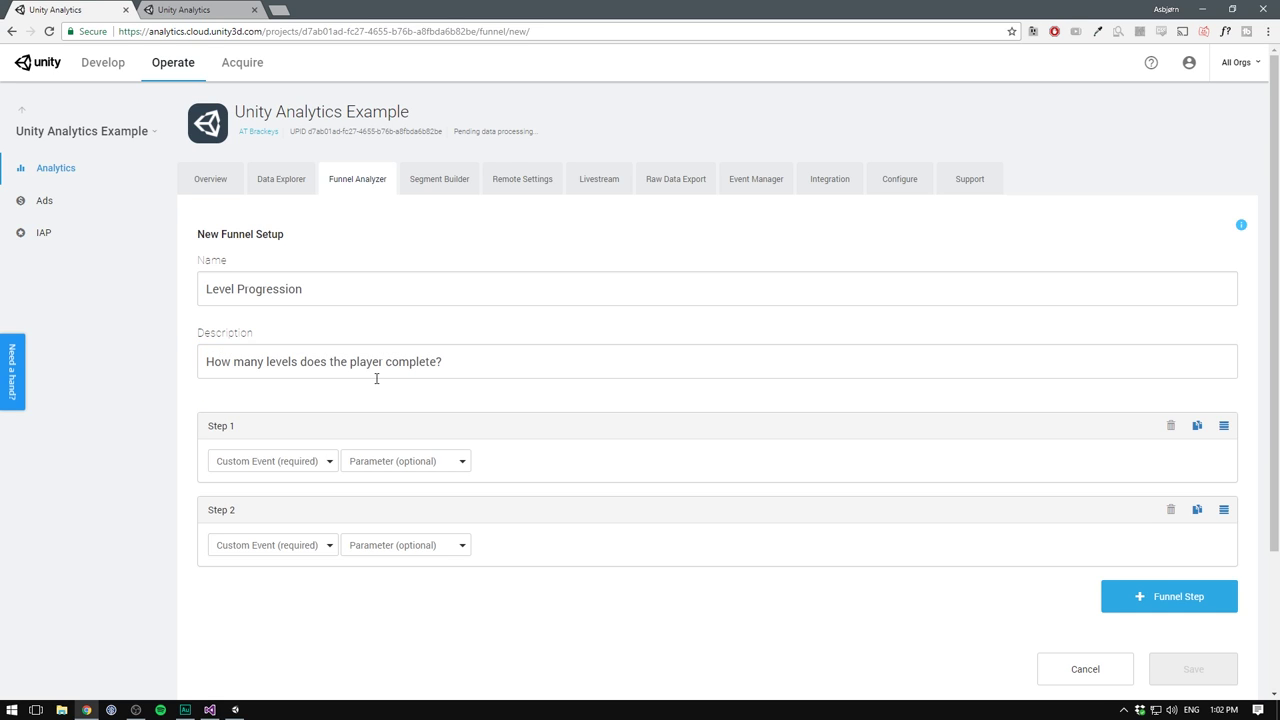
Set the funnel steps to Level1, Level2 and Level3, then save it
click(302, 456)
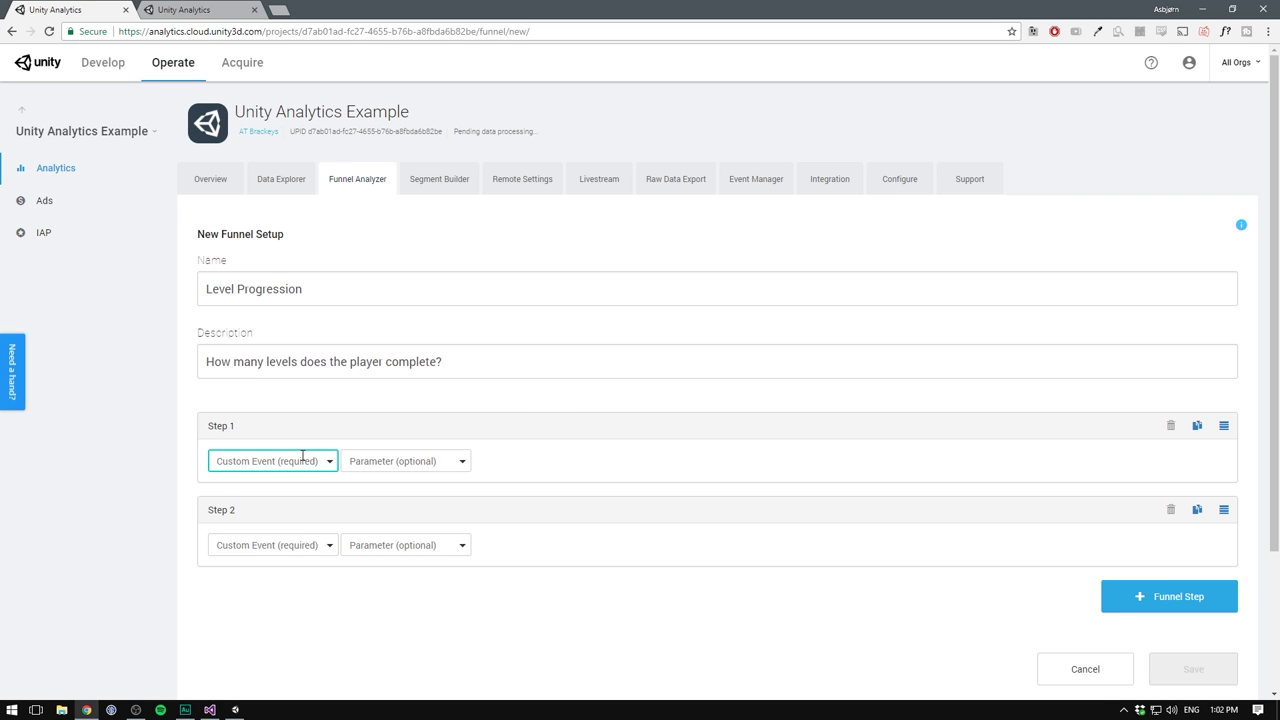
text(Level1)
click(289, 545)
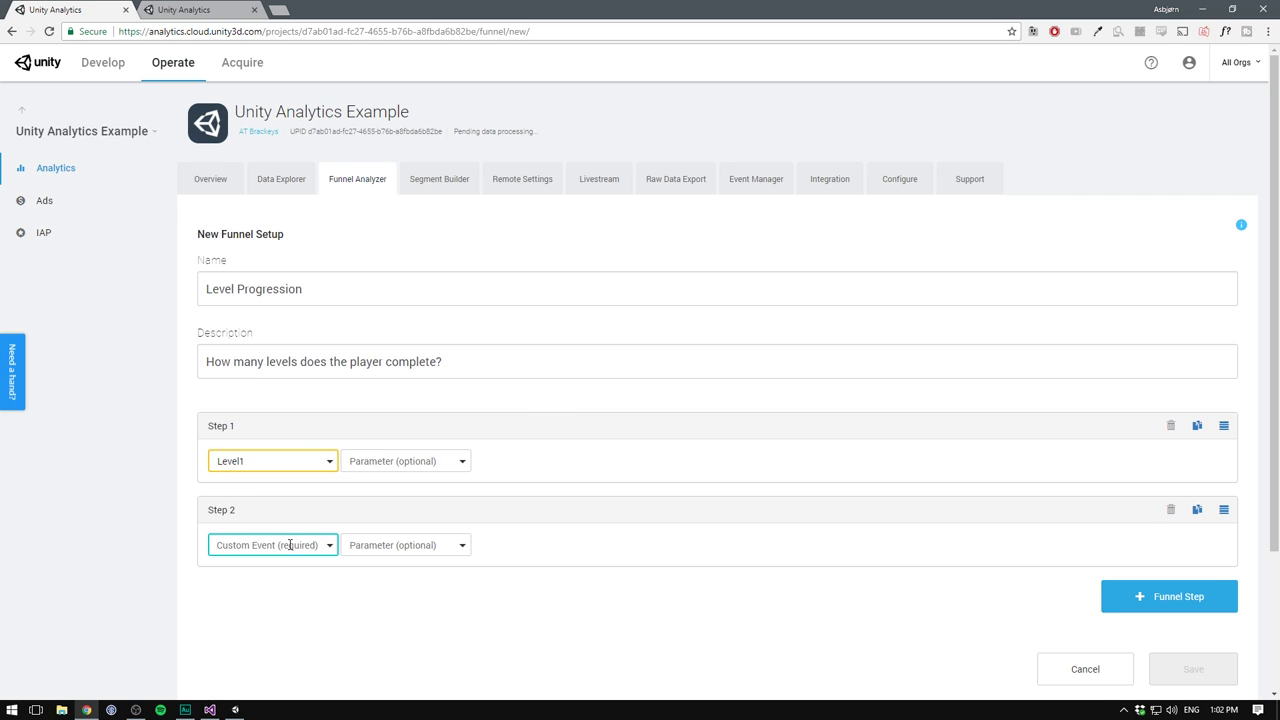
text(Level2)
click(1170, 600)
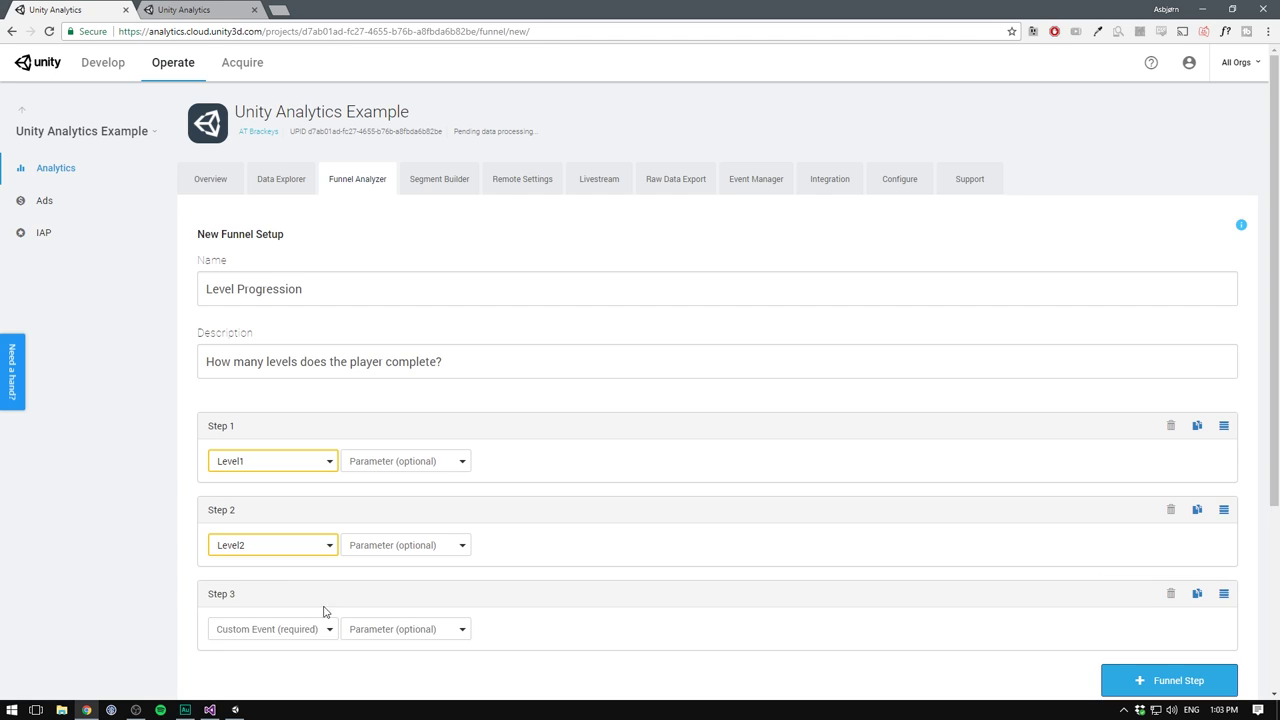
click(273, 629)
text(Lev)
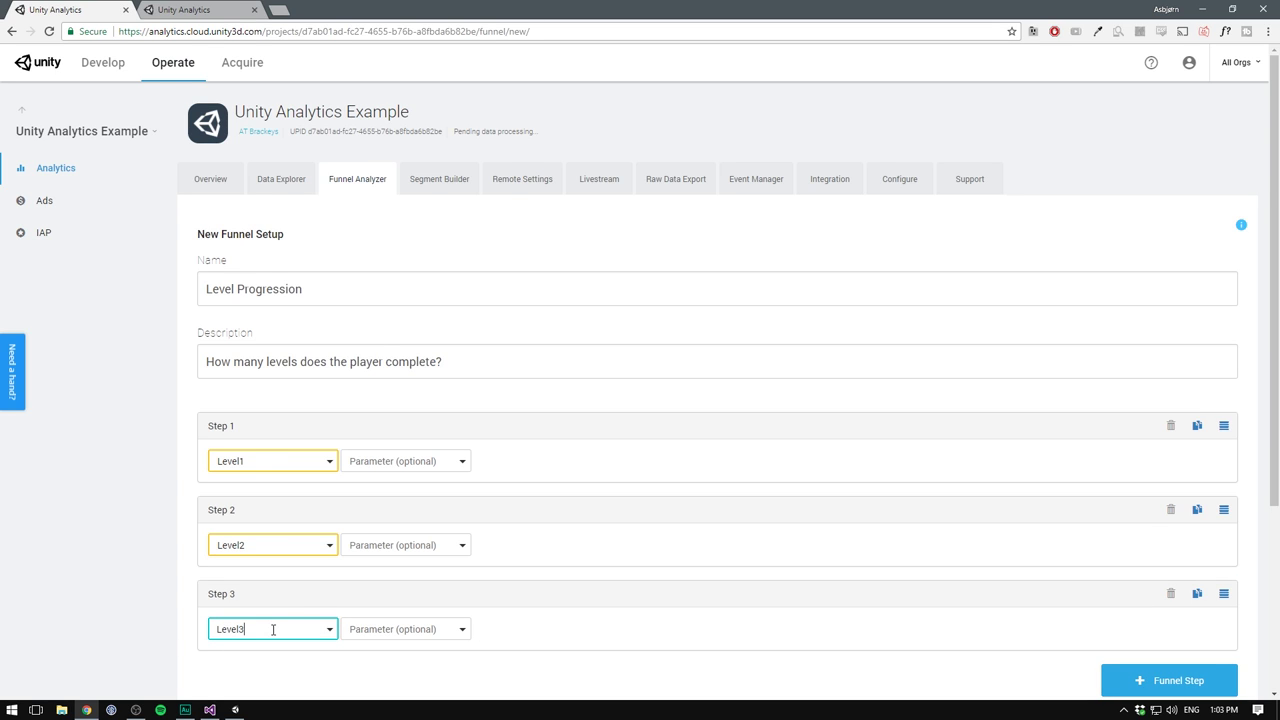
text(el3)
scroll(1194, 563, down, 2)
click(1192, 556)
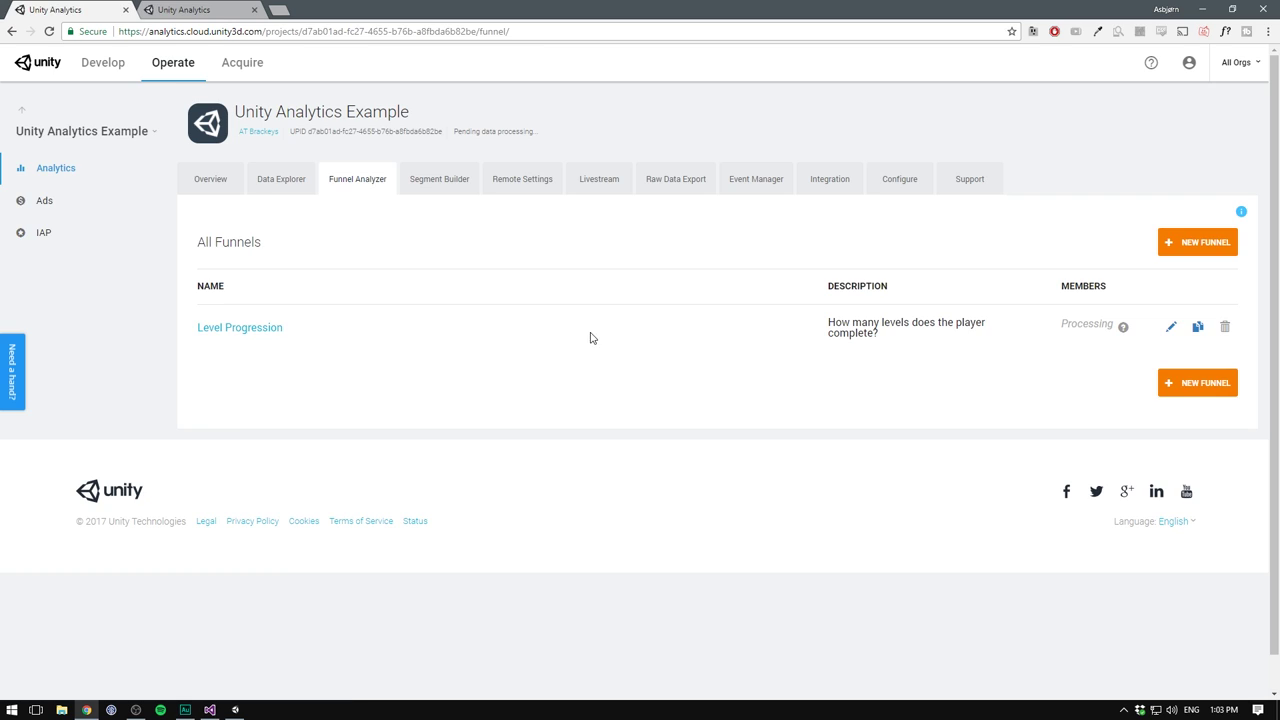
Open the Demo Funnel results in the Raging Bots demo app's Funnel Analyzer
key(ctrl+Tab)
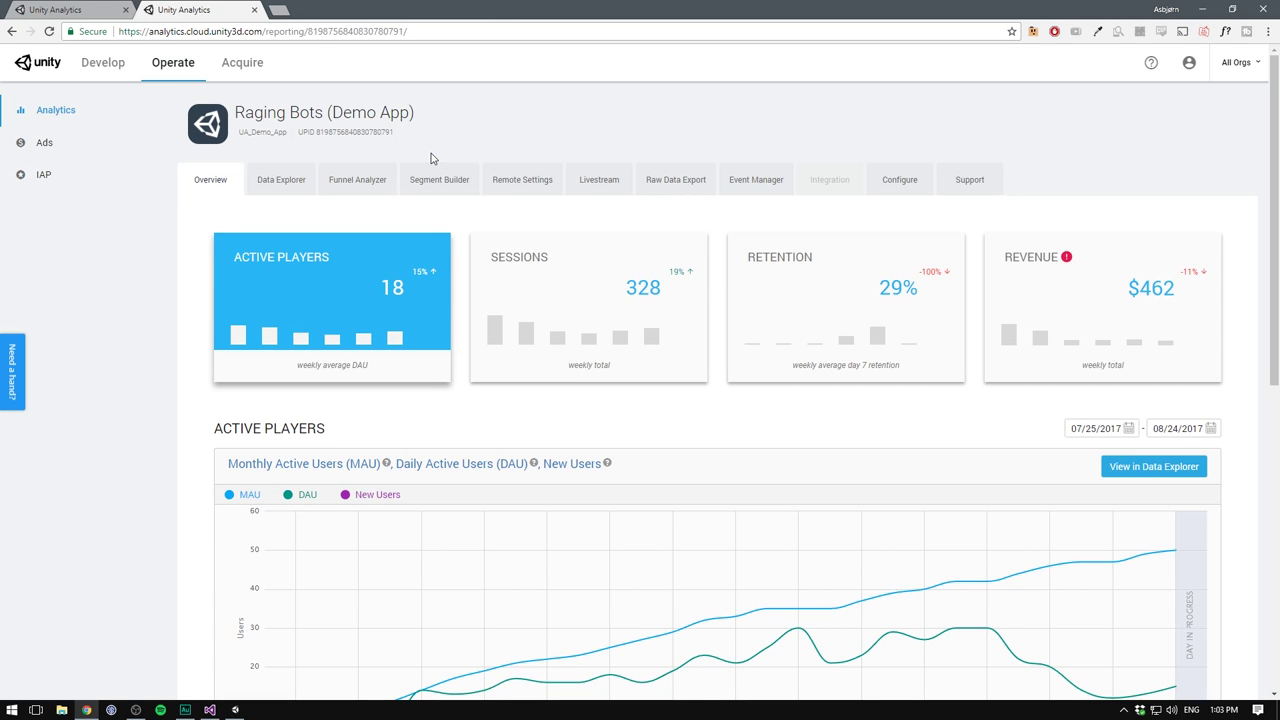
click(368, 178)
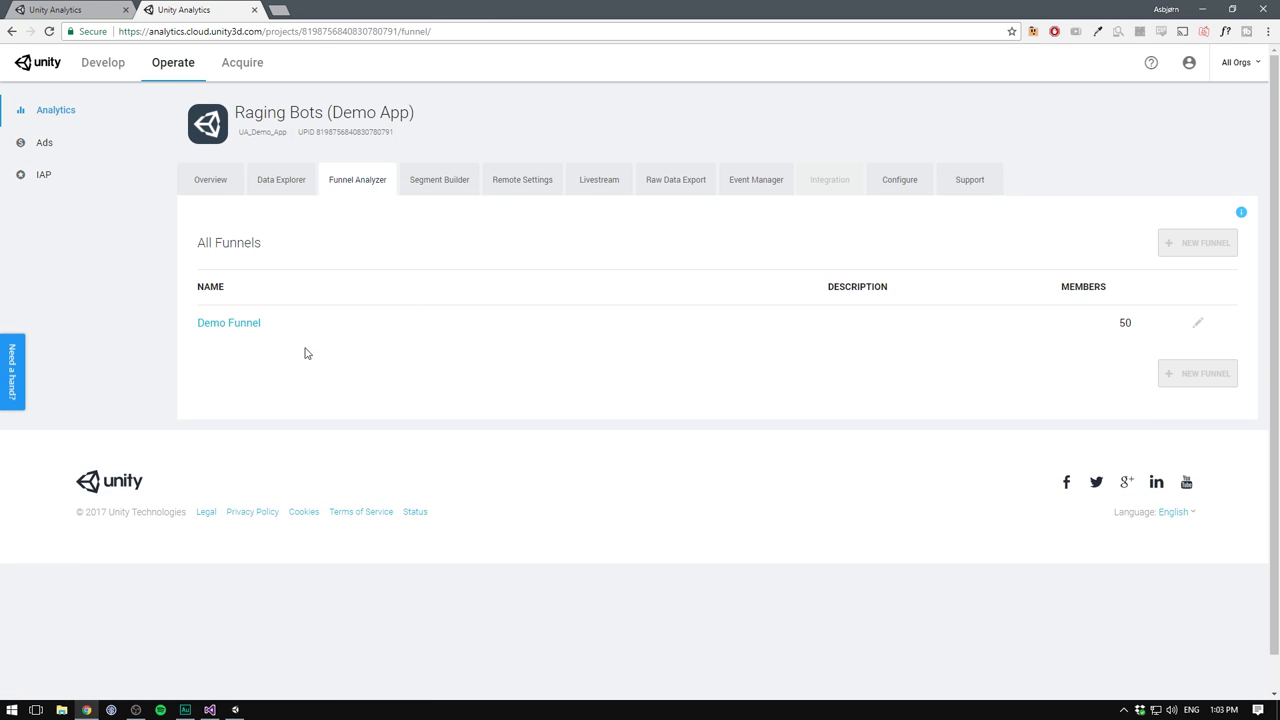
click(220, 327)
scroll(158, 363, down, 1)
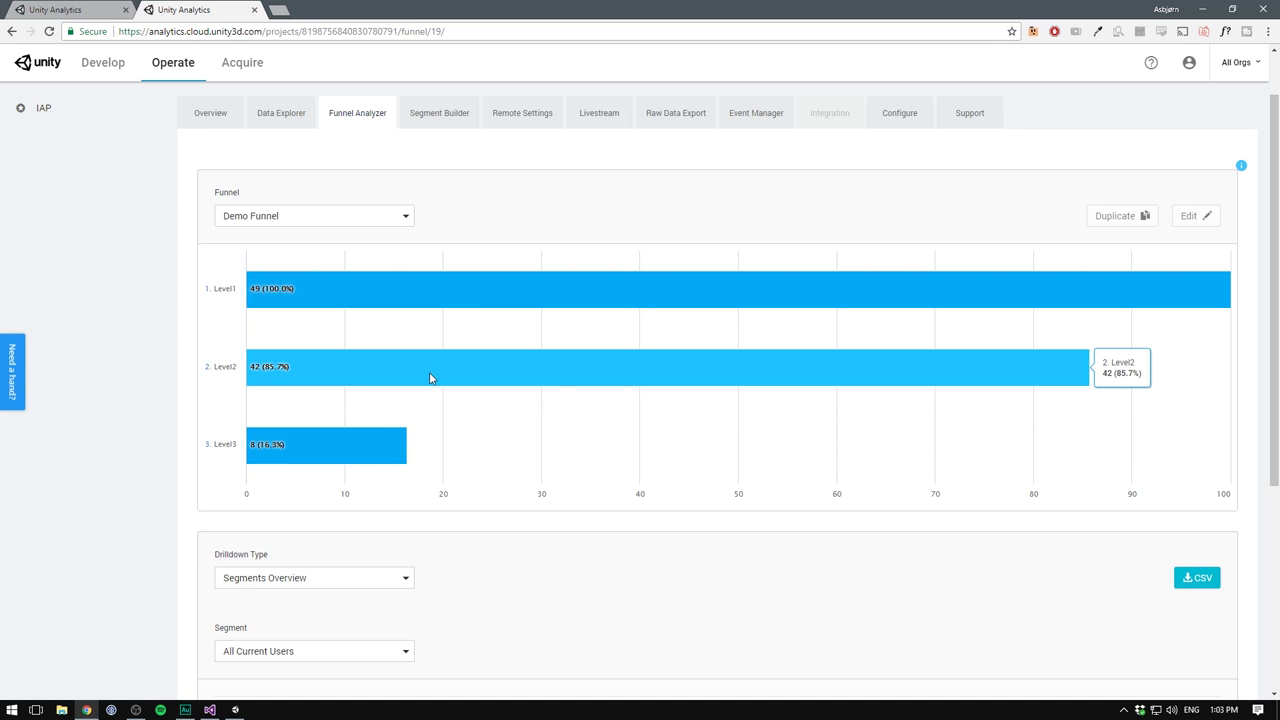
Segment the Demo Funnel by Platform to compare iOS and Android users, then return to the example project
mouse_move(367, 458)
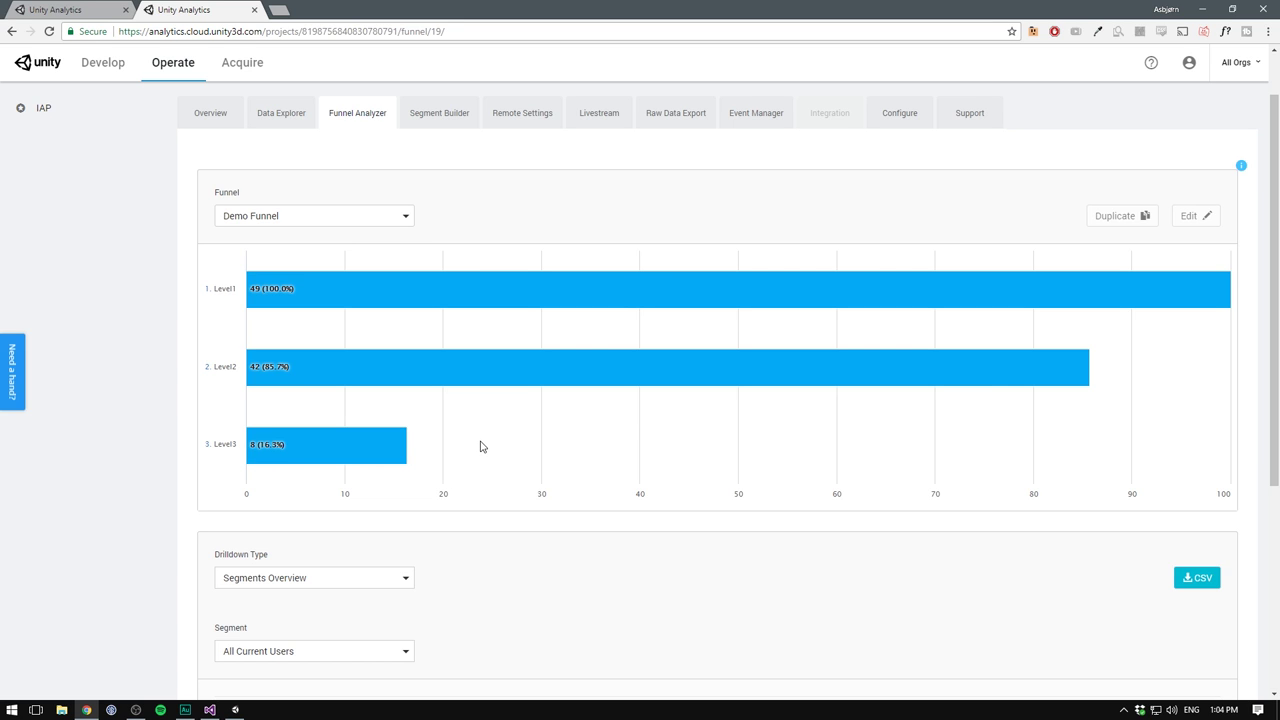
scroll(153, 398, down, 2)
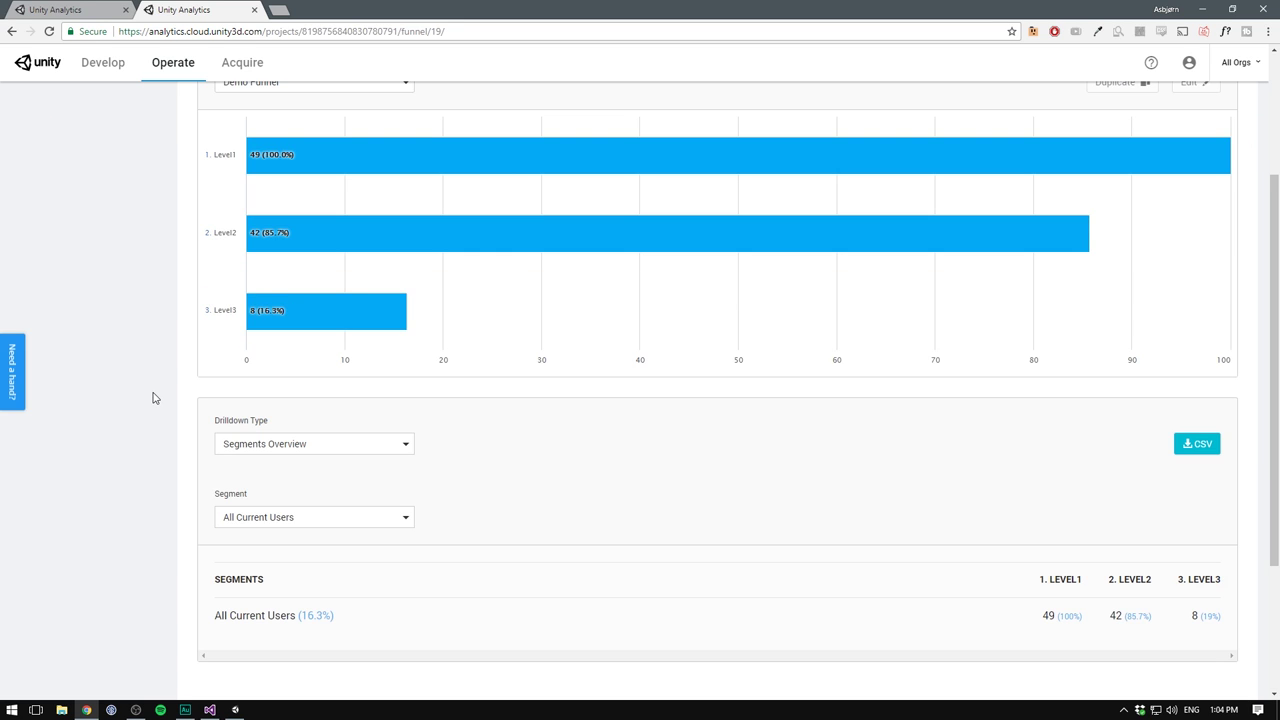
scroll(153, 400, down, 1)
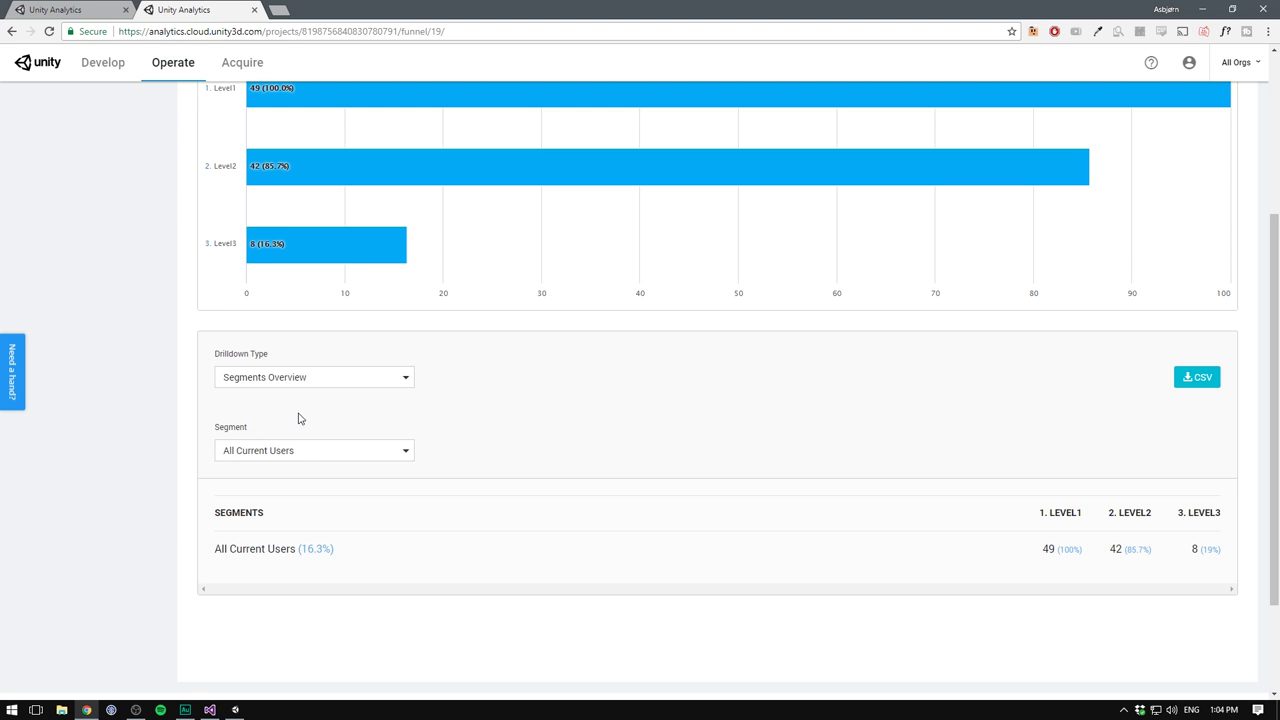
click(310, 450)
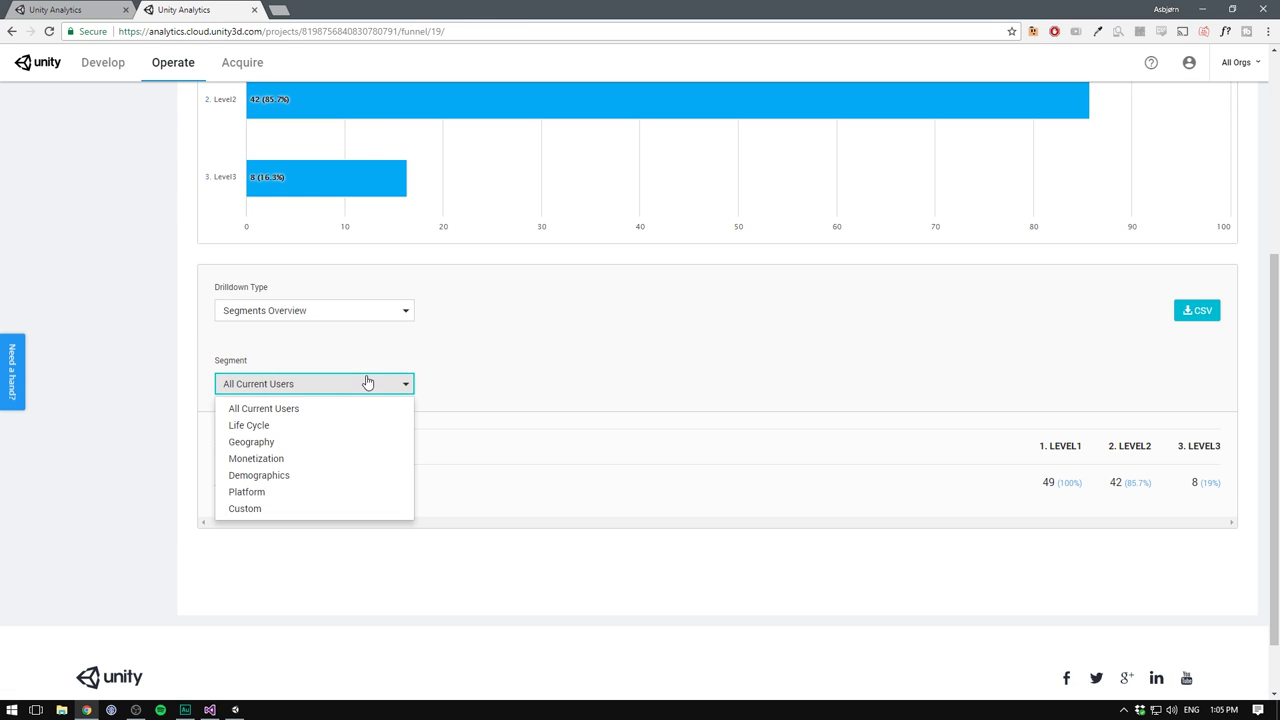
click(295, 492)
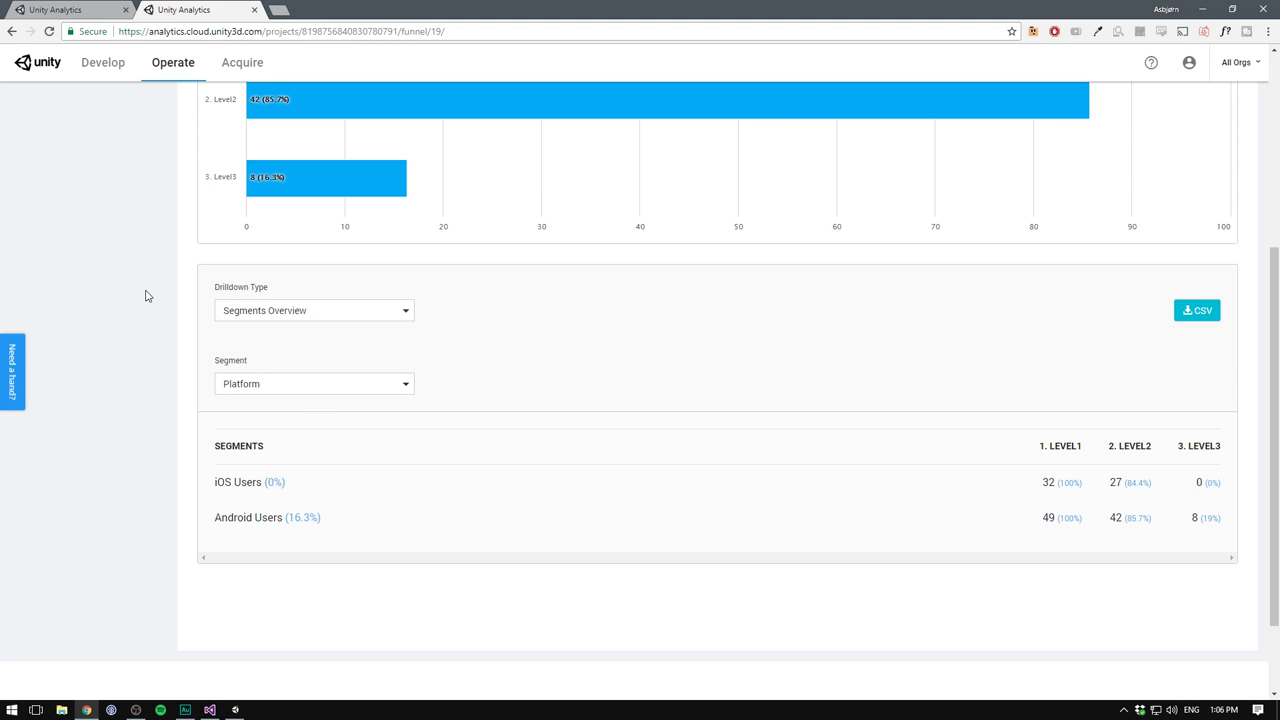
click(62, 8)
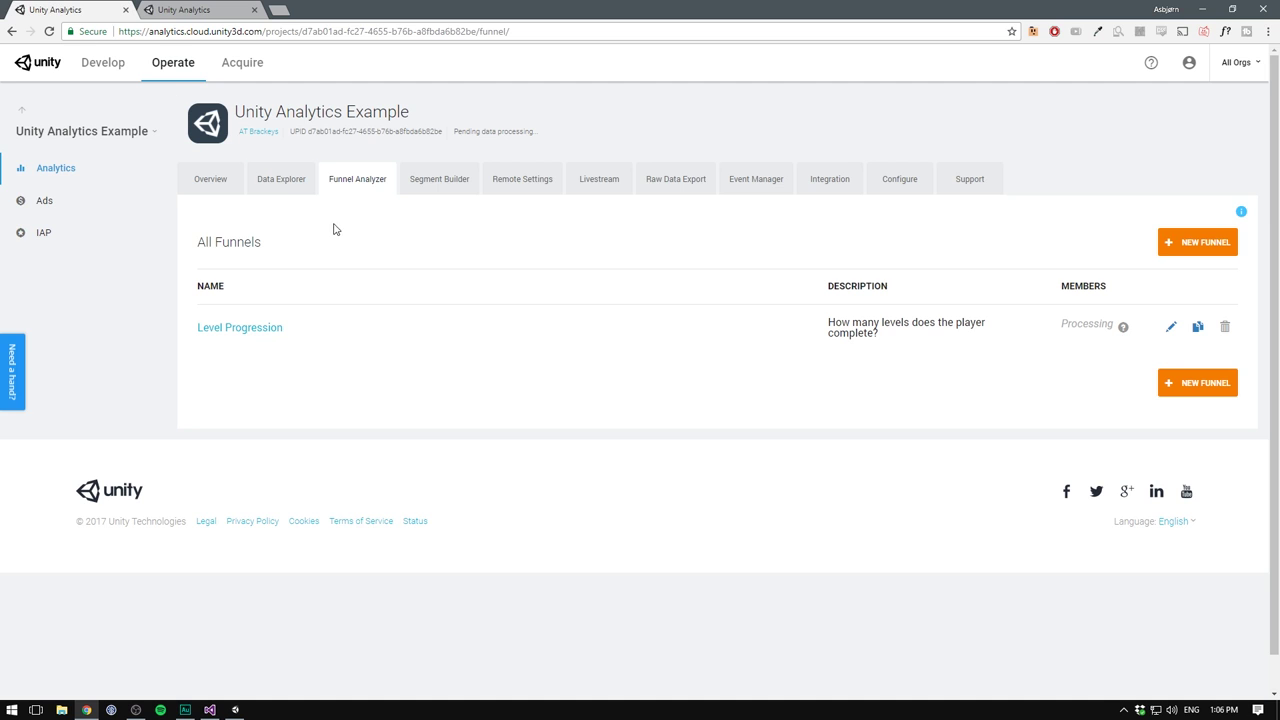
Start a new segment named 'Hardcore Fans' with the description 'Users playing a lot.'
click(431, 186)
scroll(1023, 349, down, 15)
scroll(1104, 350, up, 15)
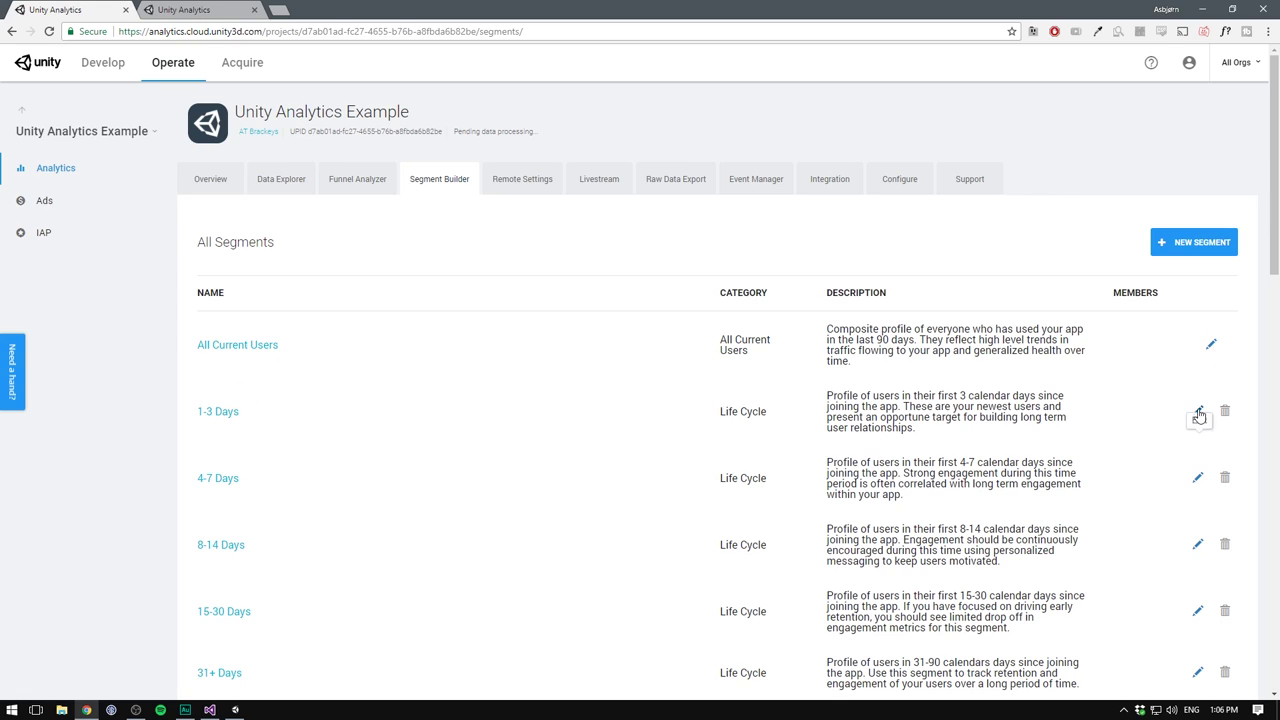
click(1186, 243)
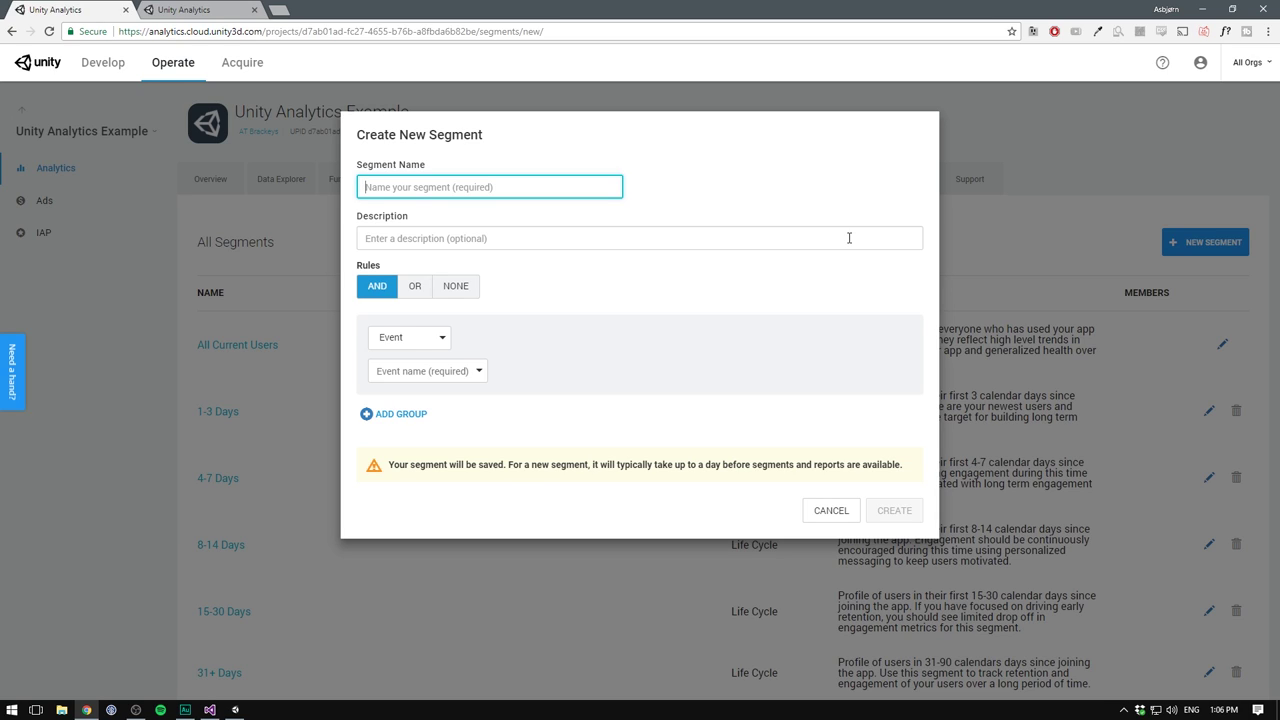
text(Har)
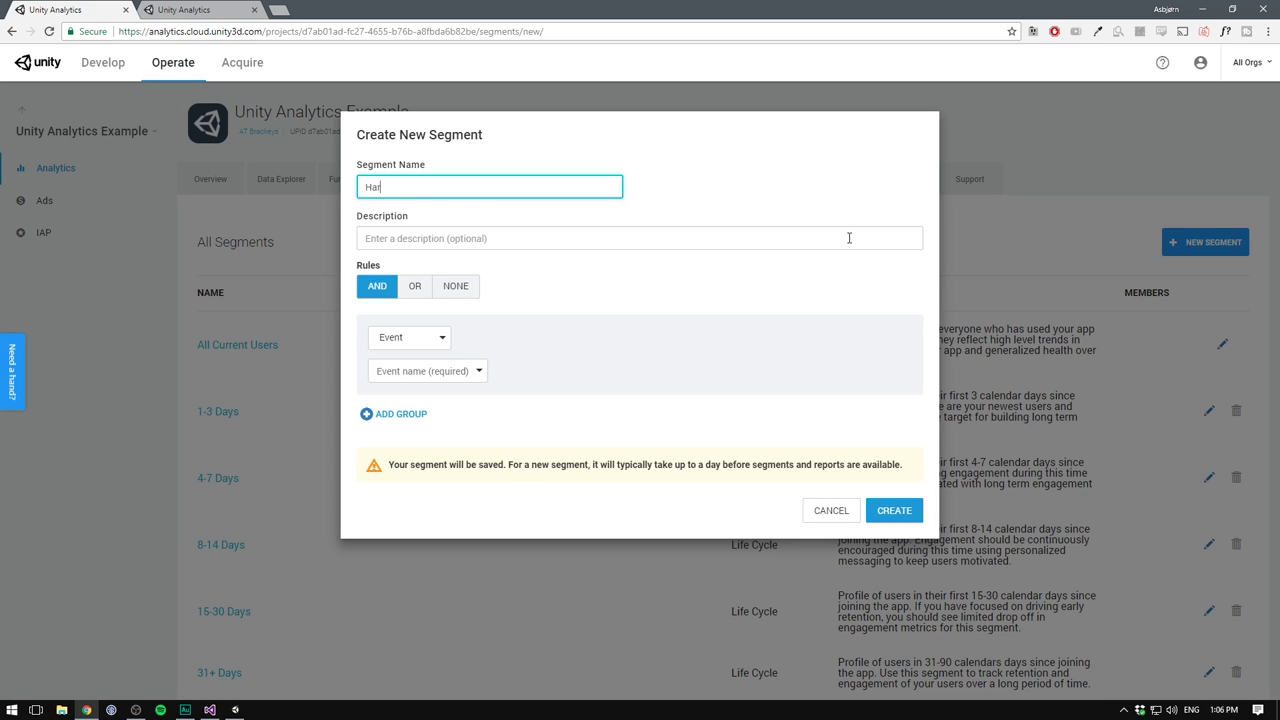
text(dcore Fans)
click(849, 238)
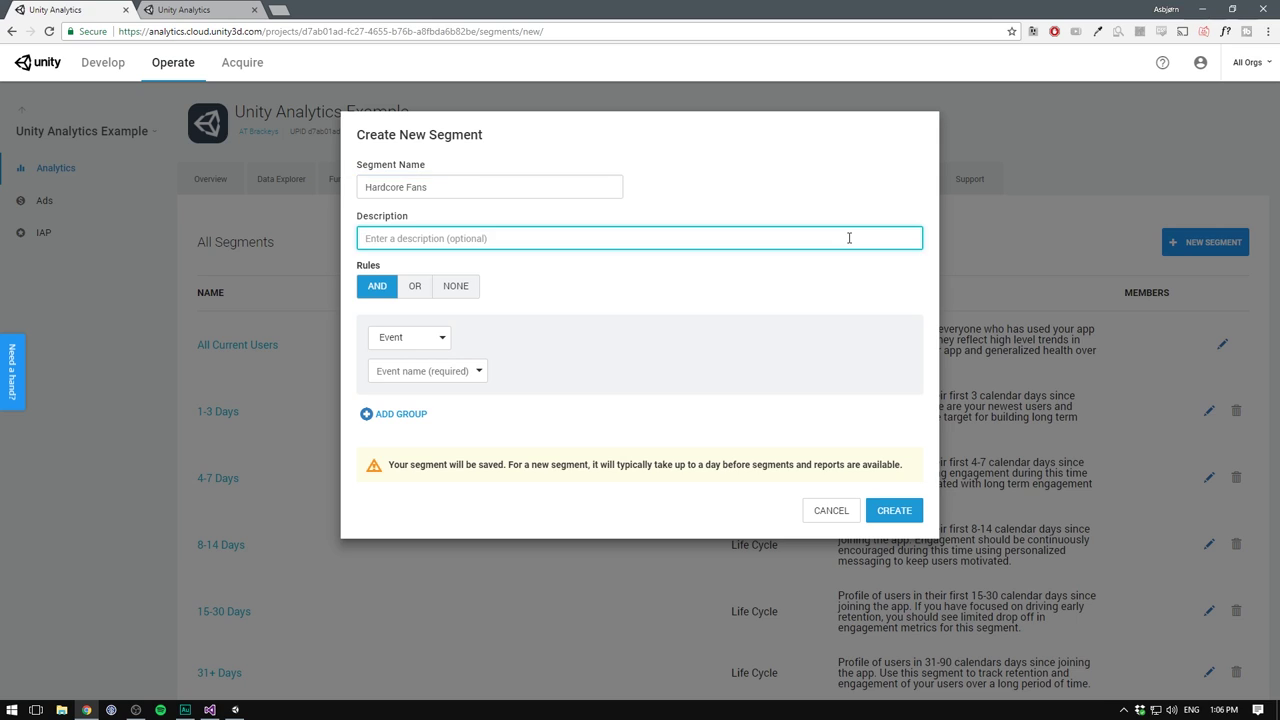
text(Users playing a lot.)
Add the rule 'Number of sessions in last week is at least 10' and create the segment
click(410, 337)
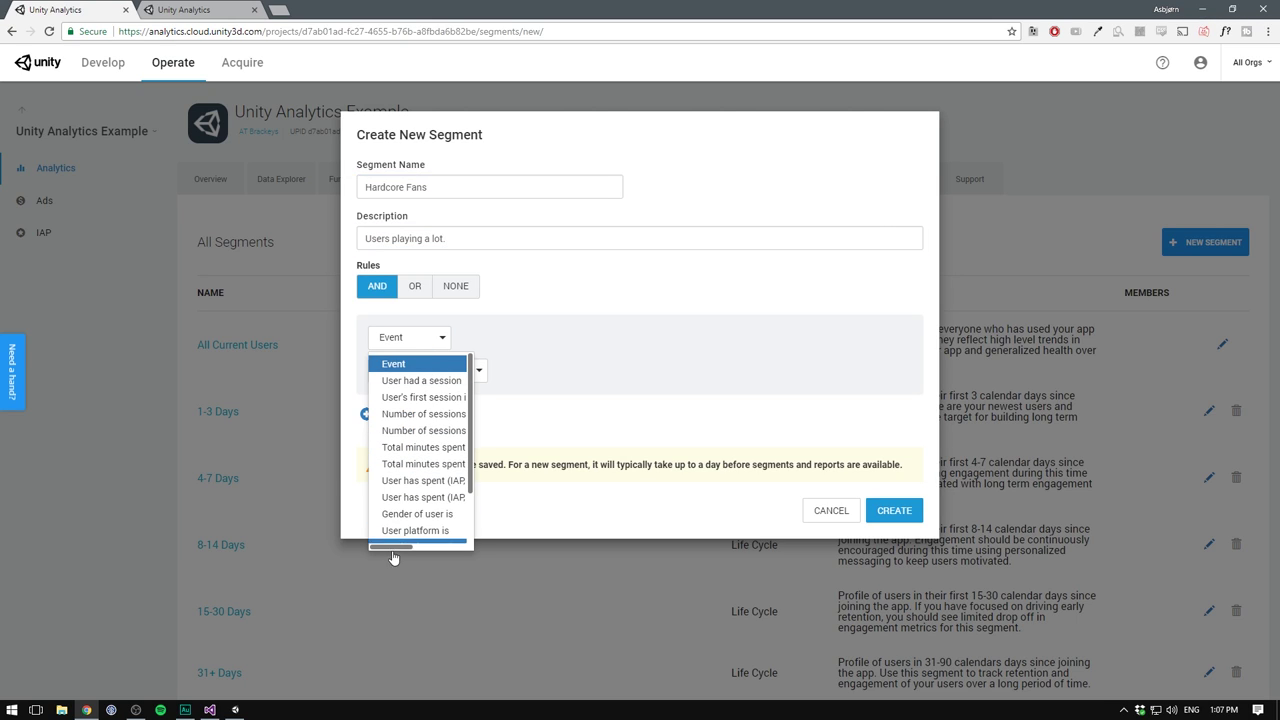
drag(393, 551, 460, 548)
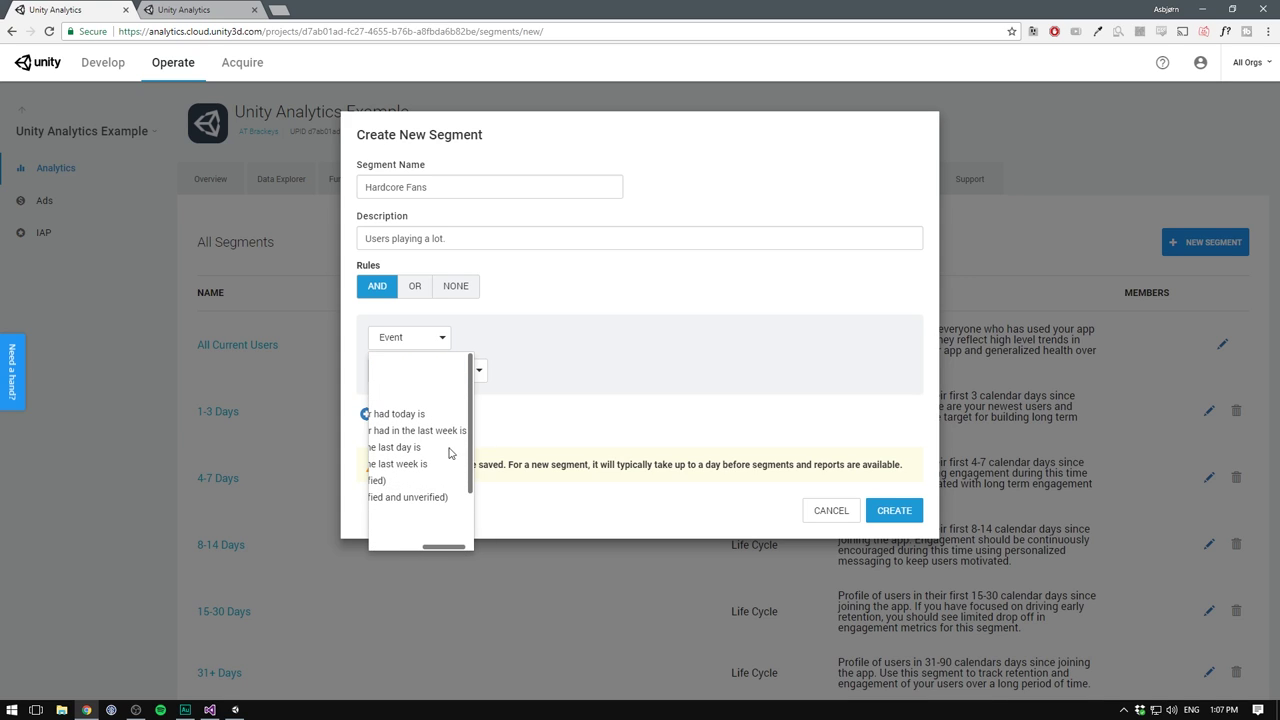
click(432, 432)
click(418, 372)
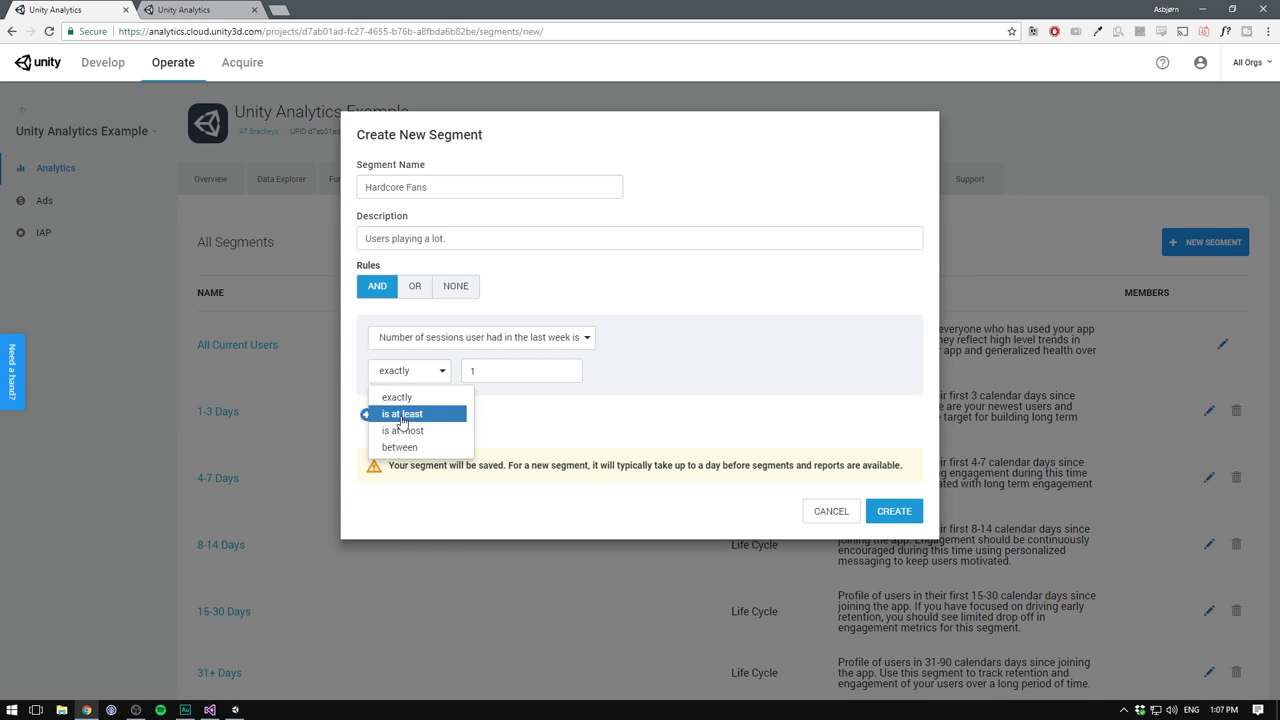
click(403, 414)
click(510, 371)
text(0)
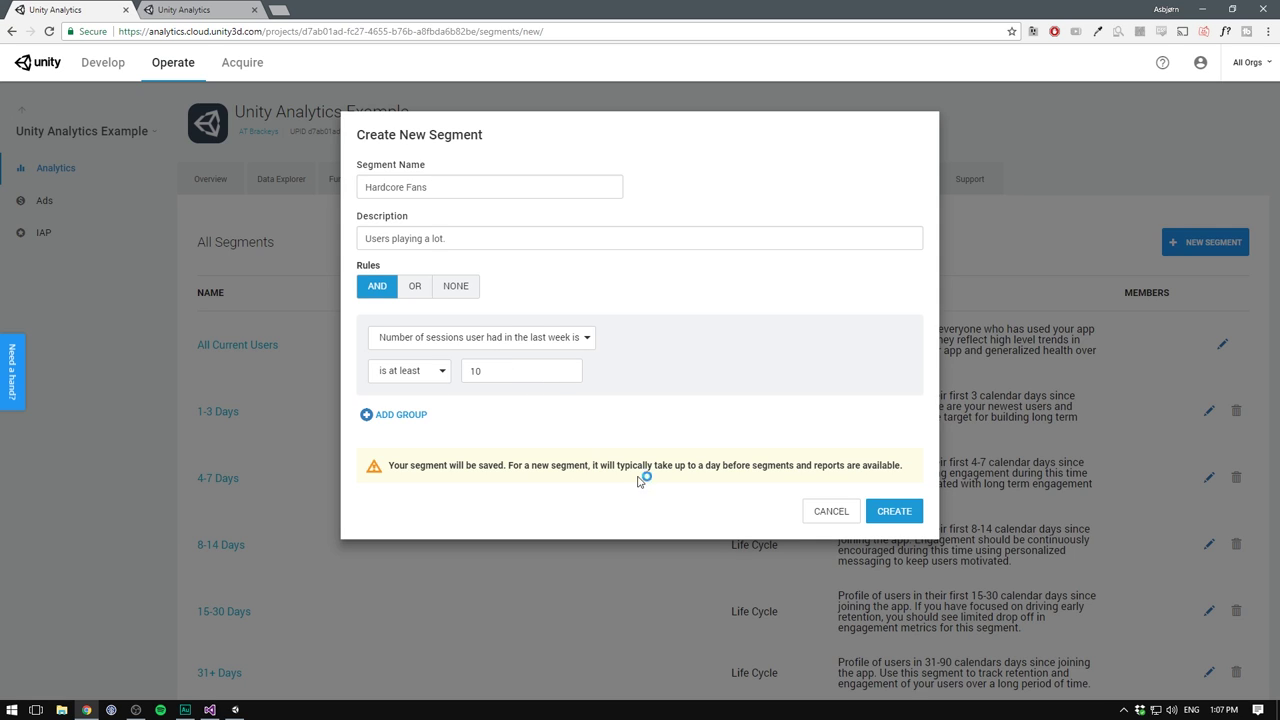
click(899, 512)
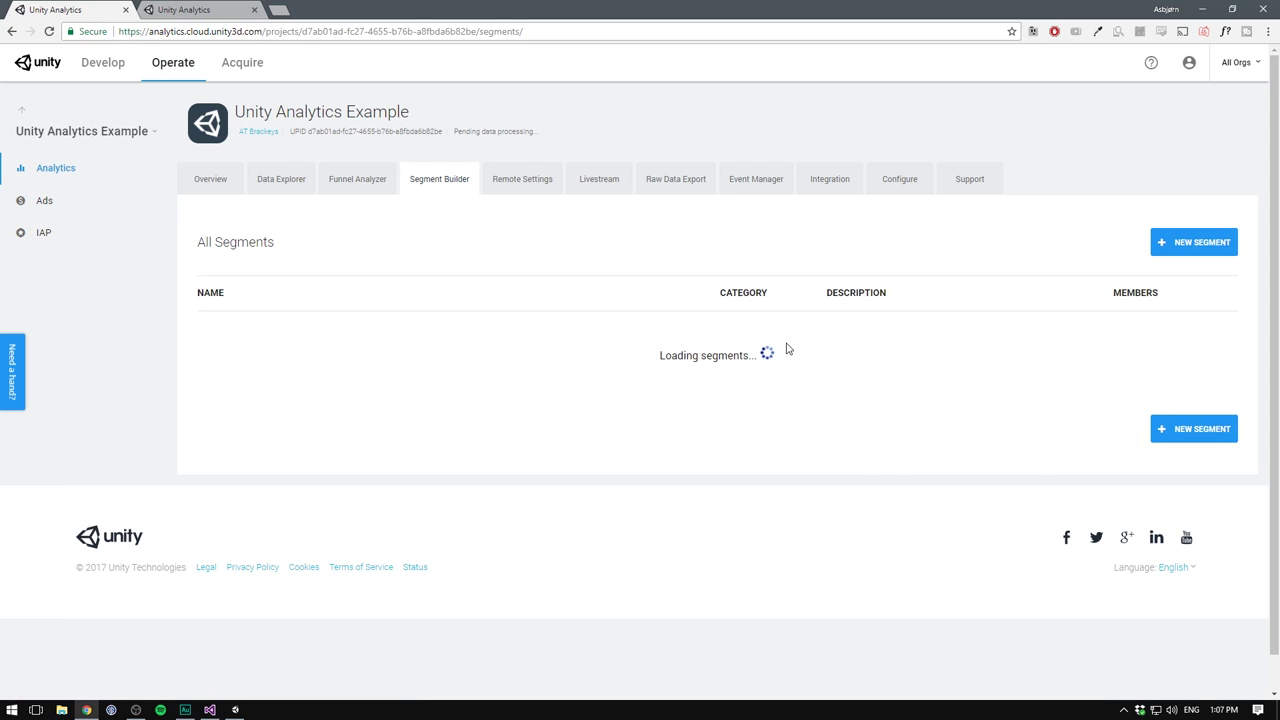
Go to the example project's Remote Settings page
scroll(786, 350, down, 1)
scroll(534, 238, up, 1)
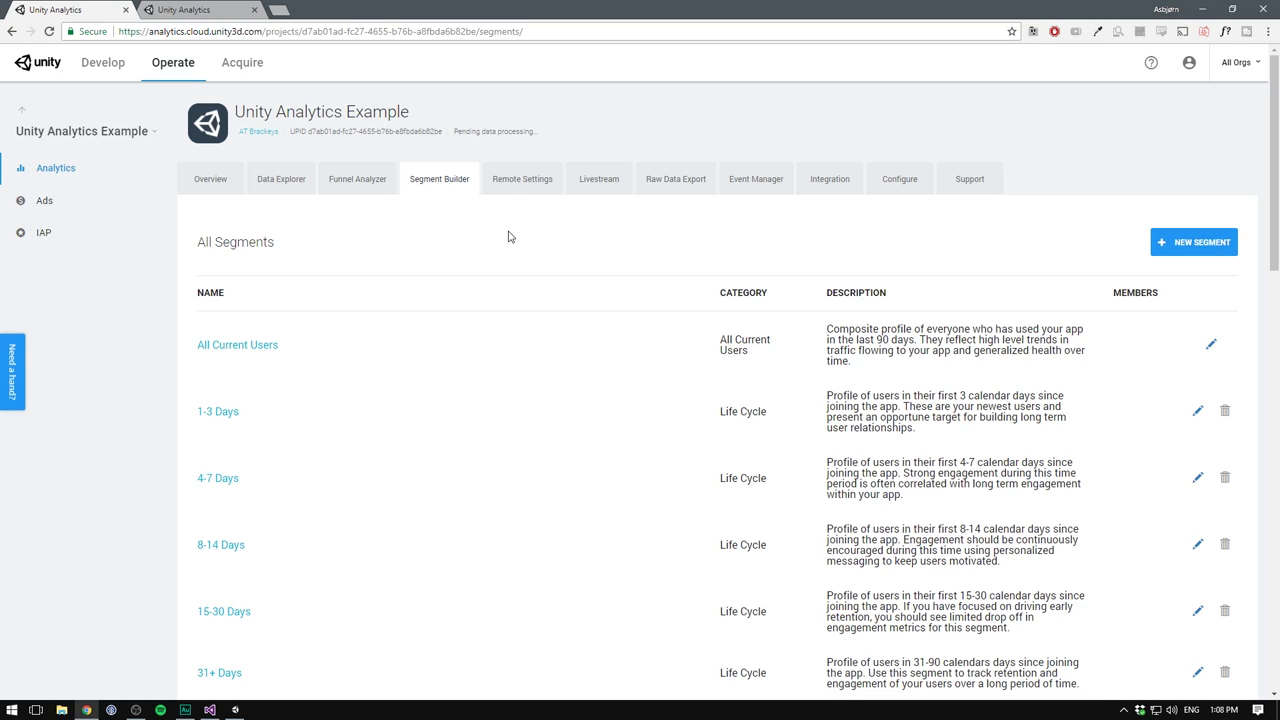
click(521, 186)
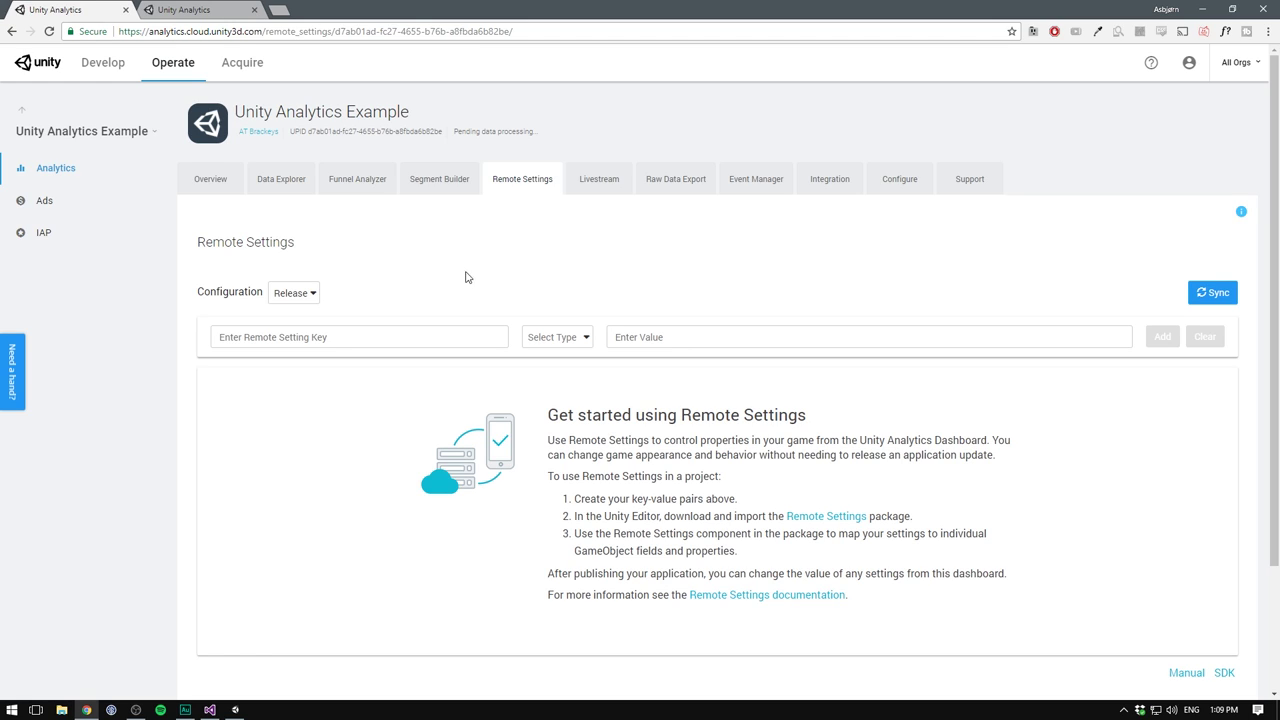
Change the Remote Settings configuration to Development and return to the Unity Editor
click(300, 293)
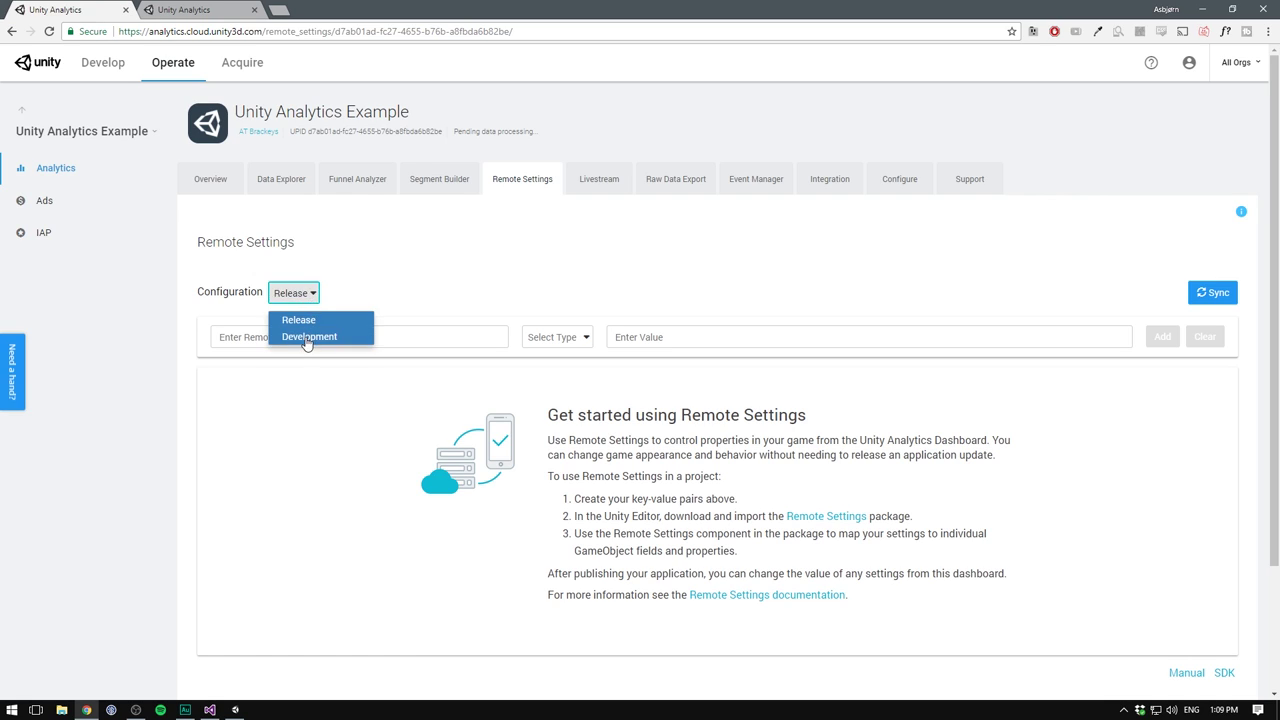
click(307, 337)
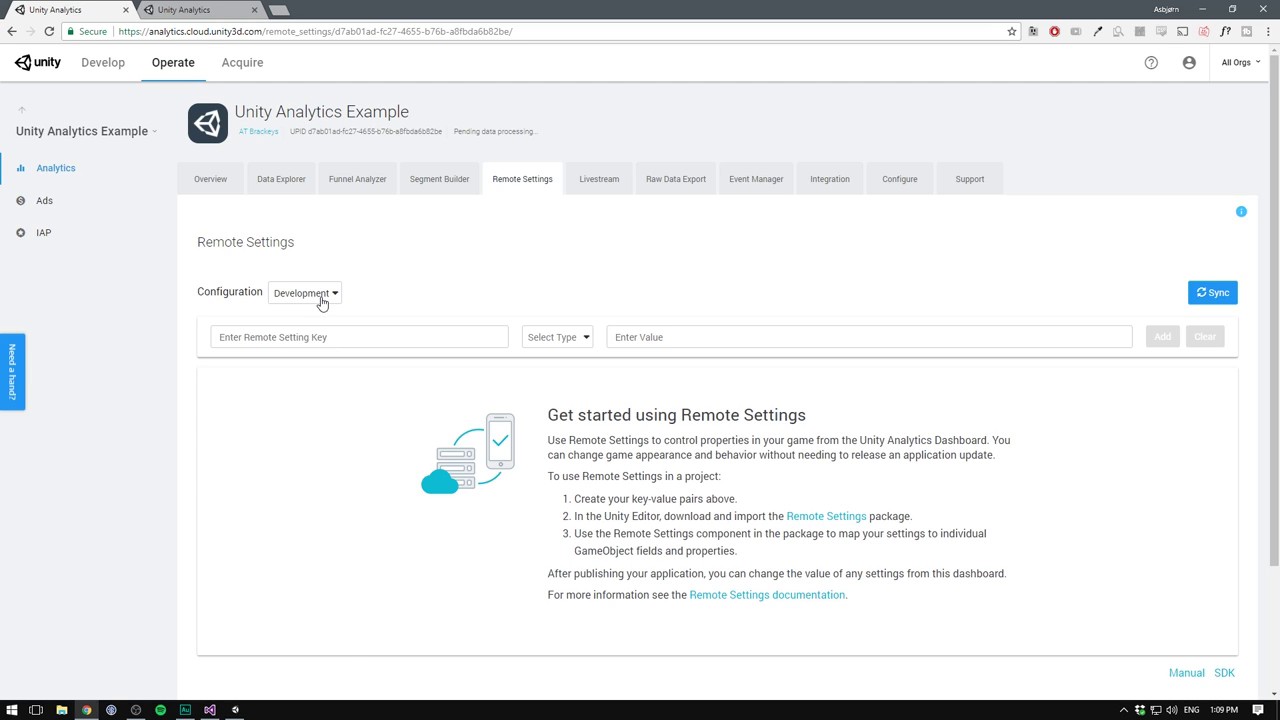
click(235, 710)
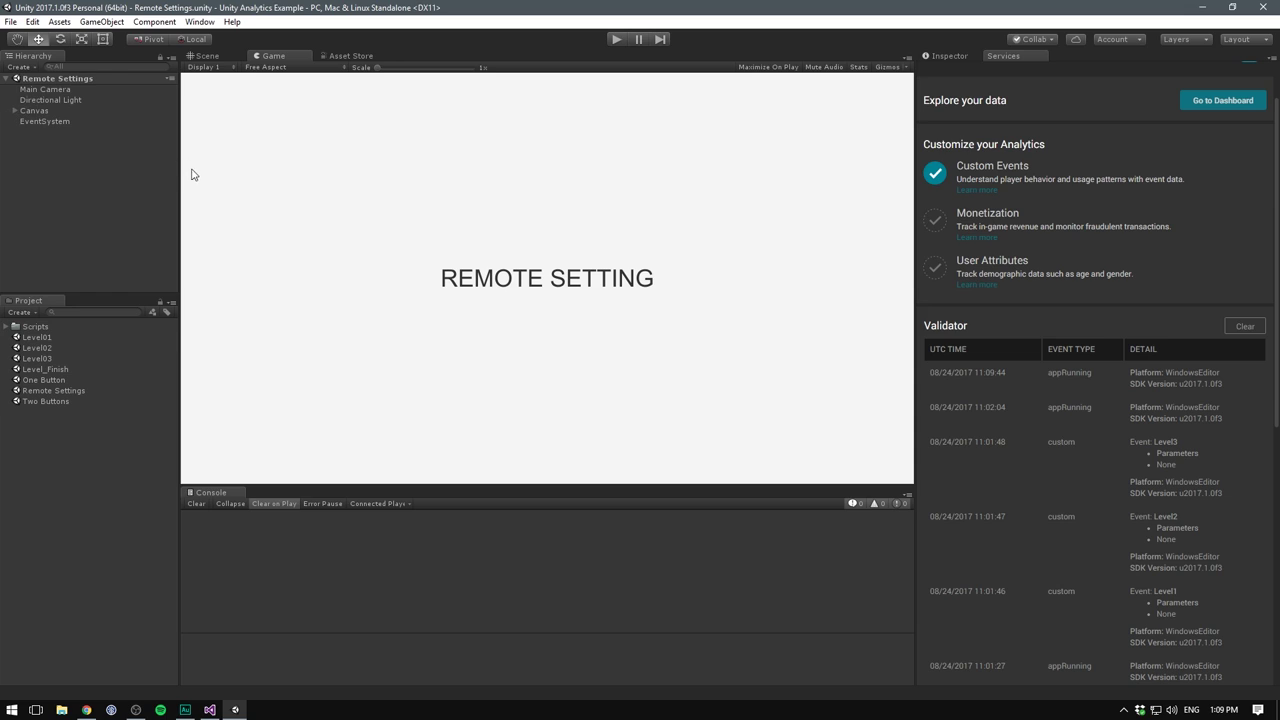
Select the Text object under Canvas and show its properties in the Inspector
click(14, 111)
click(38, 131)
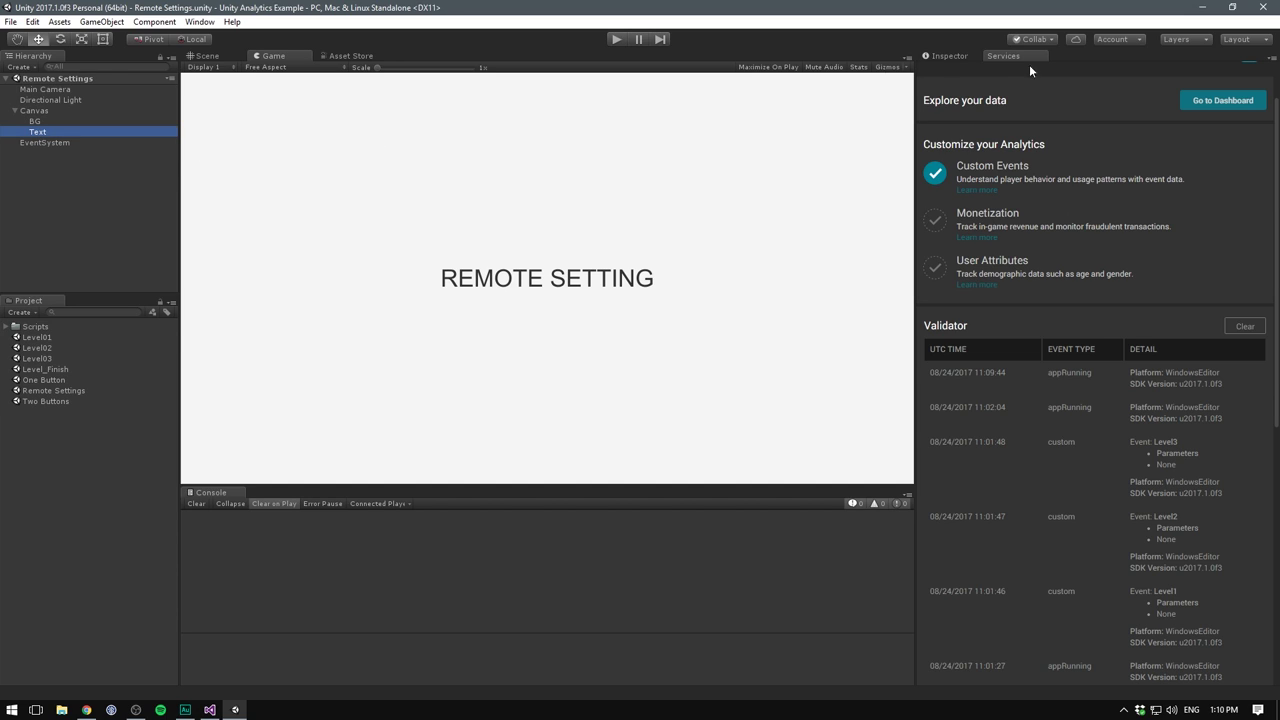
click(948, 56)
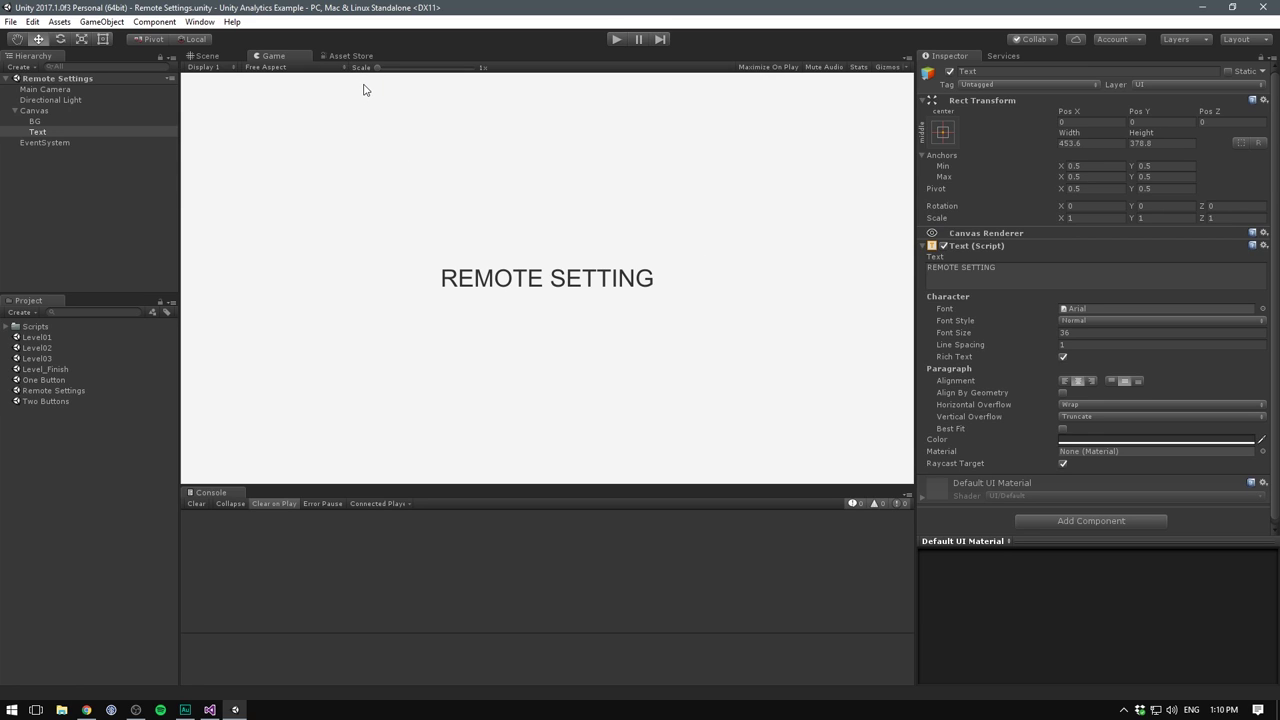
Search the Asset Store for 'remote set' and import the Unity Analytics Remote Settings package
click(349, 55)
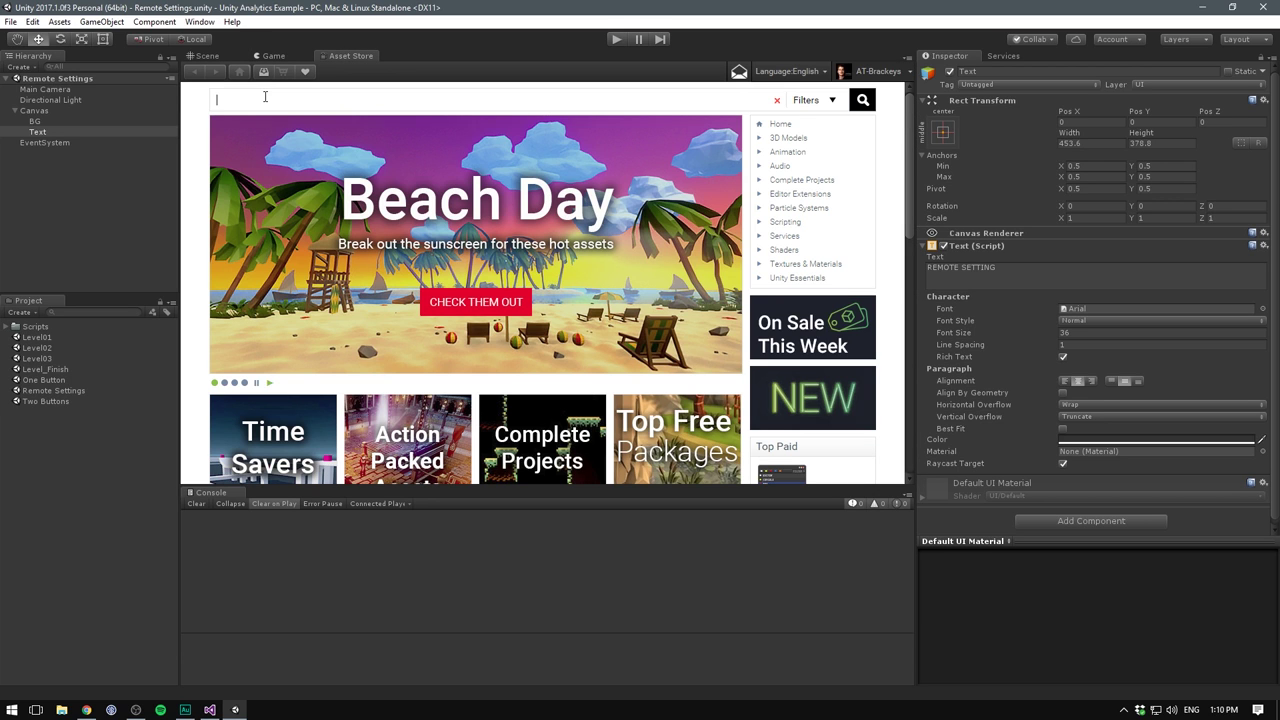
click(265, 100)
text(remote )
text(set)
key(Return)
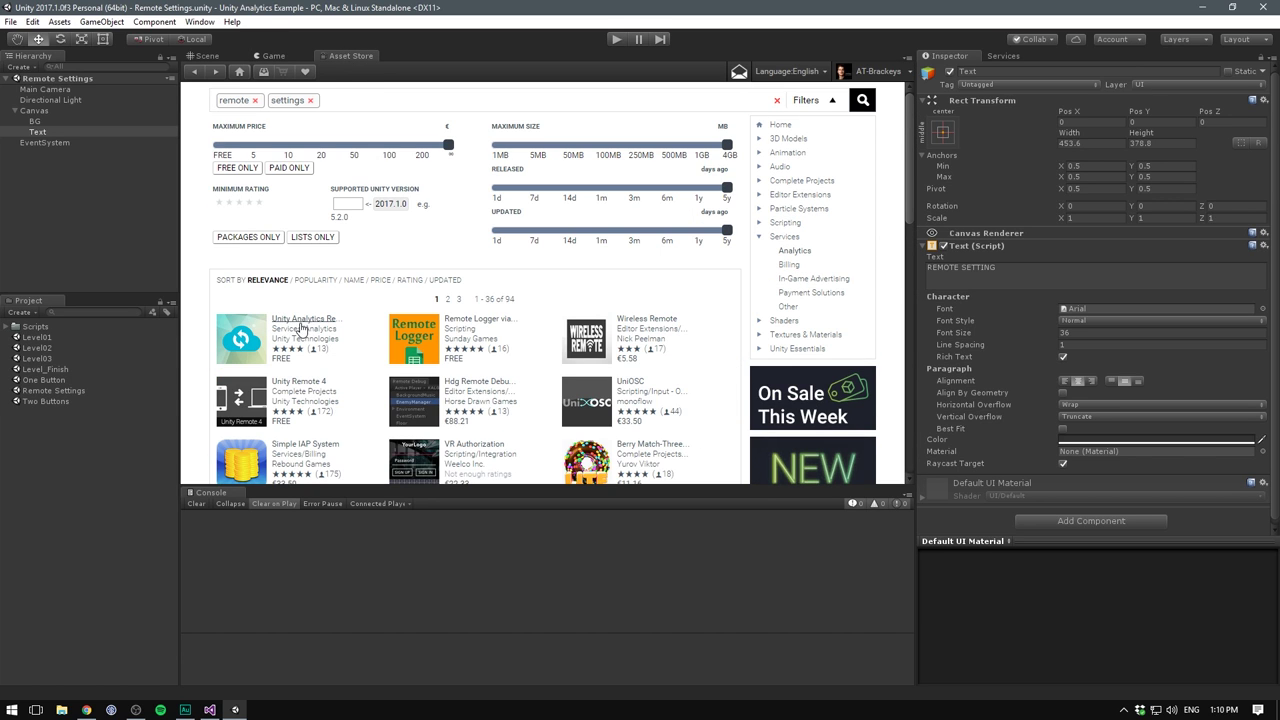
click(300, 321)
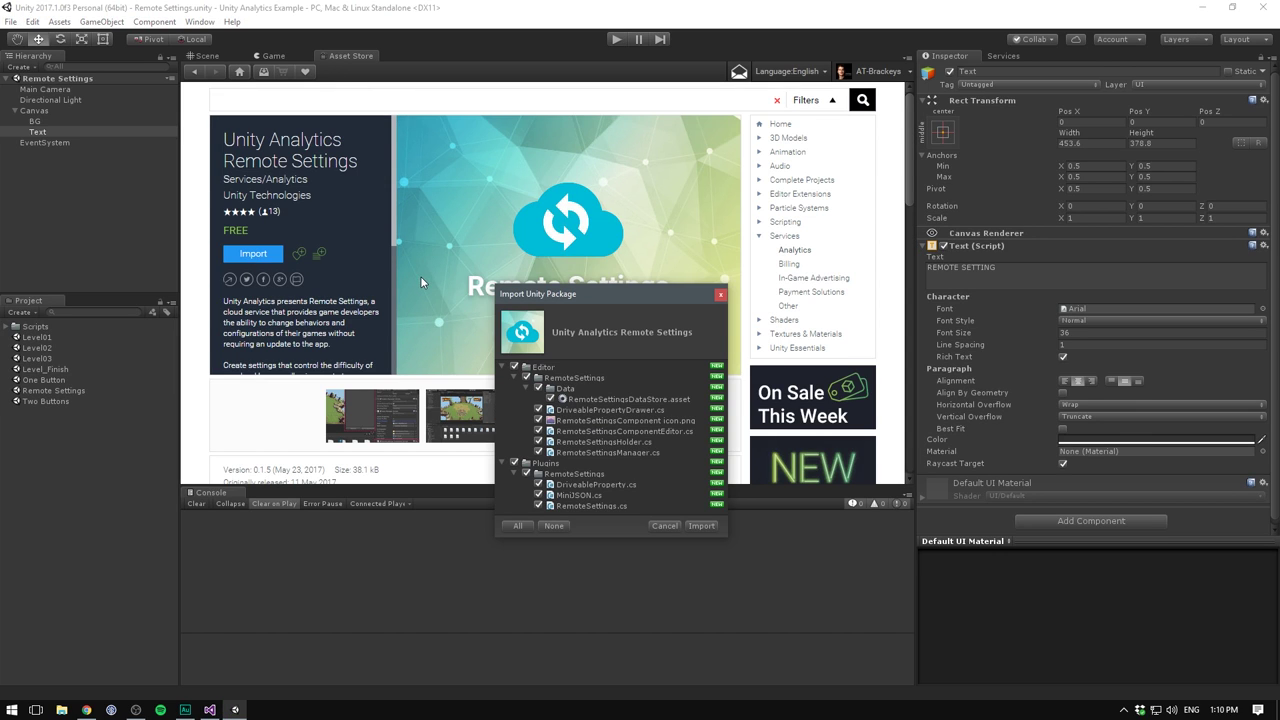
click(700, 525)
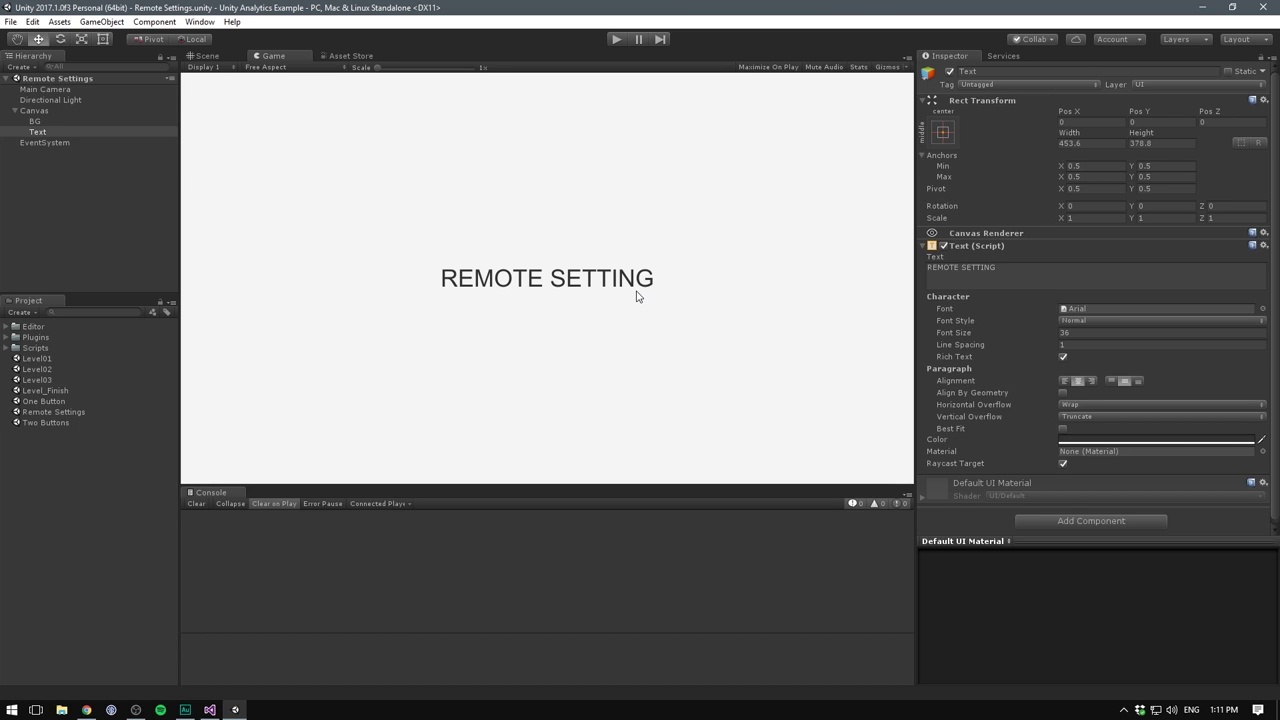
Add a Remote Settings component to the Text object
click(1019, 518)
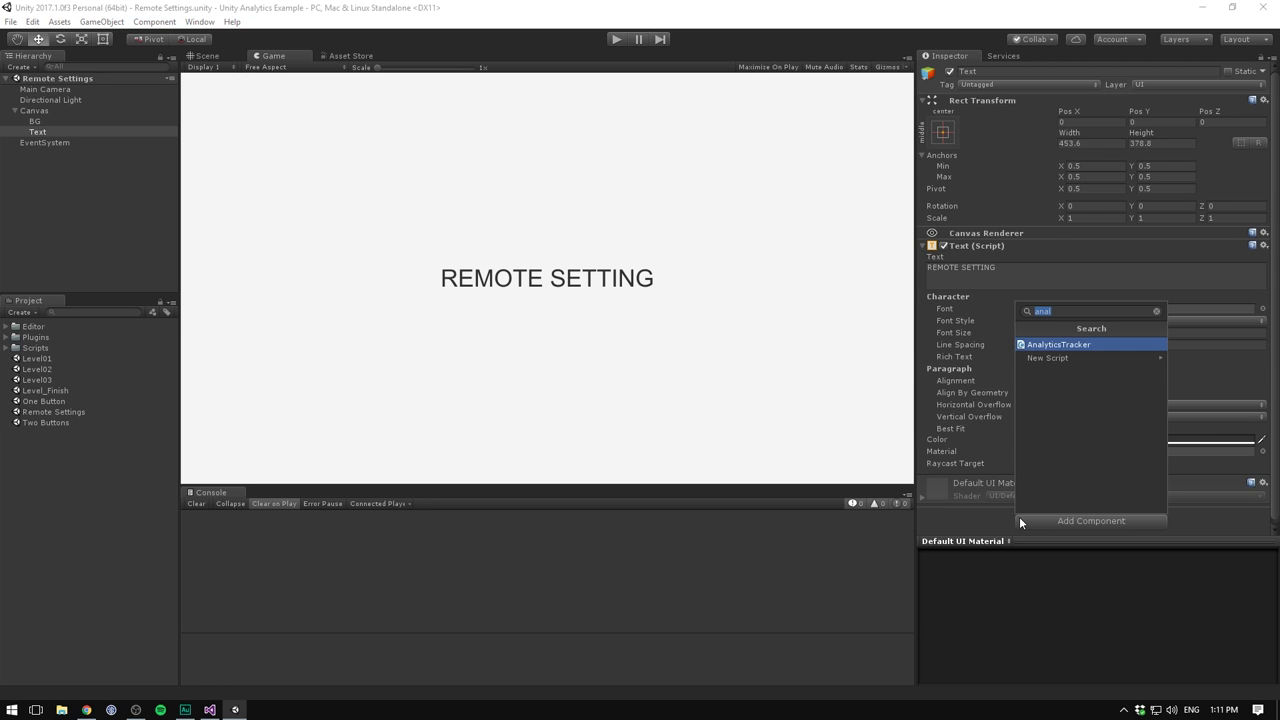
key(BackSpace)
text(remotes)
key(Return)
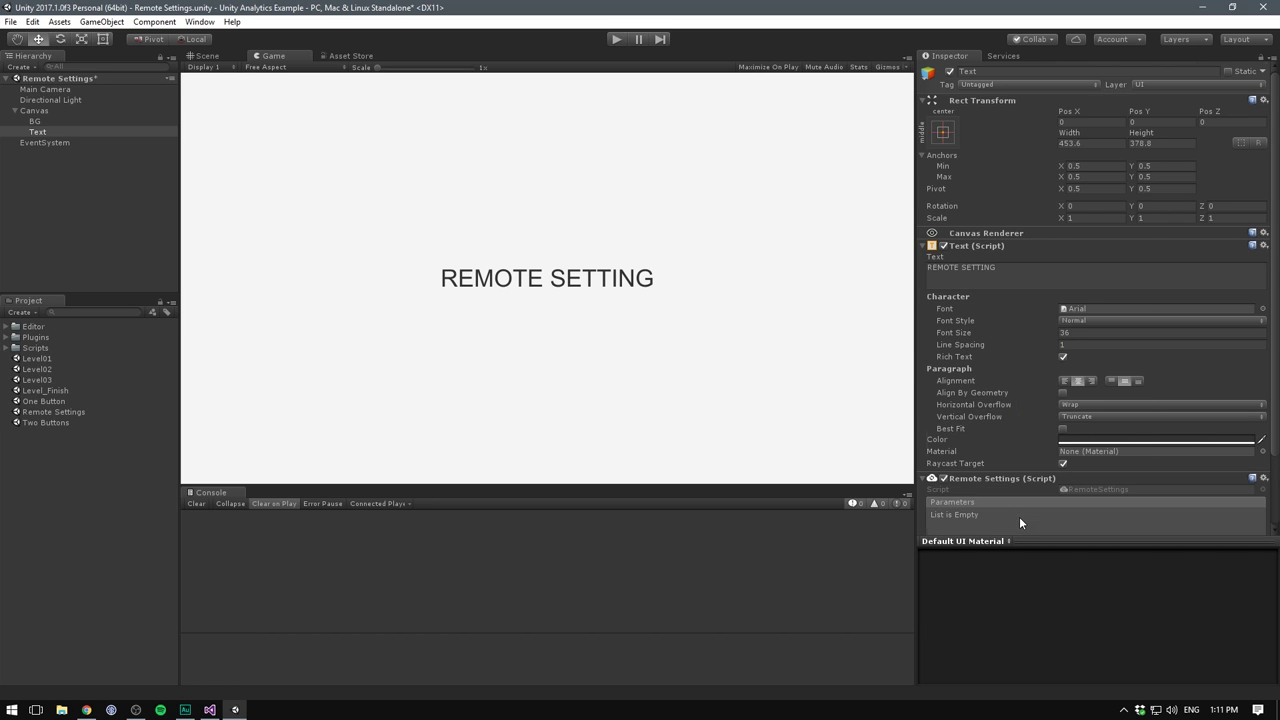
Add one parameter and bind it to the Text component's text property
scroll(1019, 516, down, 2)
click(1237, 465)
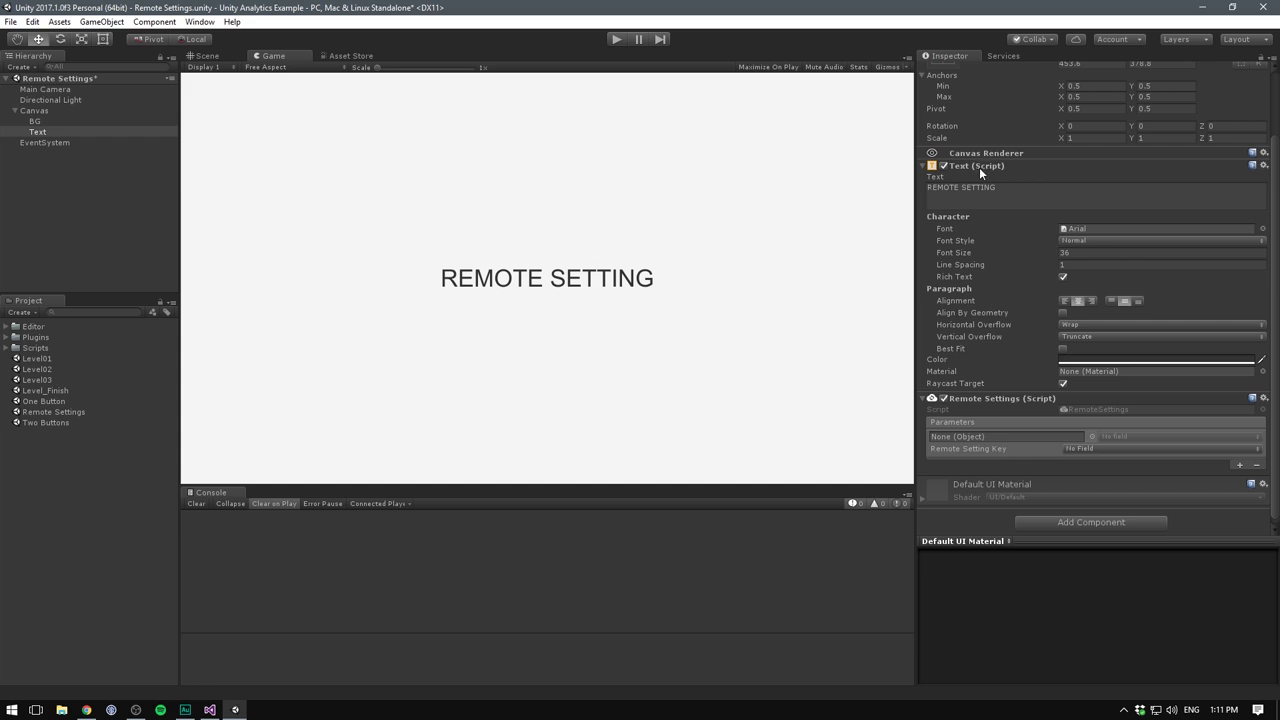
drag(962, 170, 1018, 436)
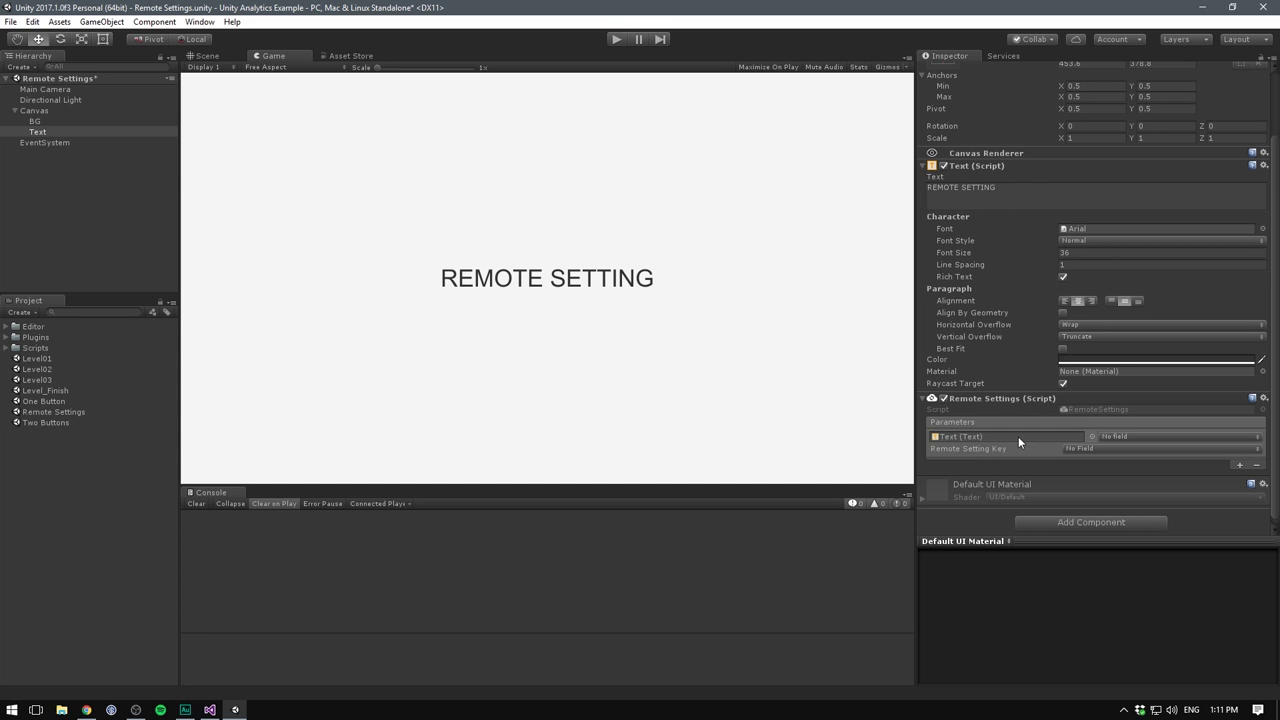
click(1133, 436)
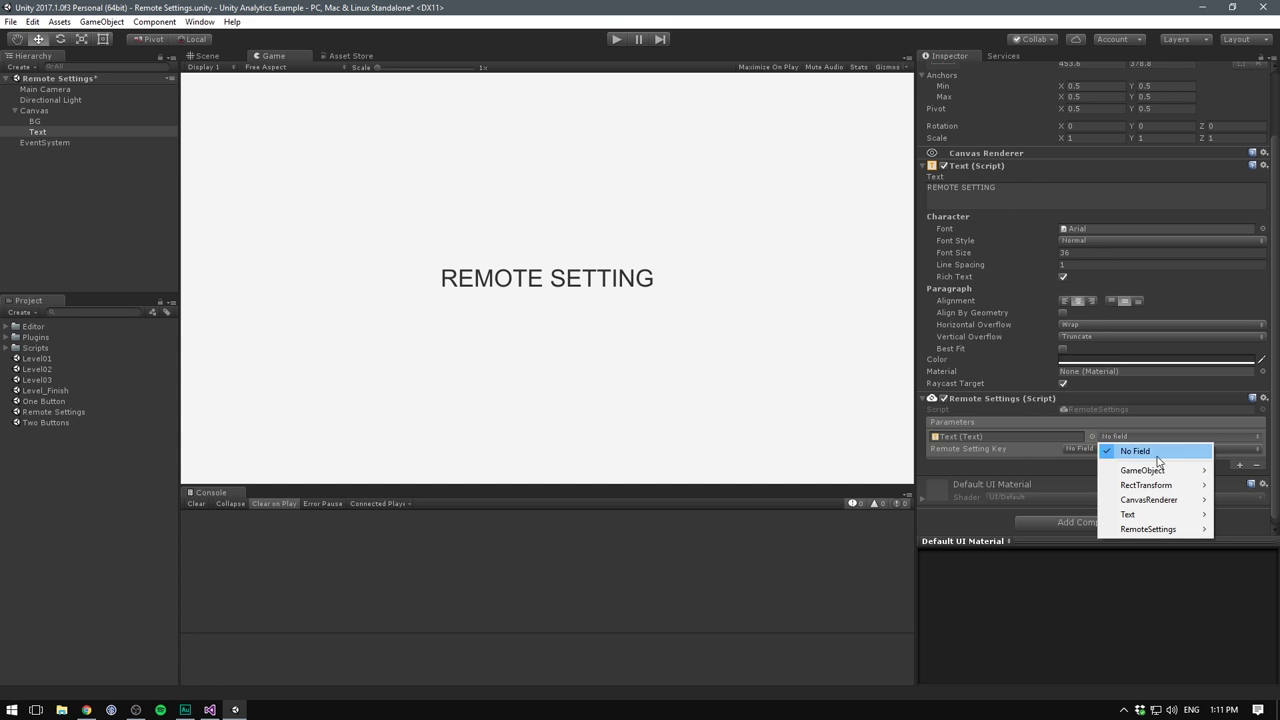
mouse_move(1128, 516)
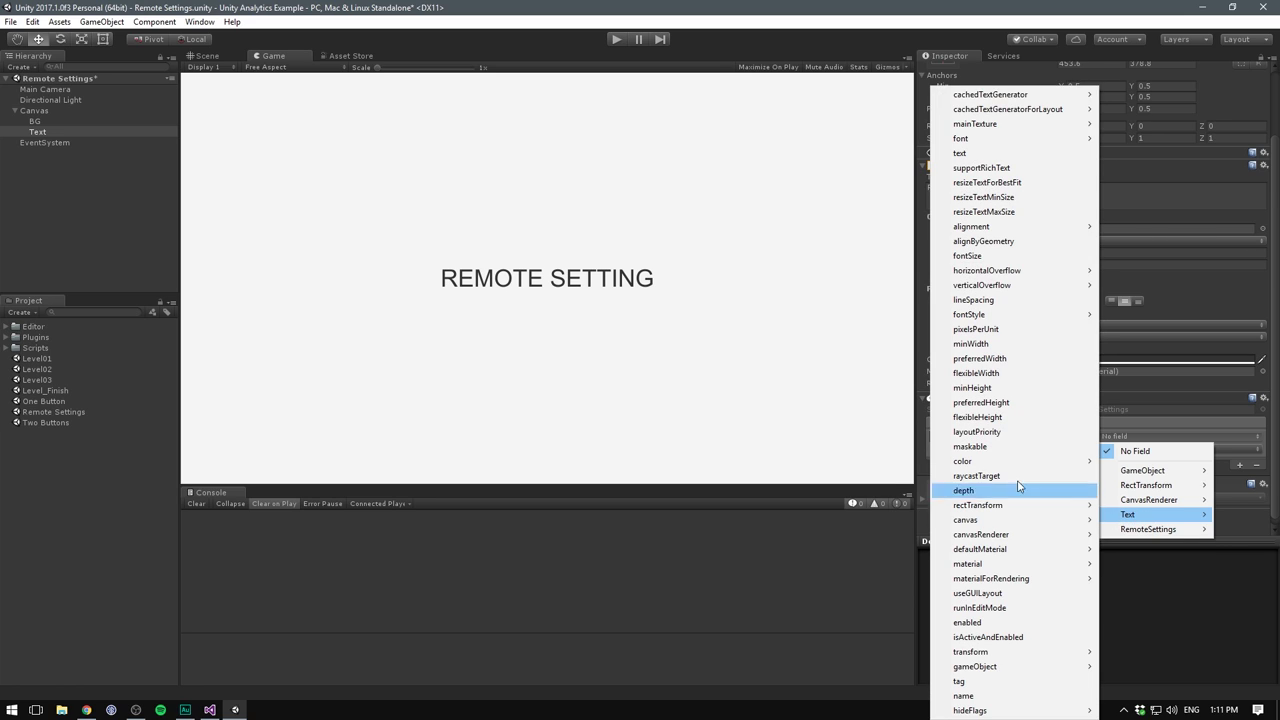
click(962, 153)
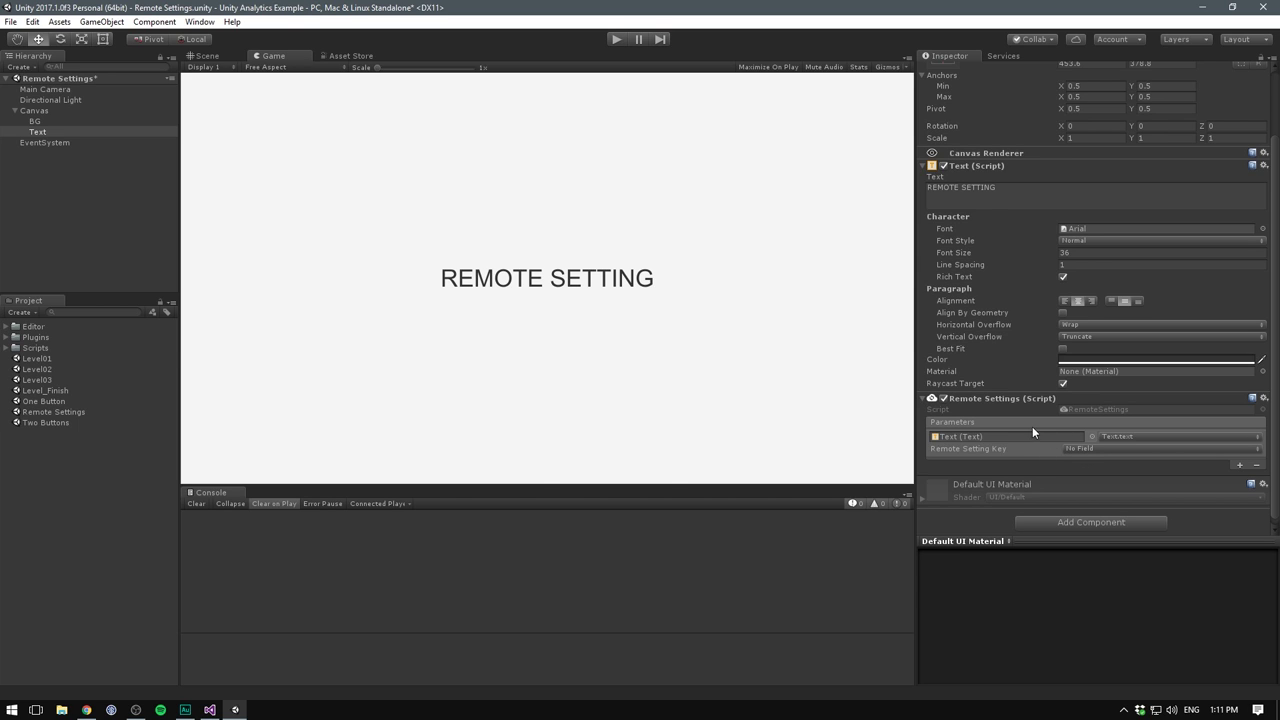
In the Development configuration, add key GameQuality as a String with value BAD, then sync
click(86, 709)
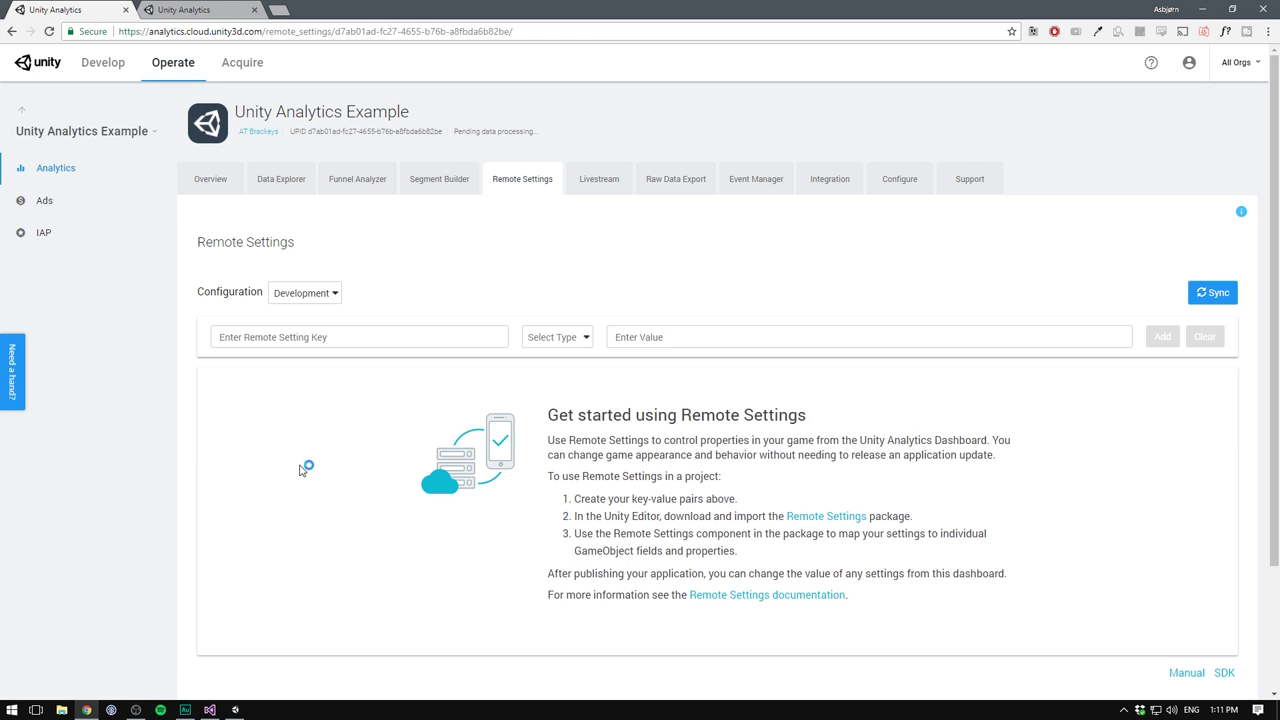
click(331, 338)
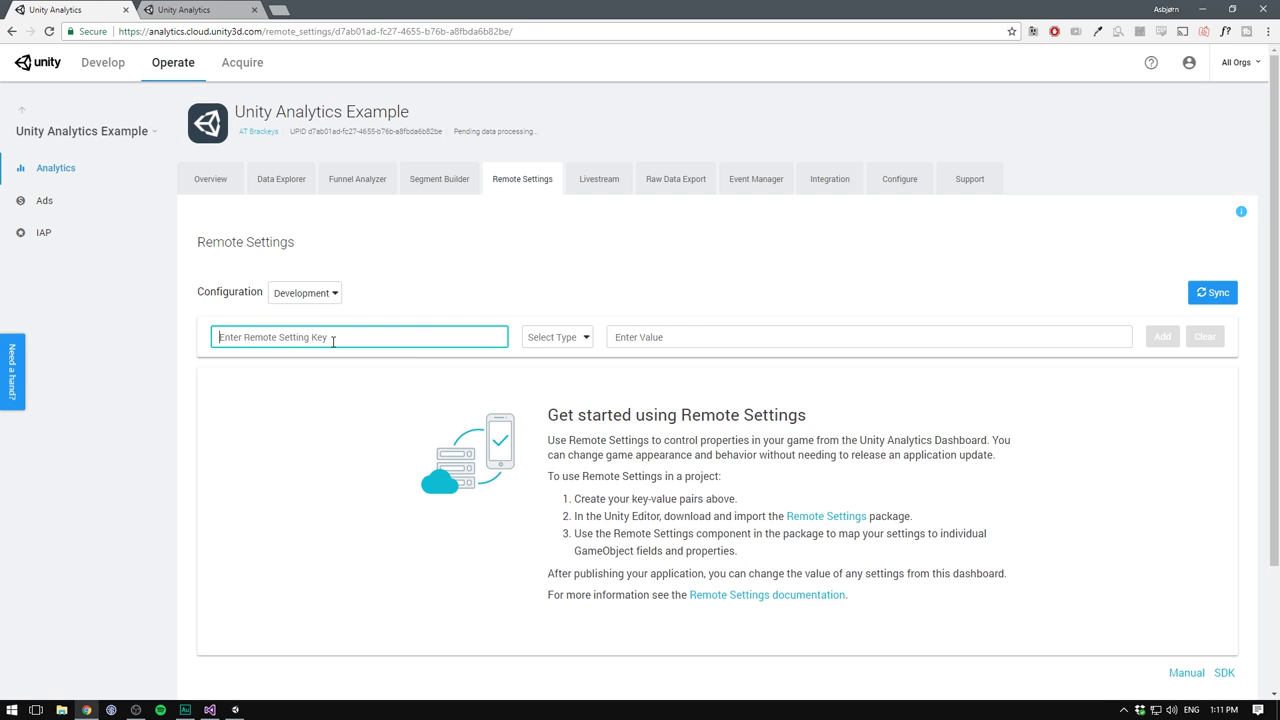
text(GameQuality)
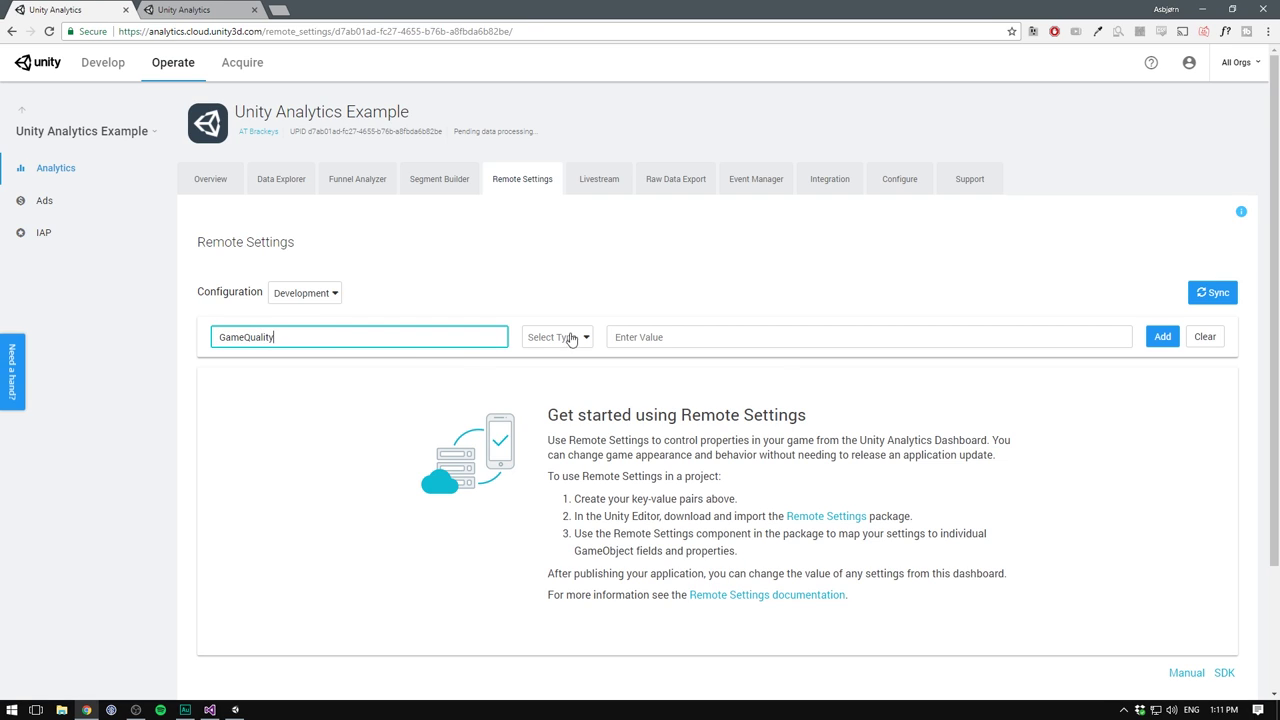
click(568, 337)
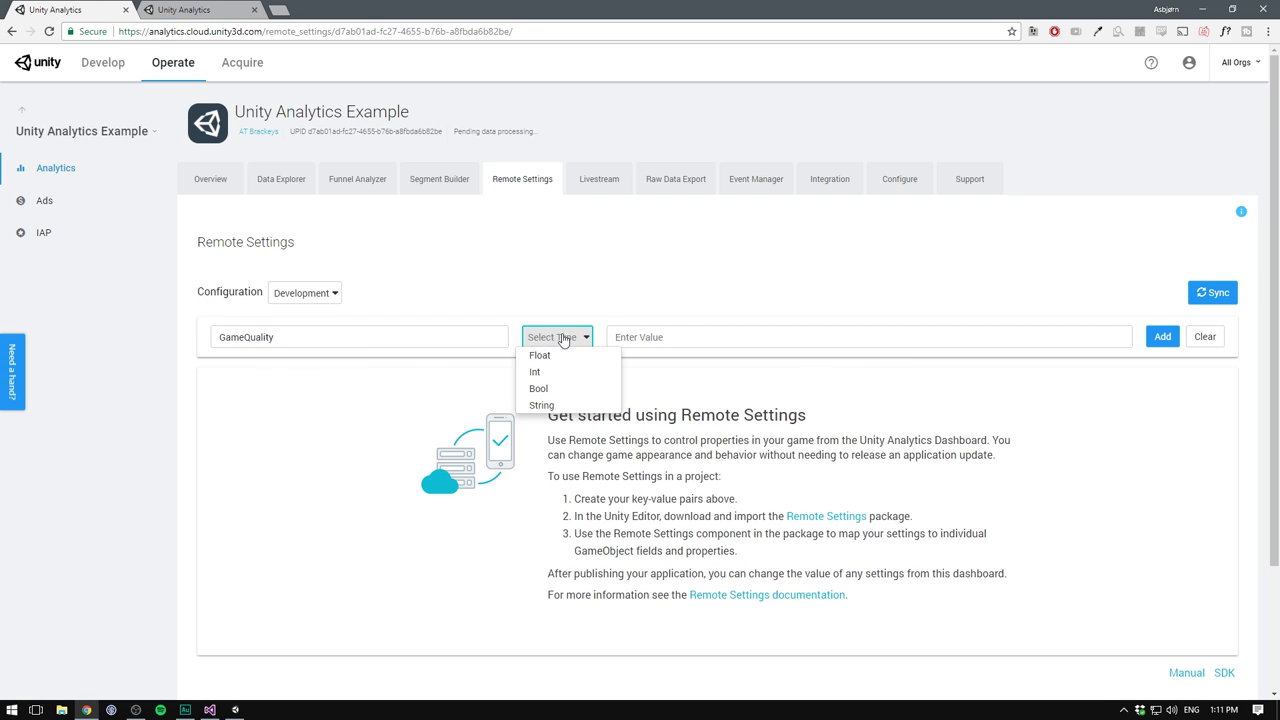
click(559, 406)
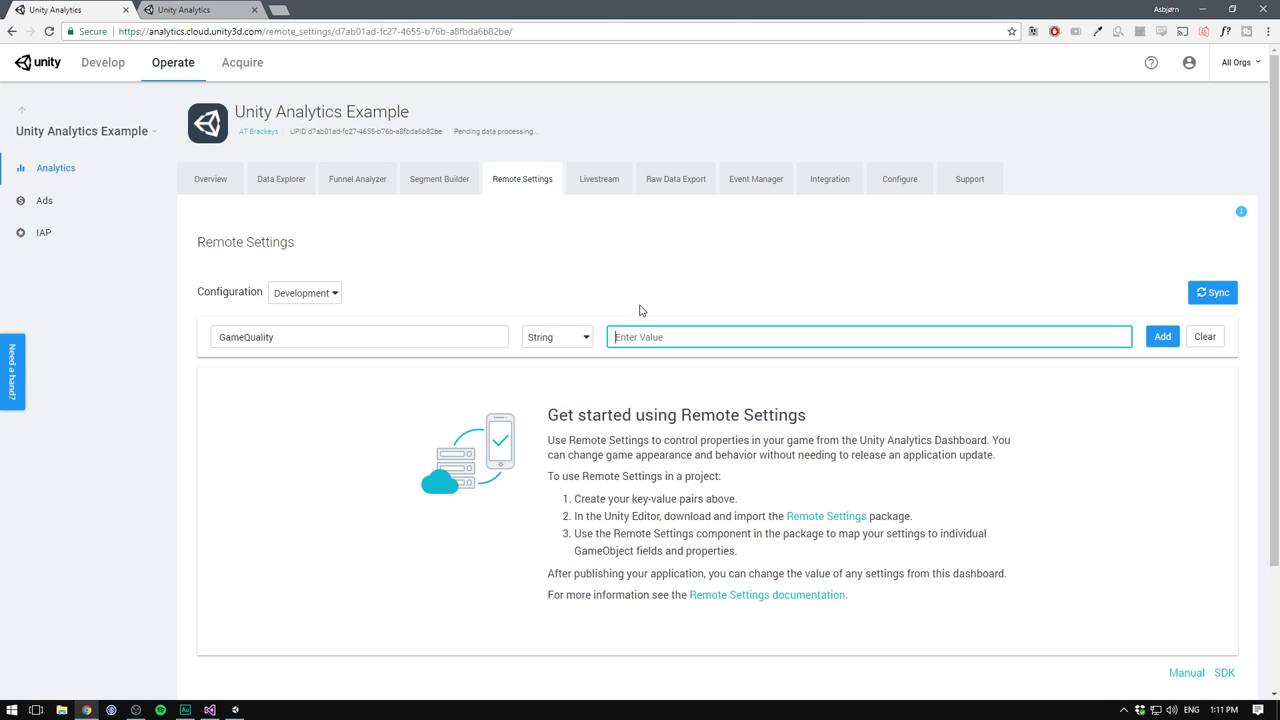
text(BAD)
click(1165, 339)
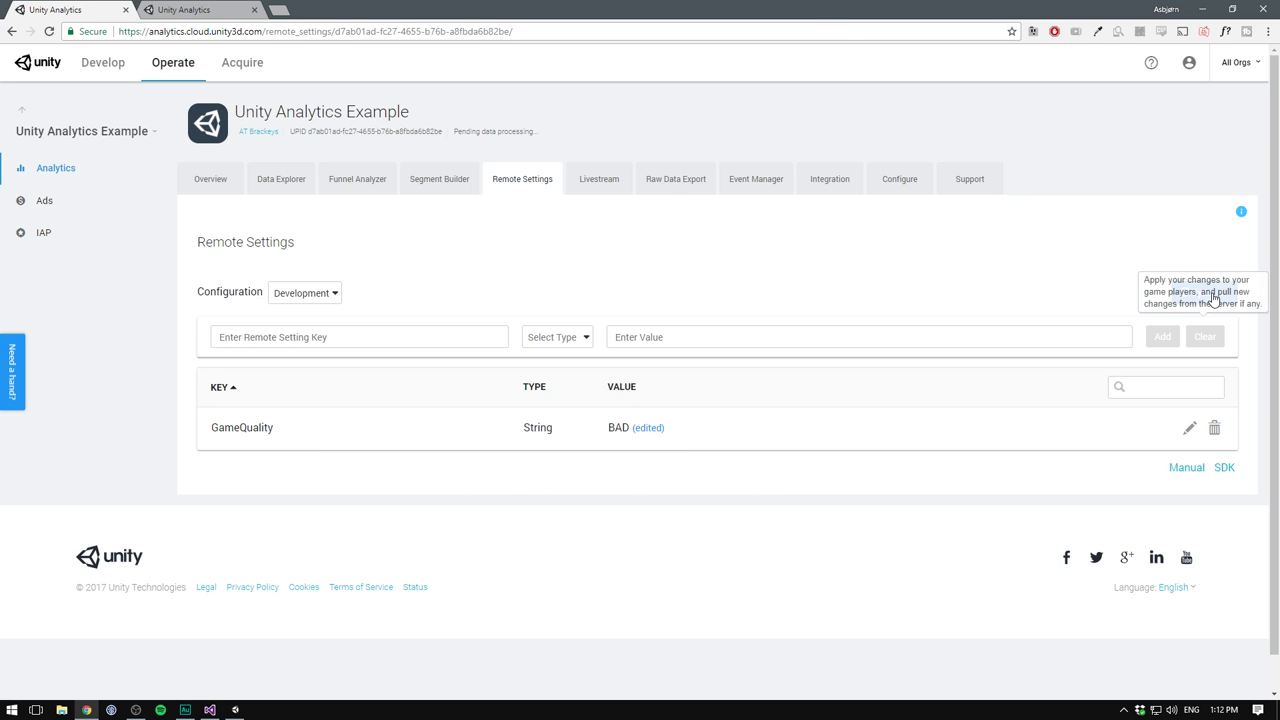
click(1203, 292)
click(806, 213)
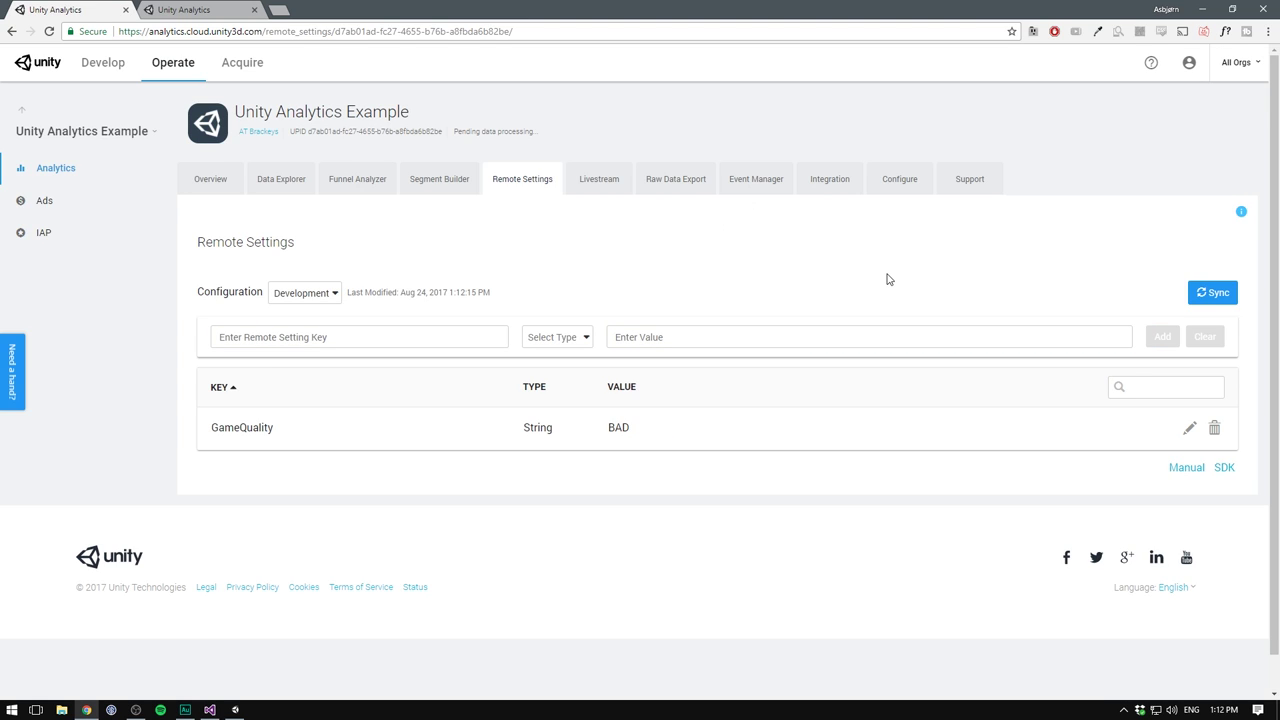
Fetch the GameQuality (BAD) string through Window > Unity Analytics > Remote Settings, then close it
click(235, 709)
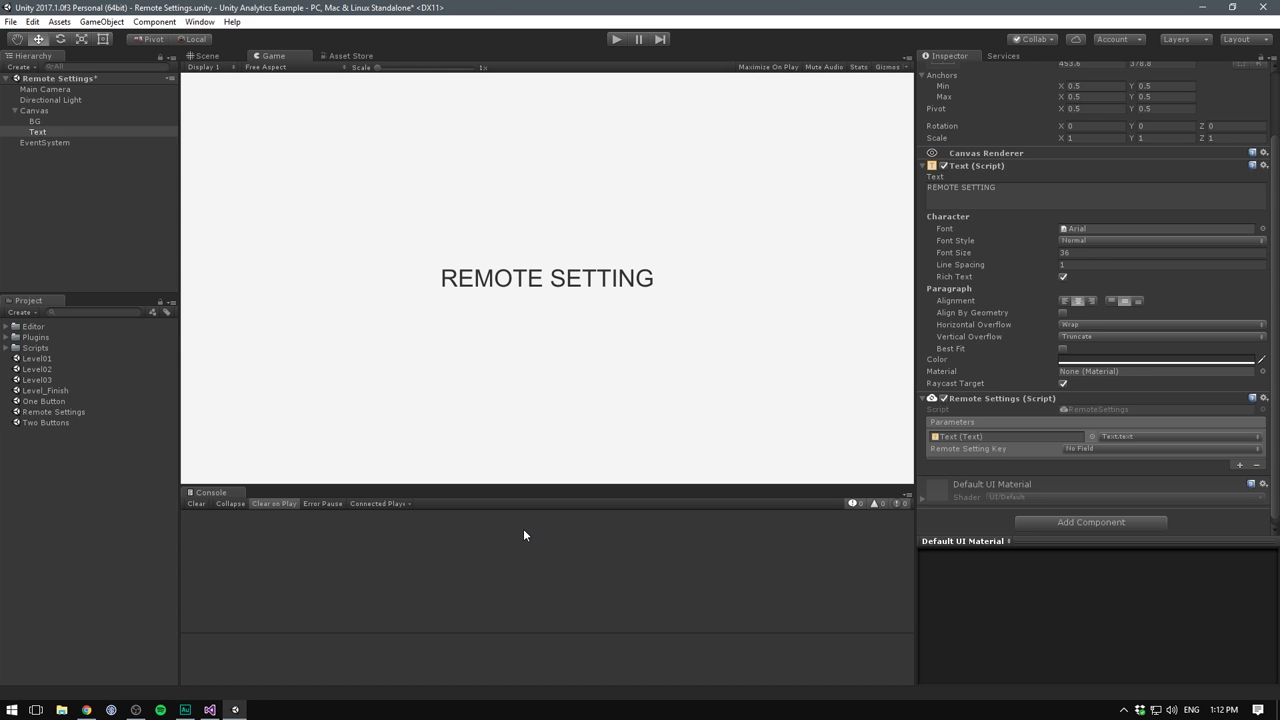
click(1105, 452)
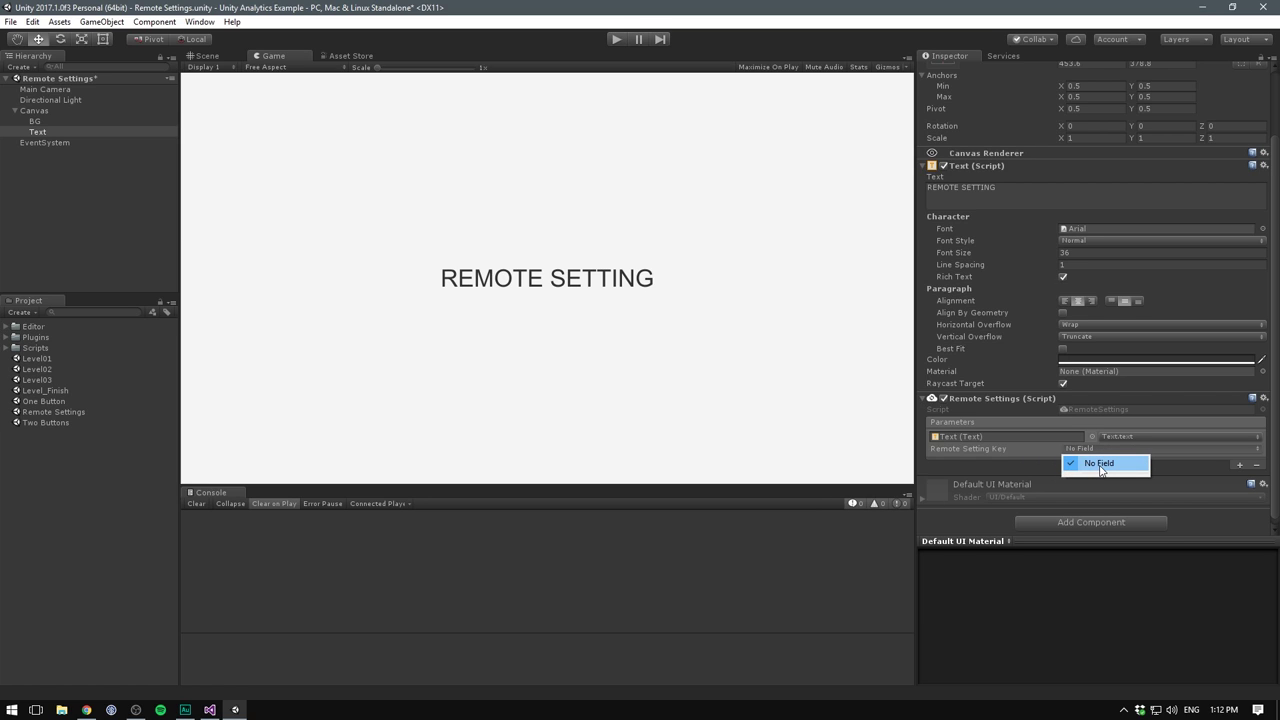
click(1100, 464)
click(200, 21)
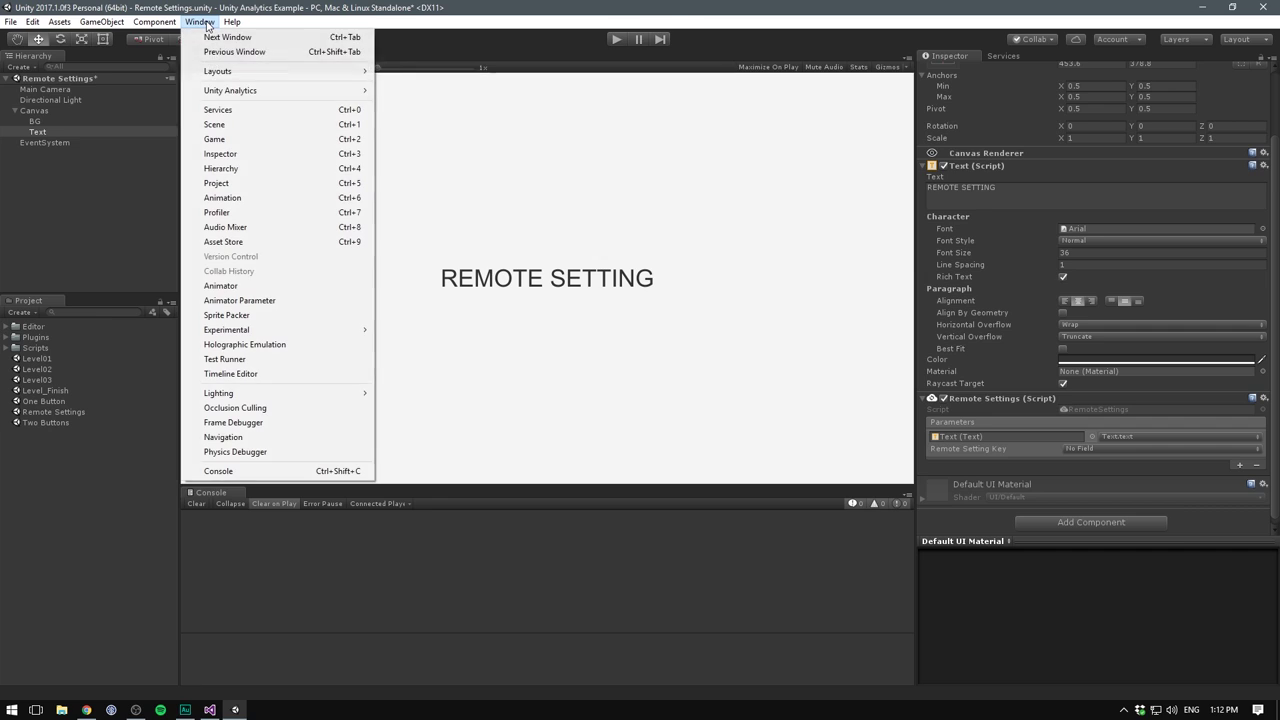
mouse_move(277, 92)
click(424, 91)
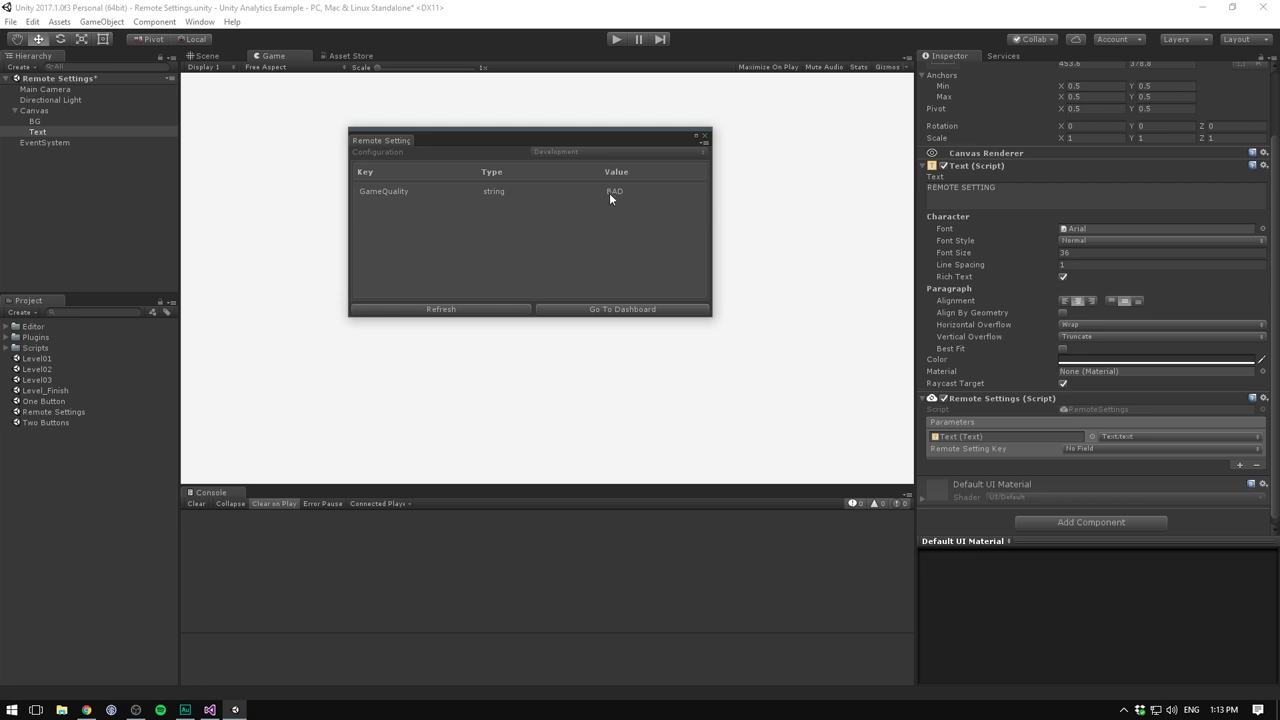
click(554, 334)
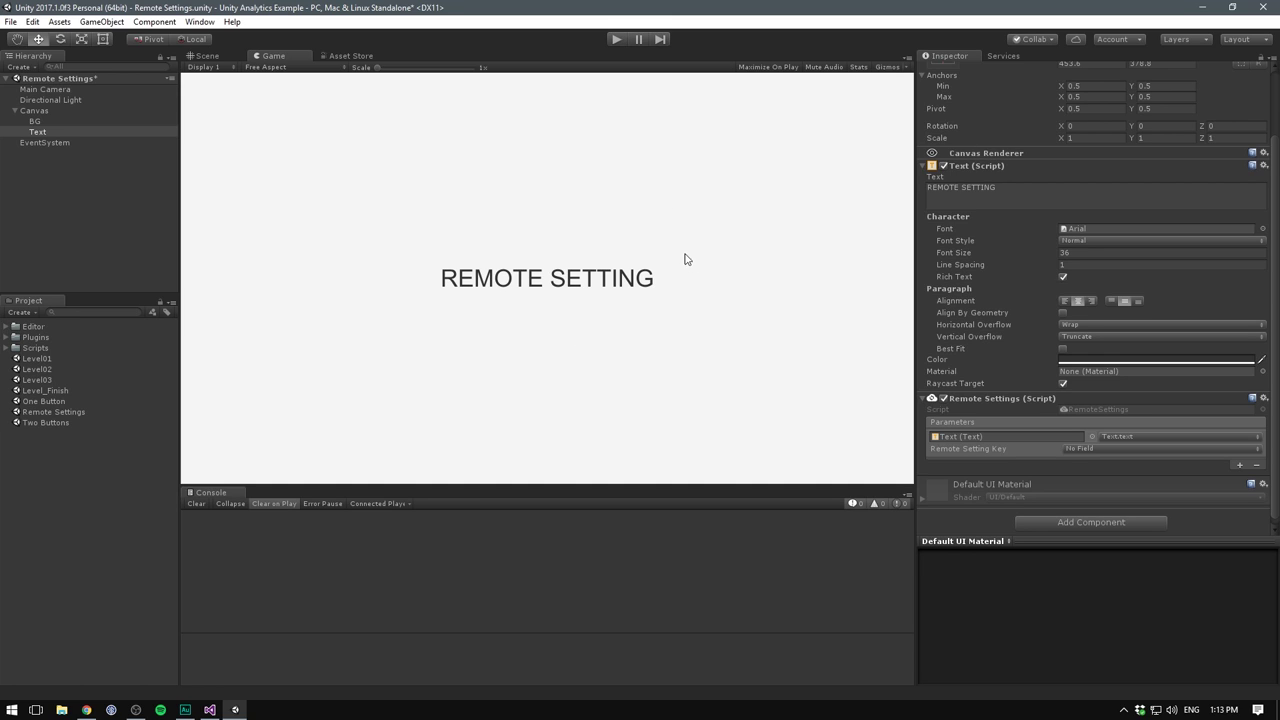
Set the Remote Setting Key to GameQuality, confirm the Text shows BAD in play, then stop
click(1088, 448)
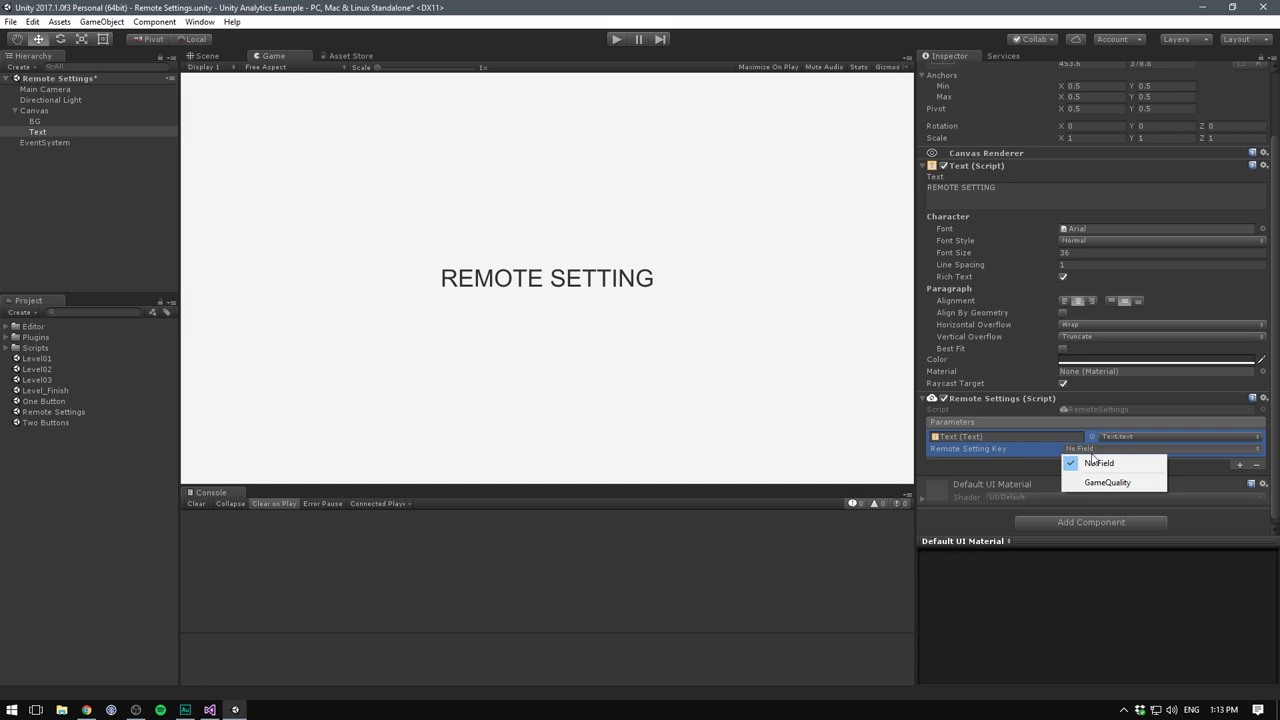
click(1106, 483)
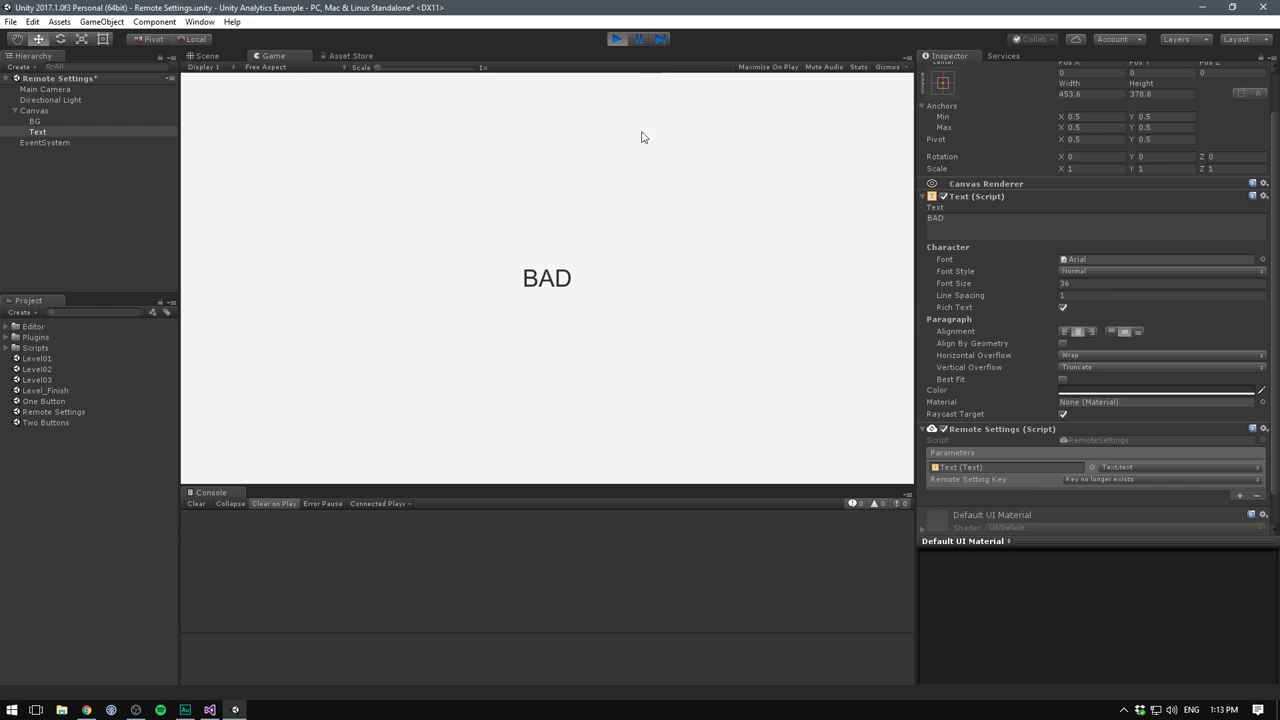
click(615, 39)
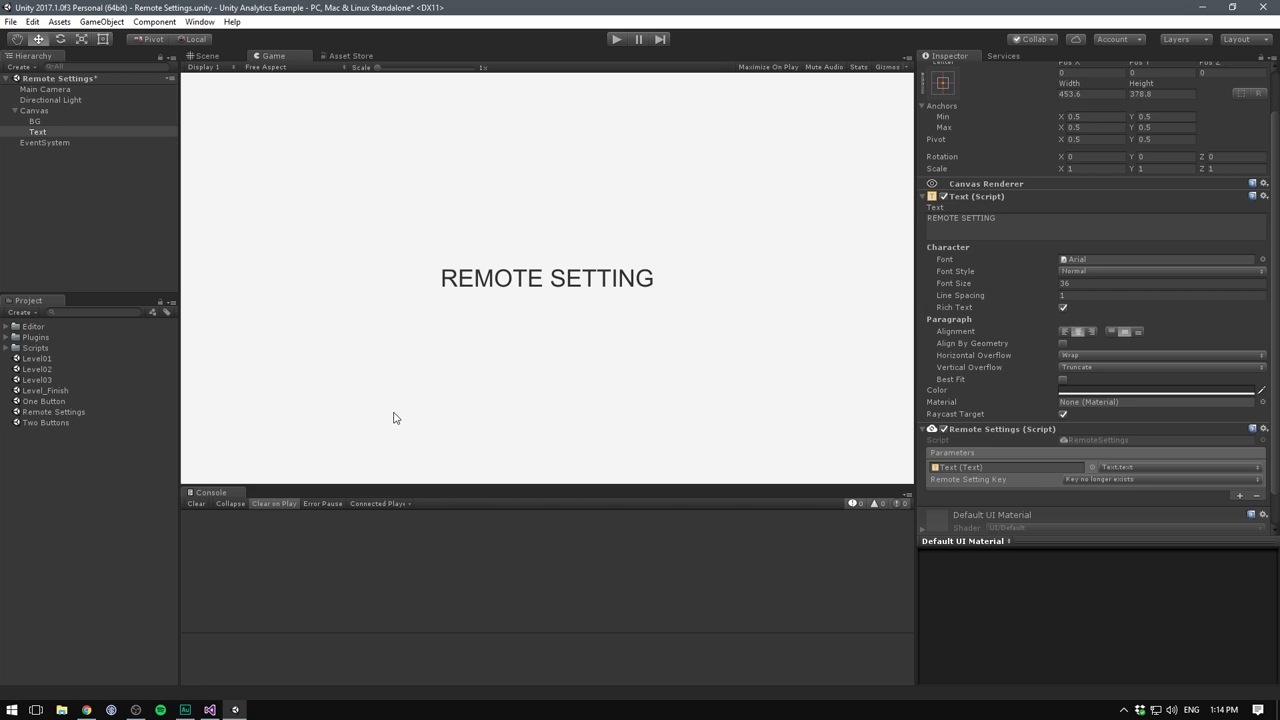
Edit the GameQuality row's value from BAD to GOOD, save it, and sync the change
key(alt+Tab)
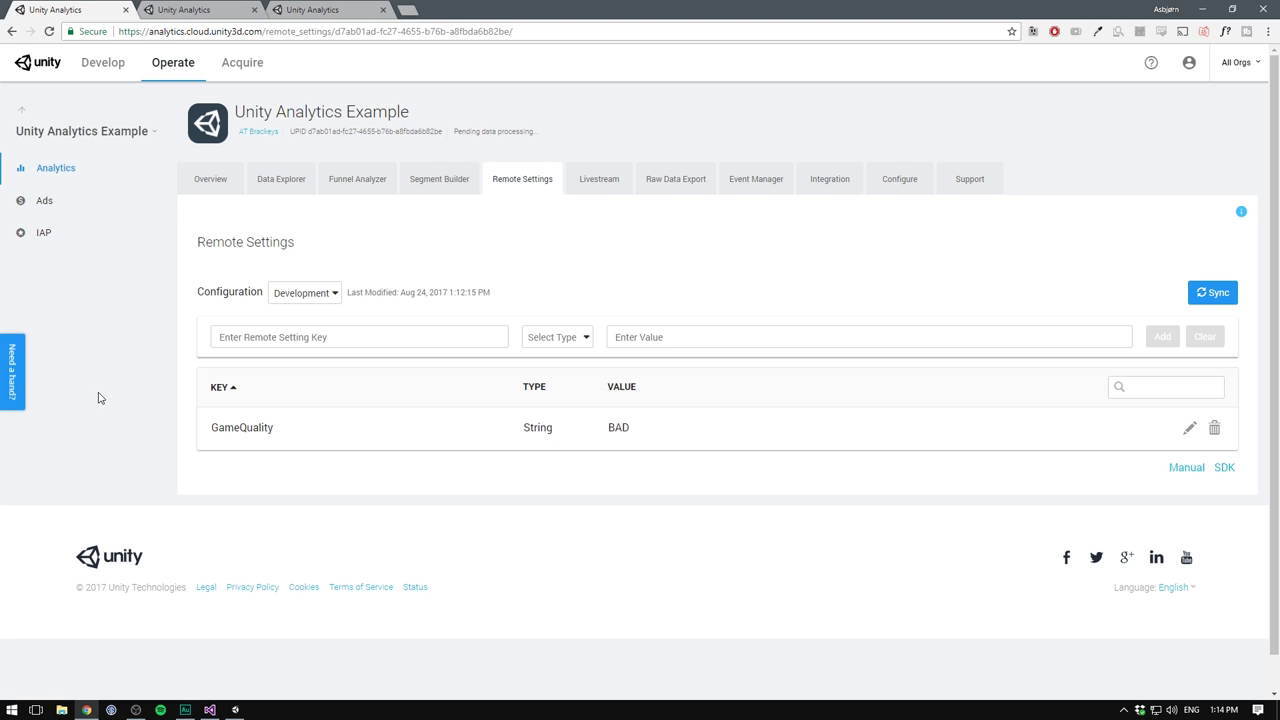
click(1189, 428)
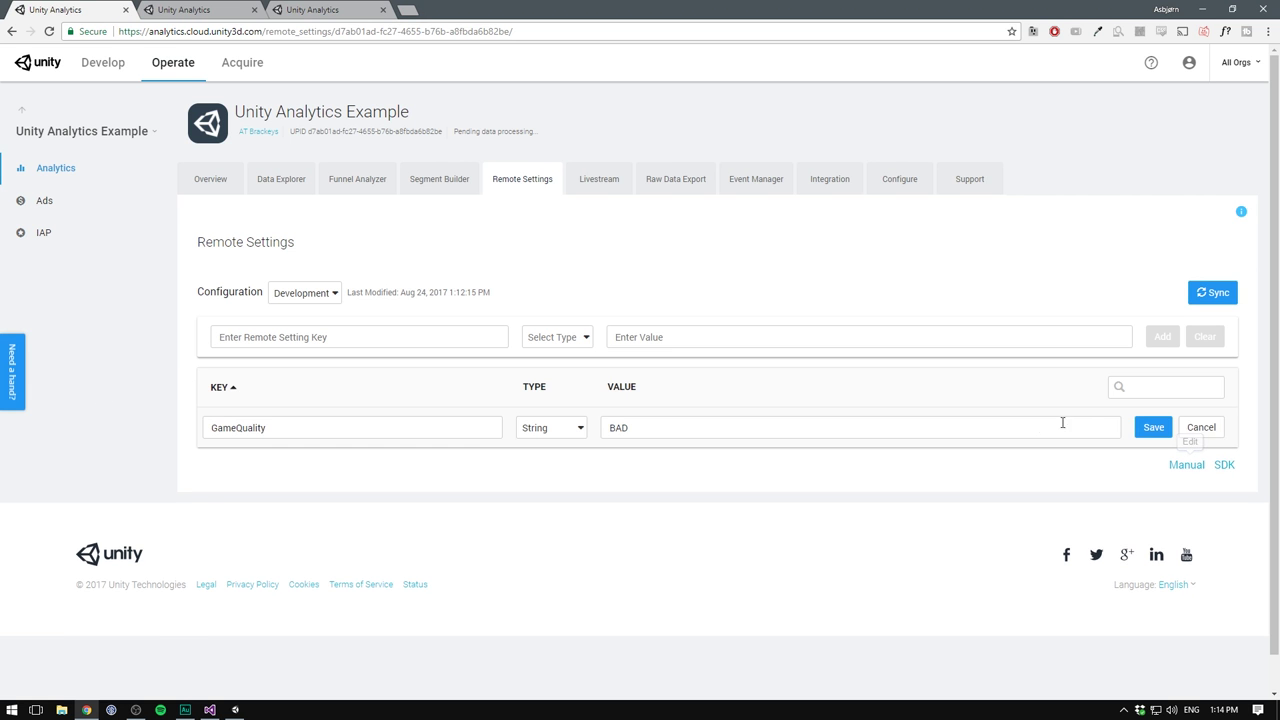
double_click(706, 427)
text(GOOD)
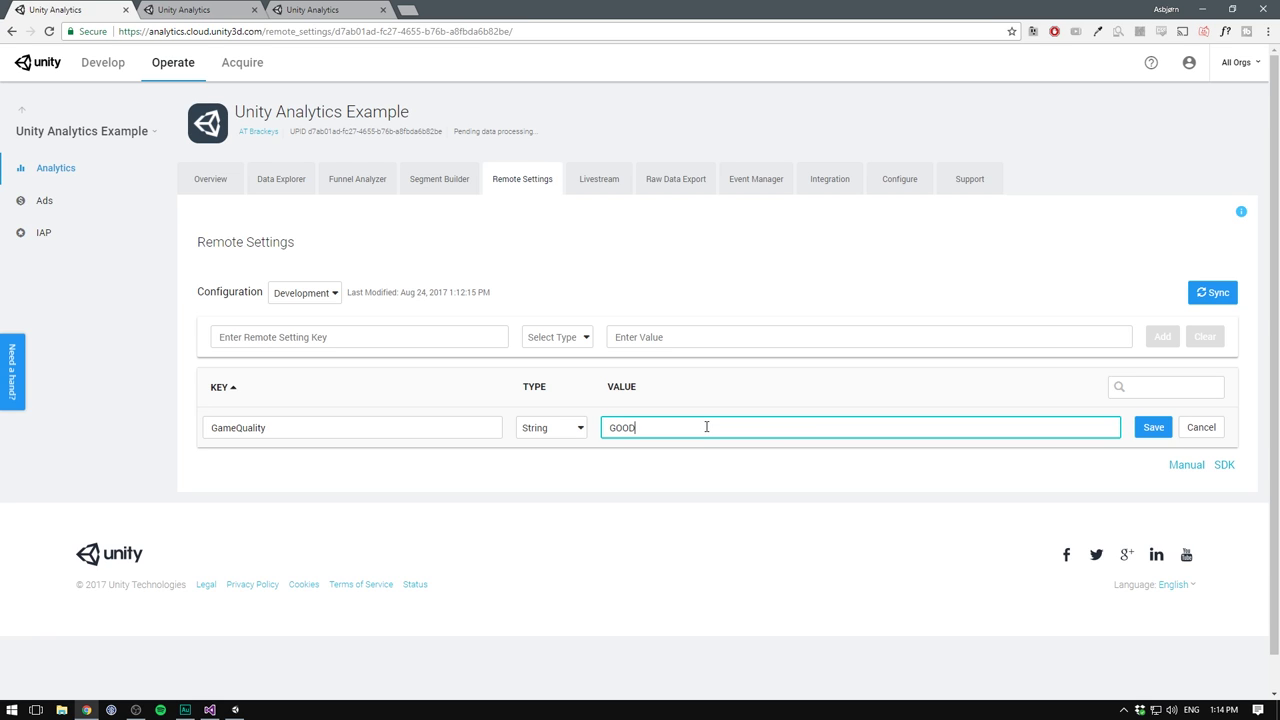
click(1153, 427)
click(1213, 292)
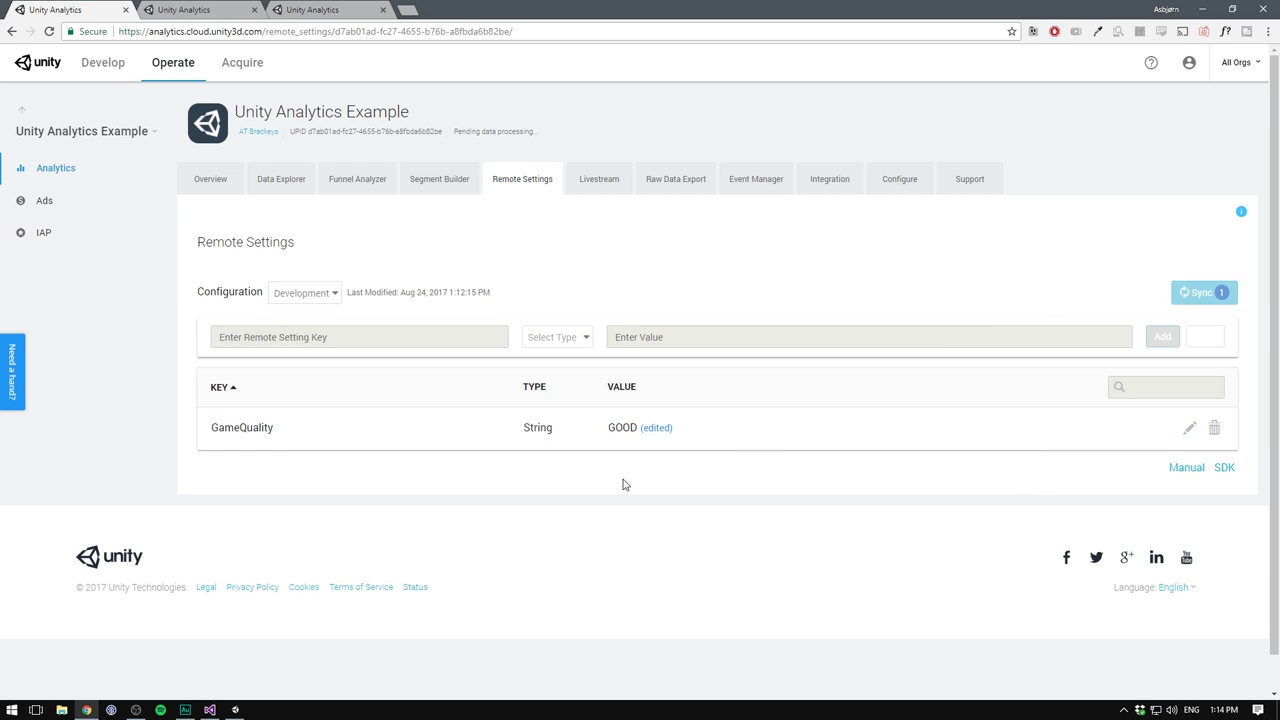
click(814, 216)
Back in the editor, play the scene to see the Text display GOOD
key(alt+Tab)
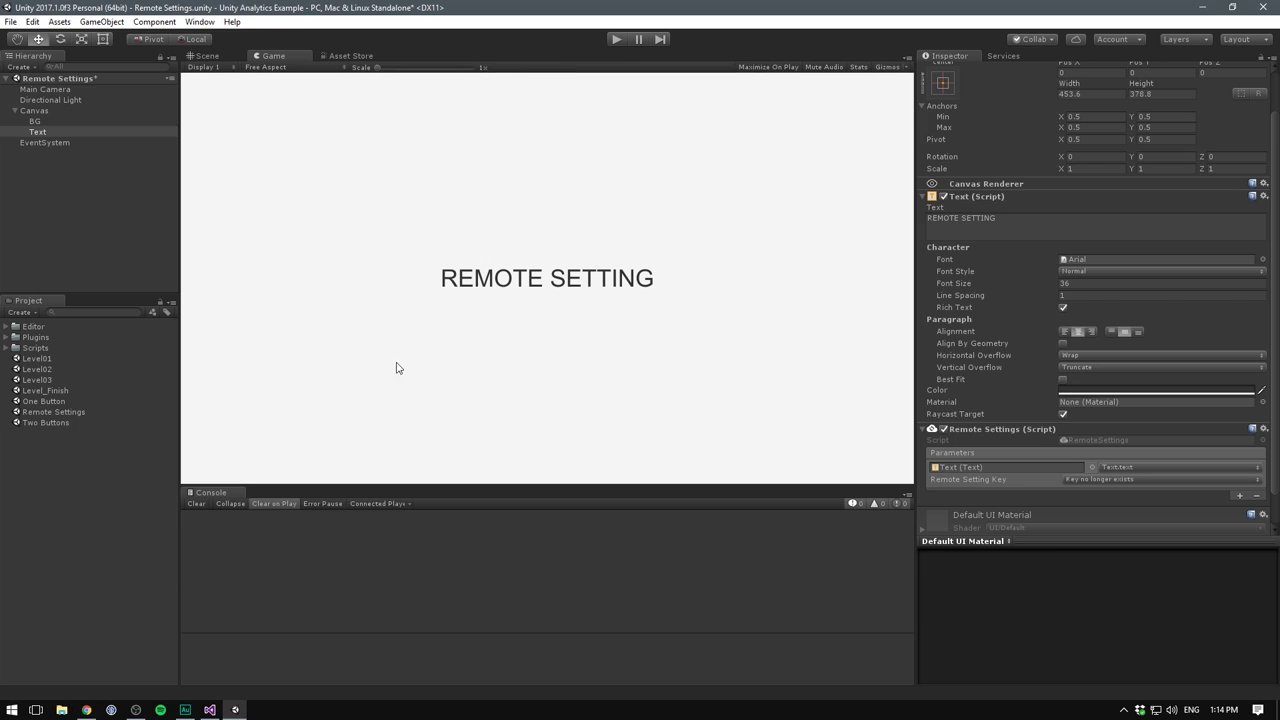
click(614, 40)
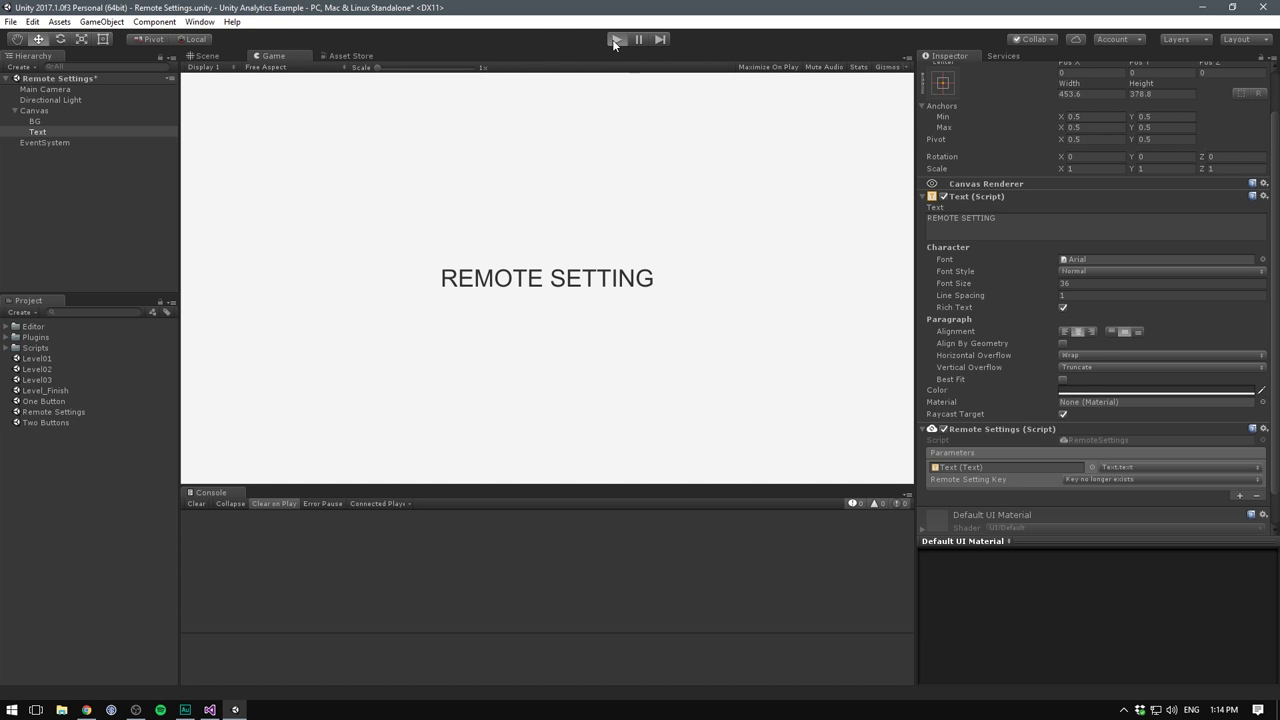